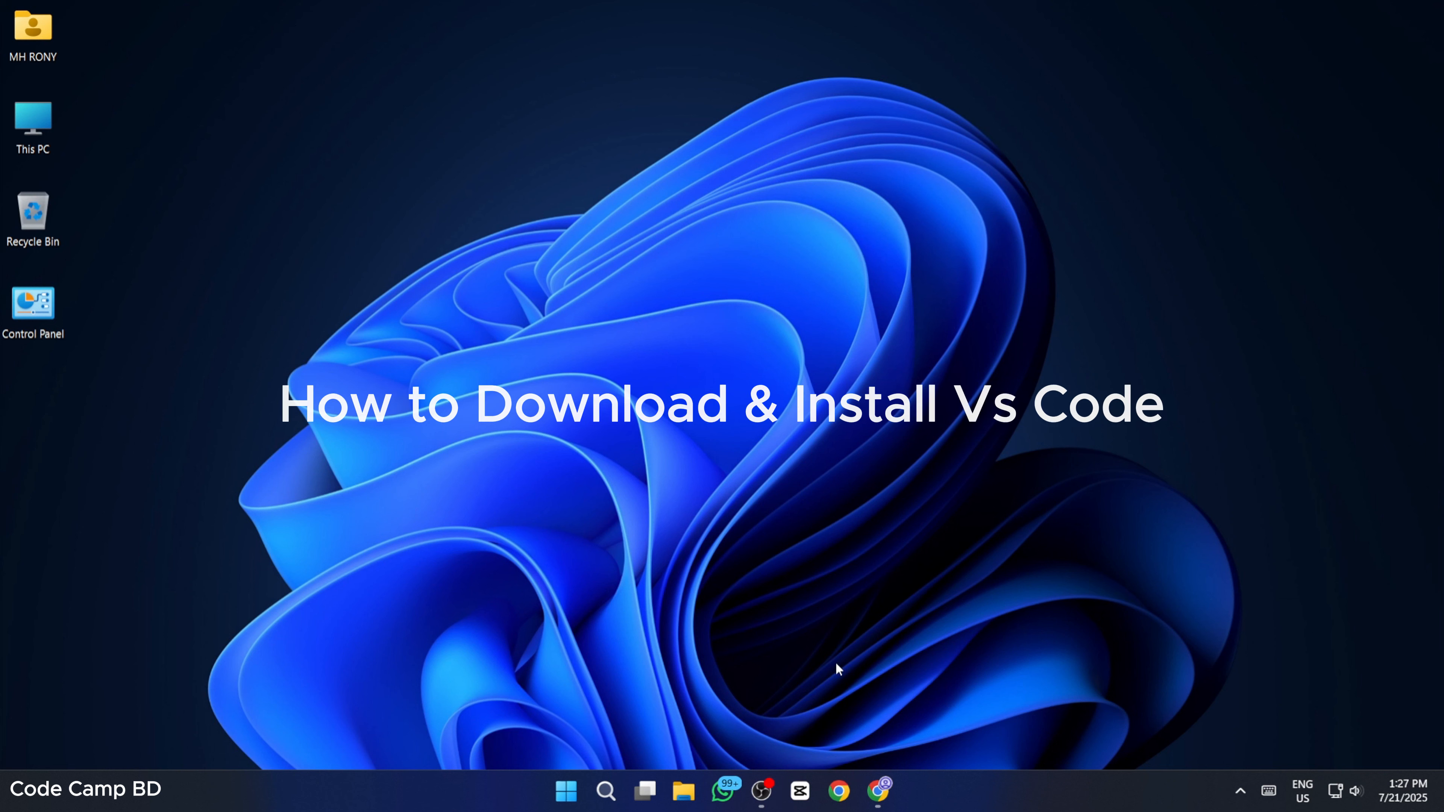
Open Chrome and search Google for "vs code download".
left_click(877, 791)
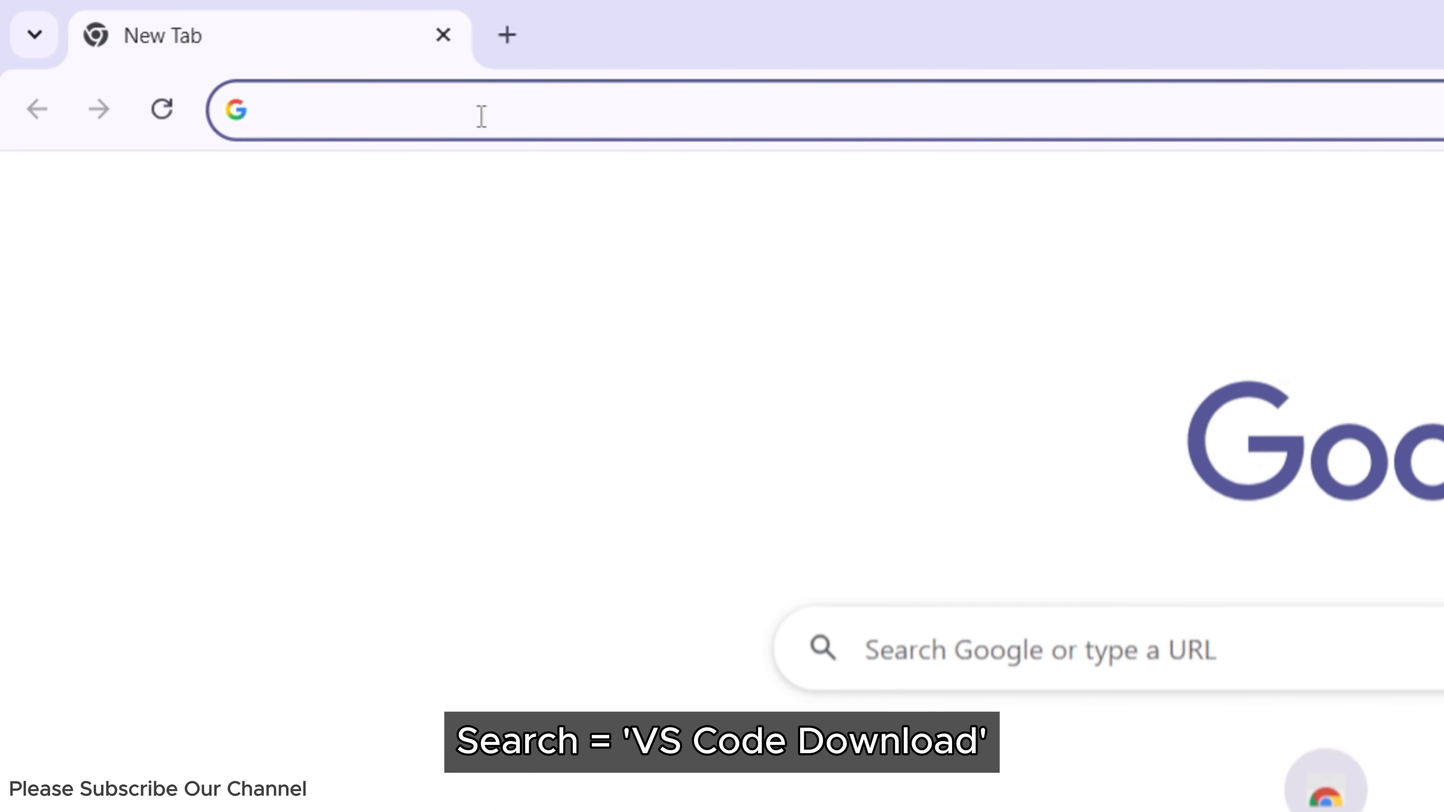
type("vs")
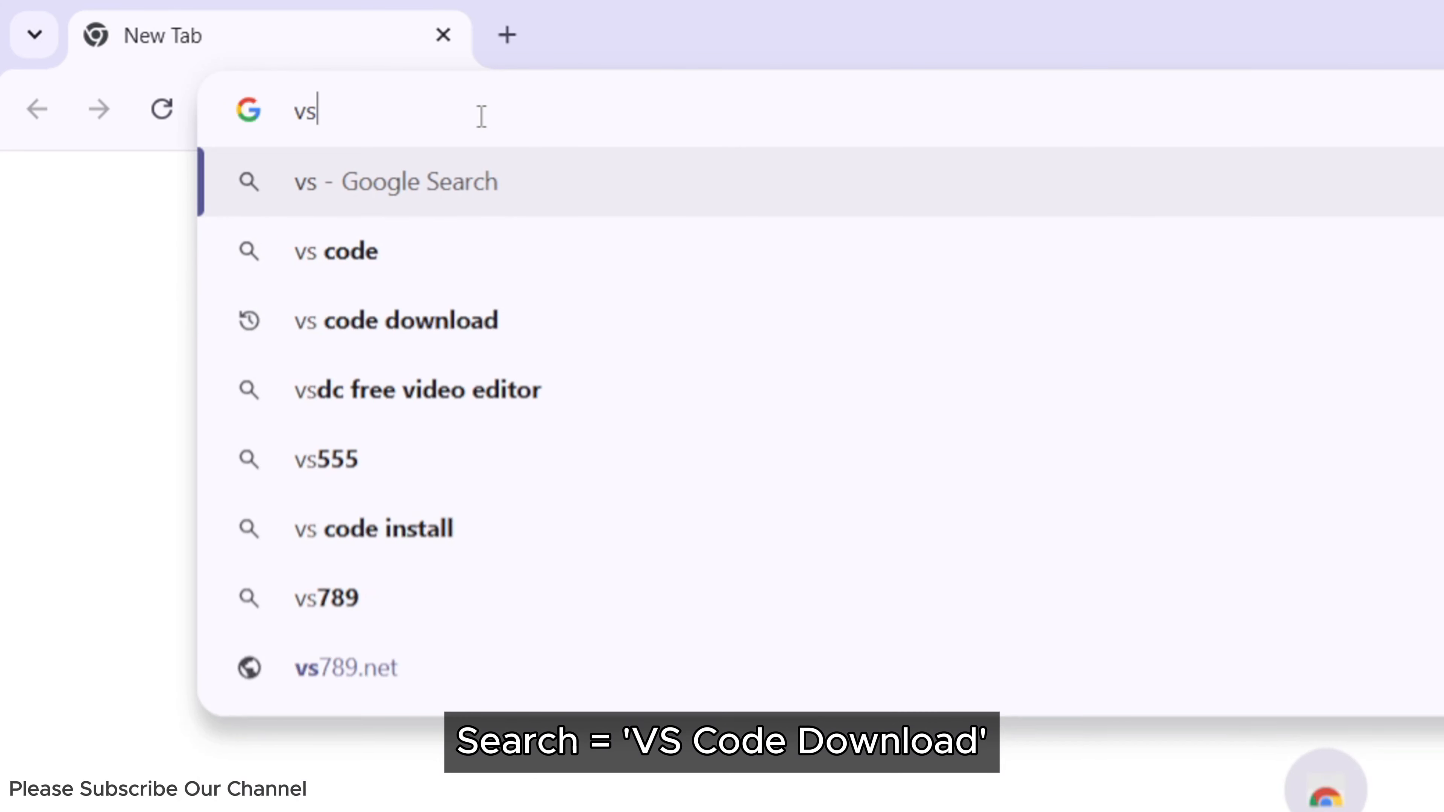
type(" code ")
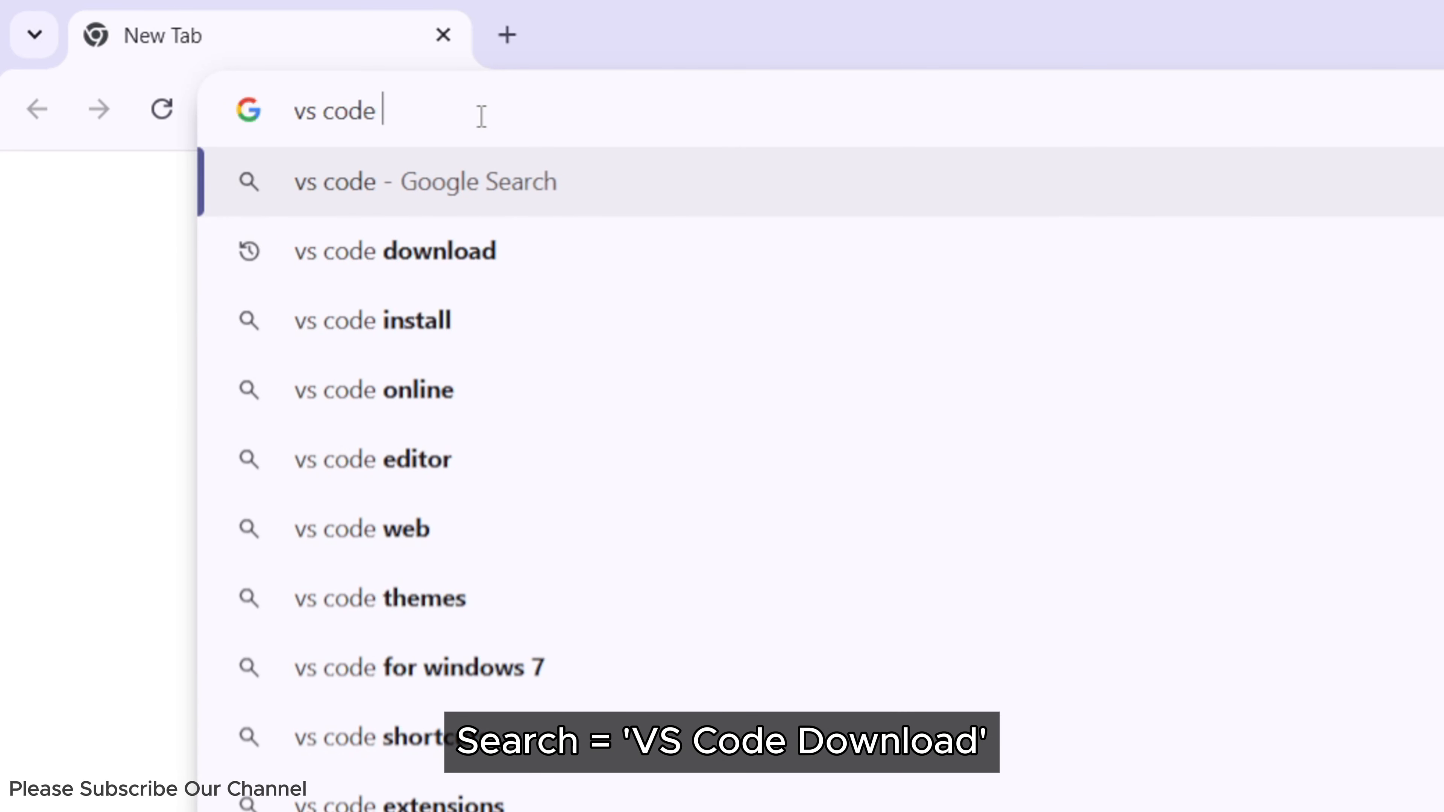
type("downl")
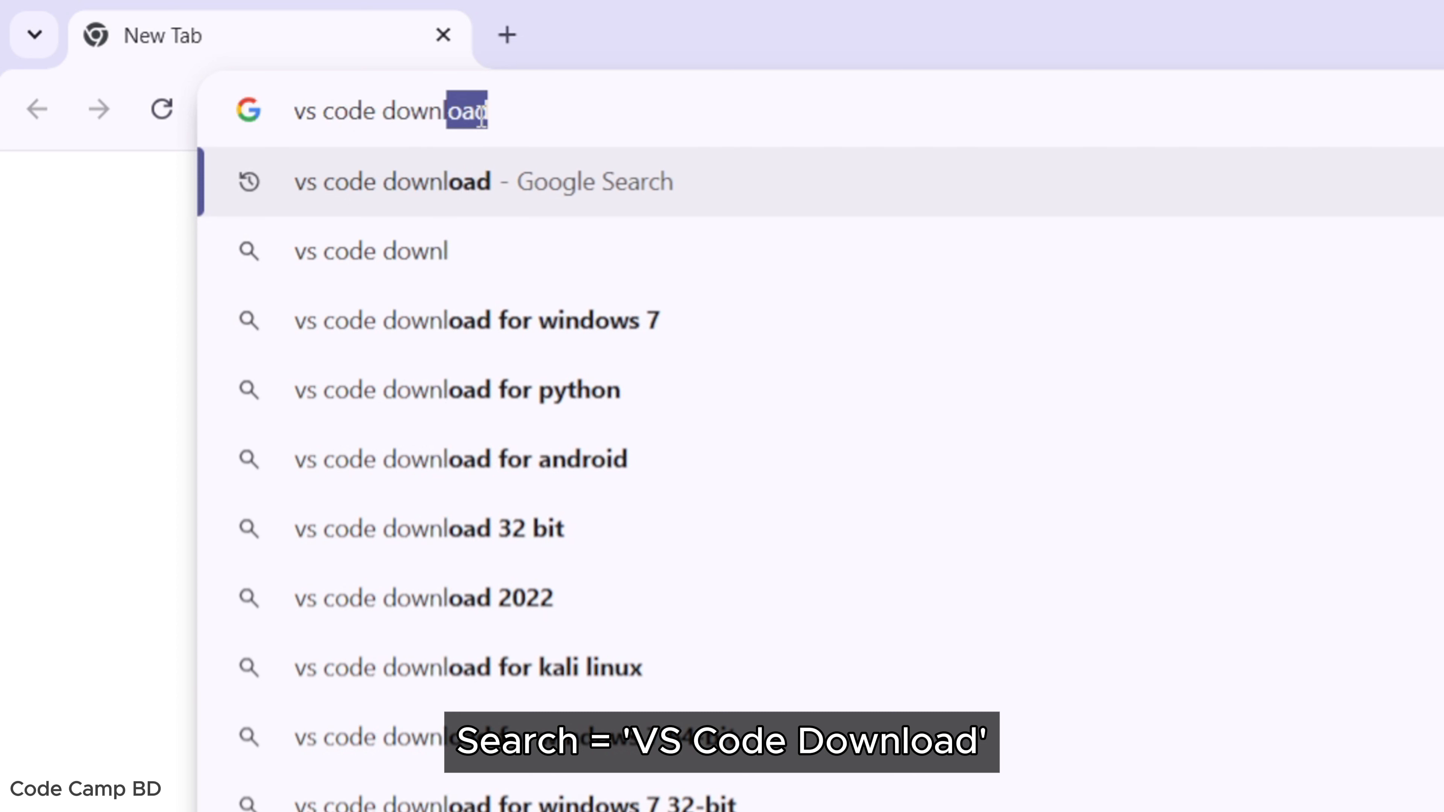
type("oad")
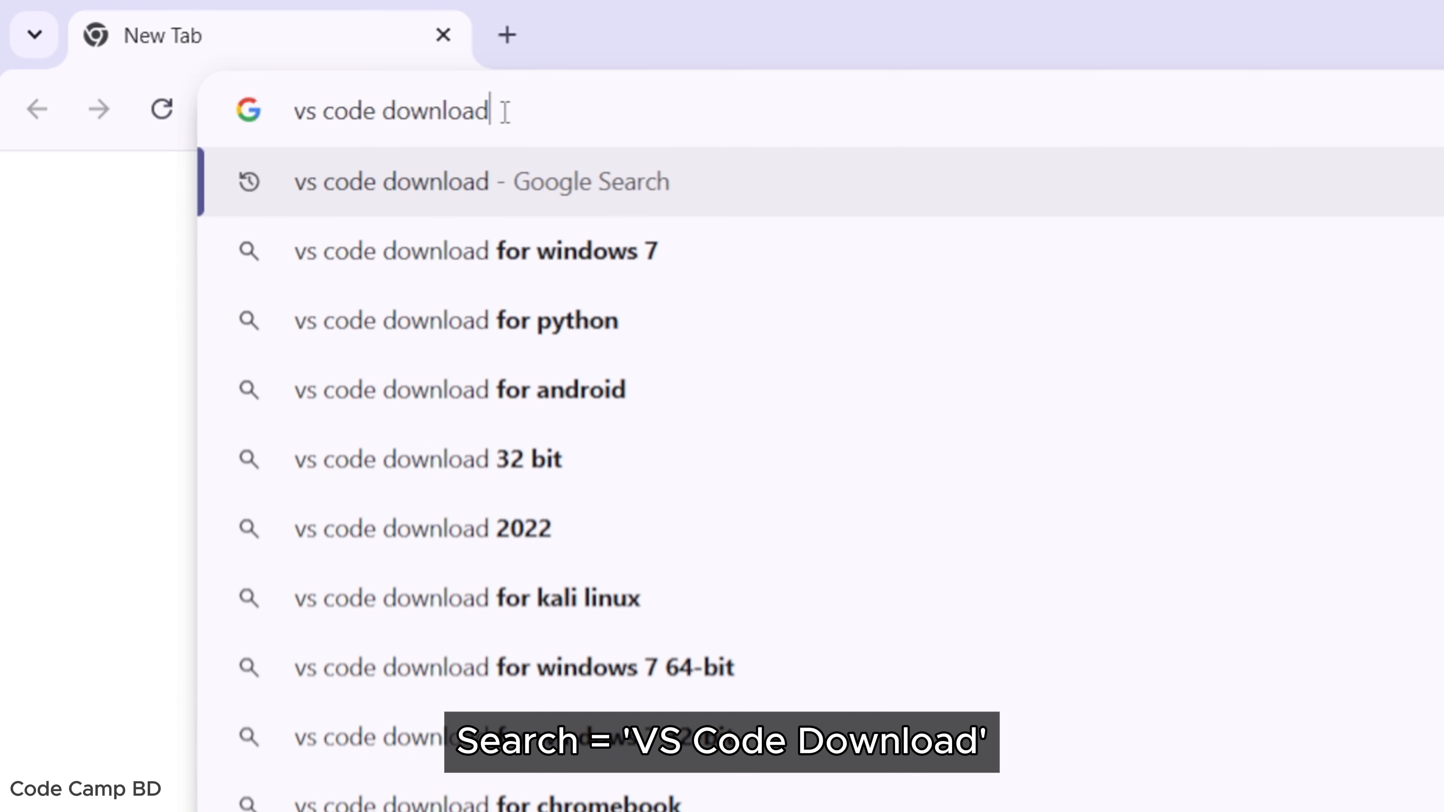
left_click_drag(513, 111, 287, 129)
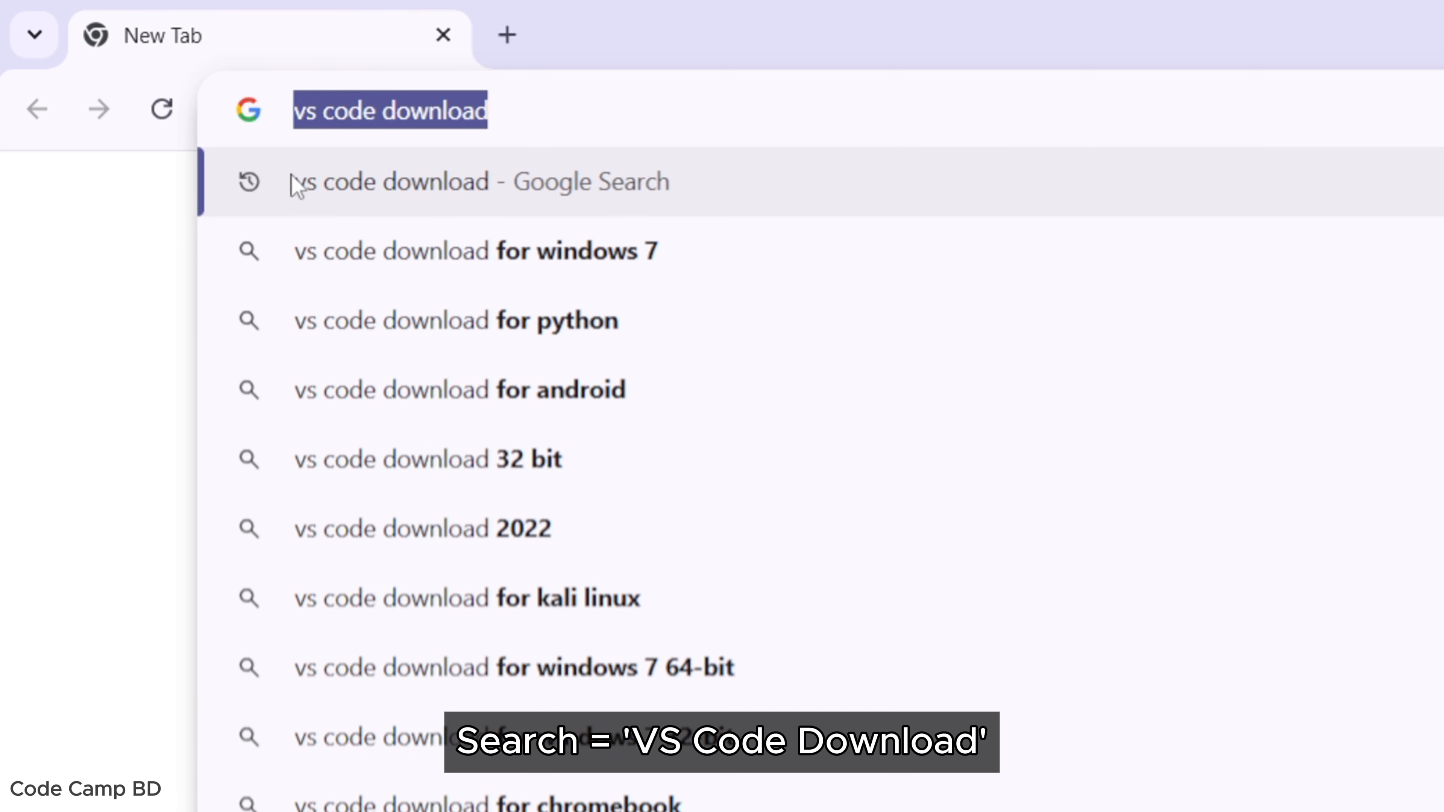
left_click(517, 103)
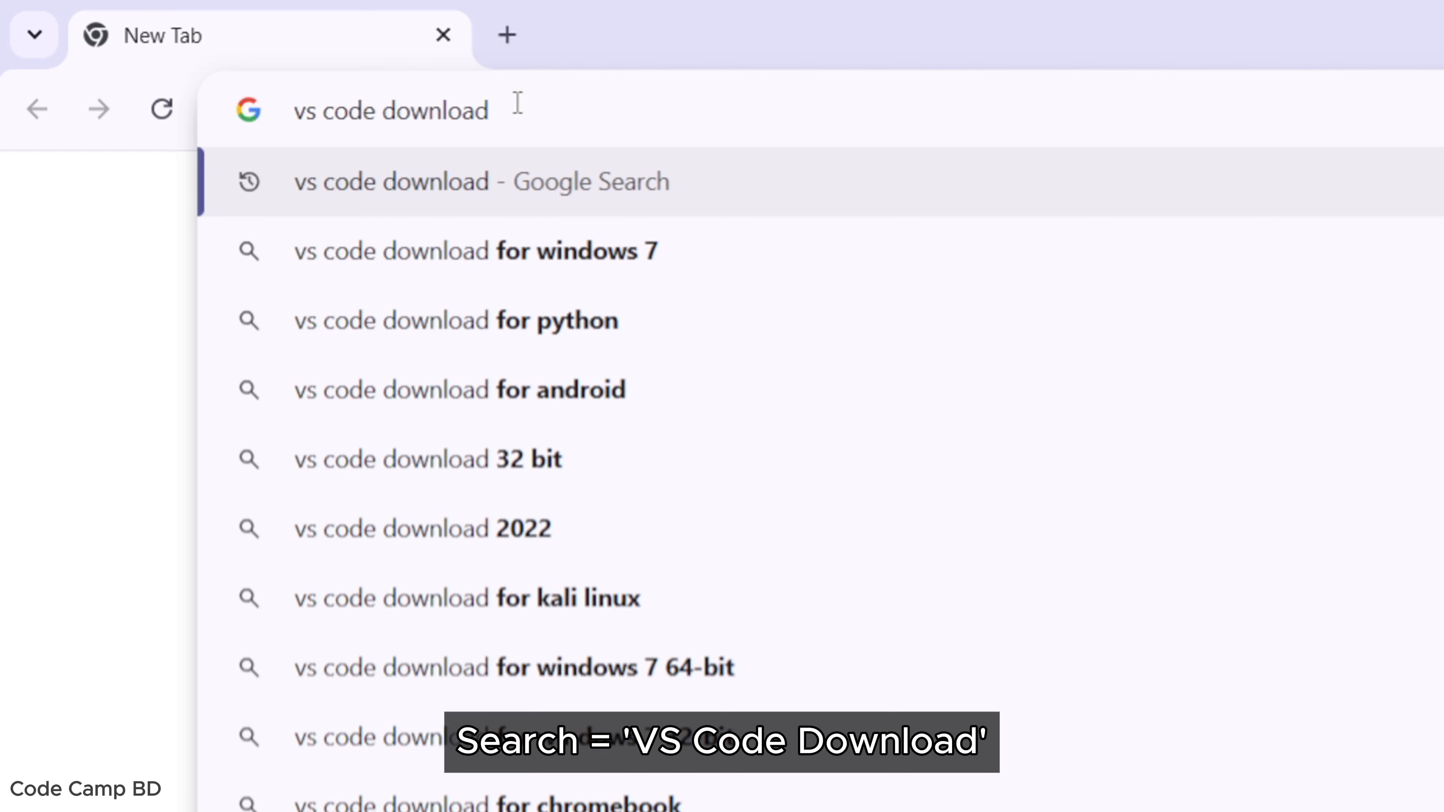
key("Return")
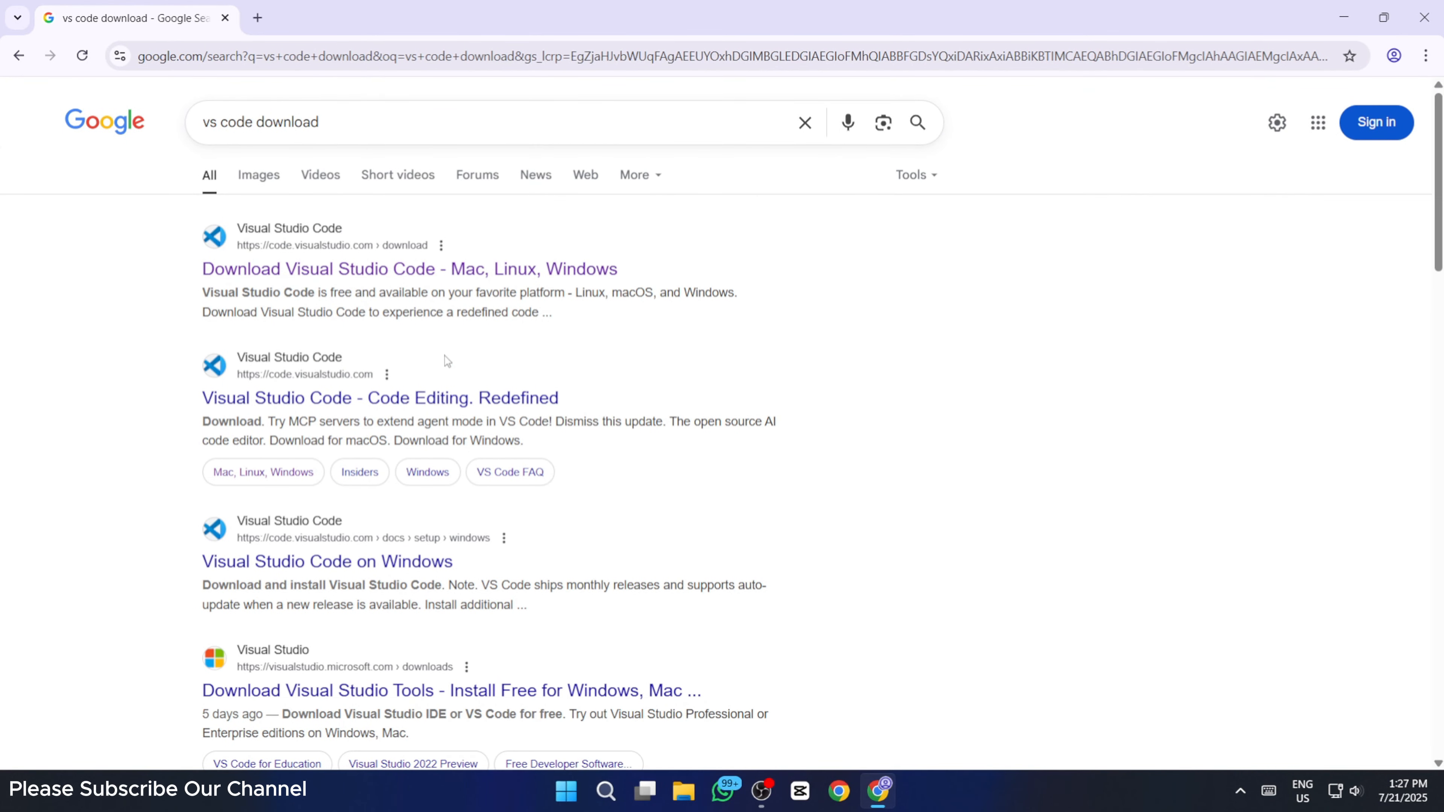
Open the official Visual Studio Code download page from the results and download the Windows 10, 11 installer.
left_click(278, 278)
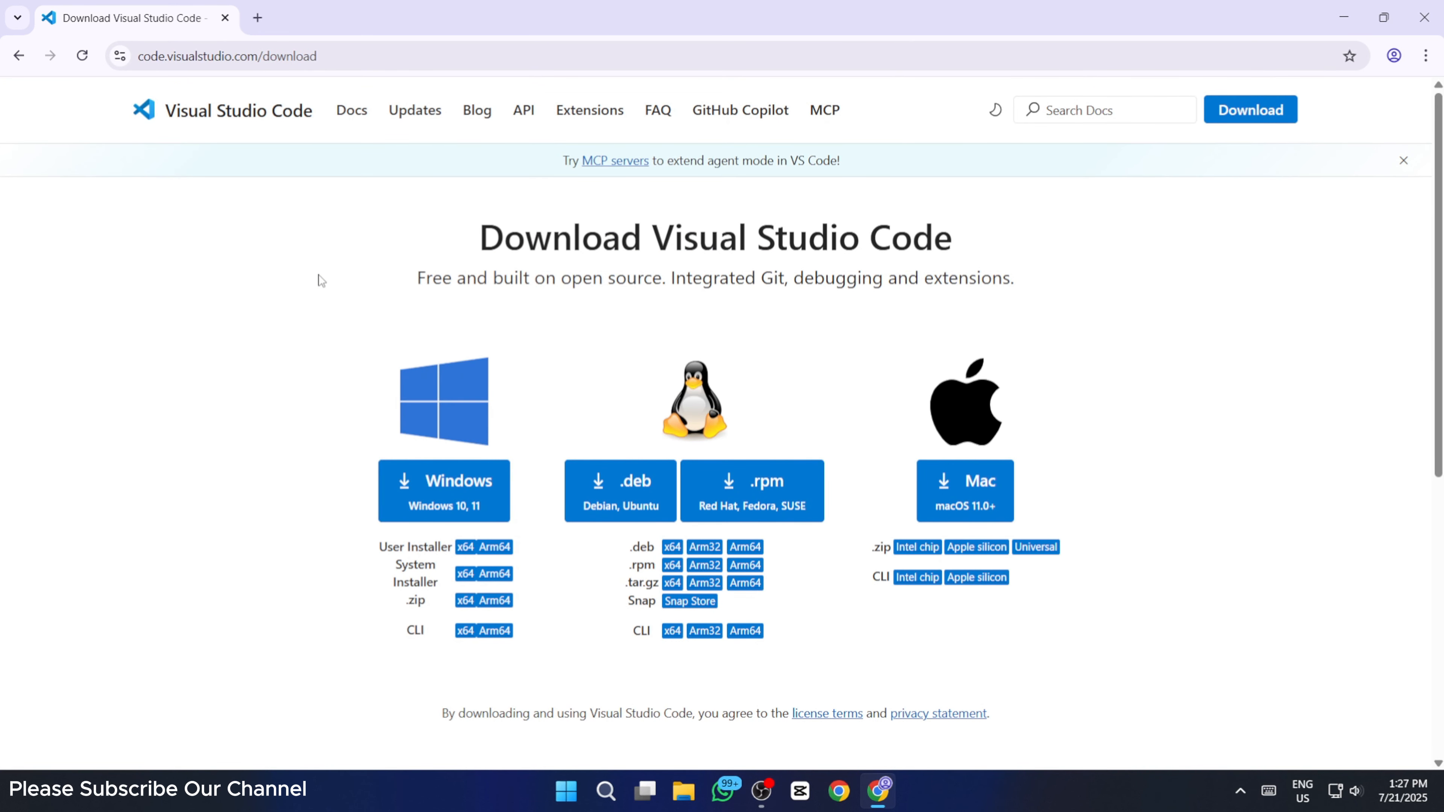
left_click_drag(452, 248, 961, 242)
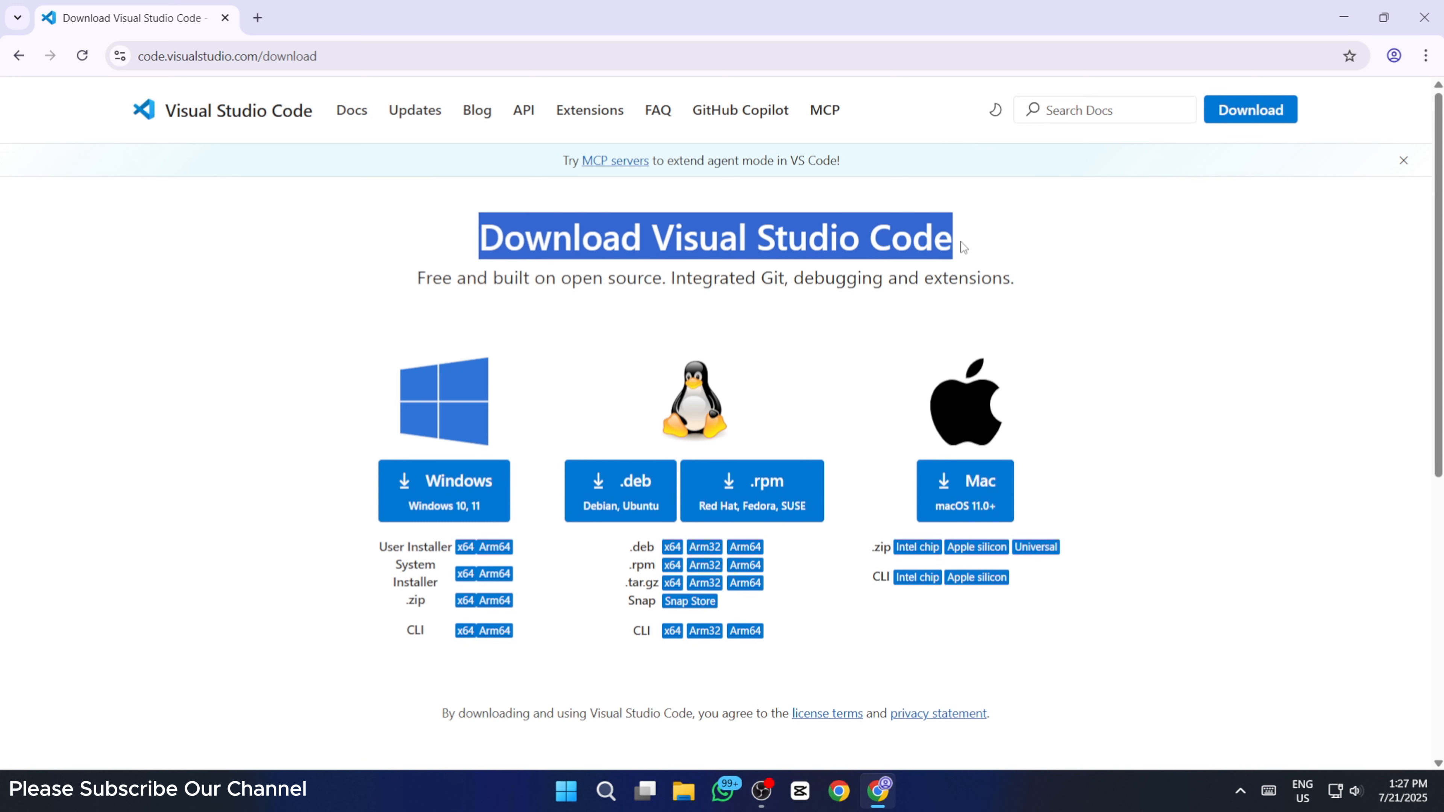
left_click(971, 257)
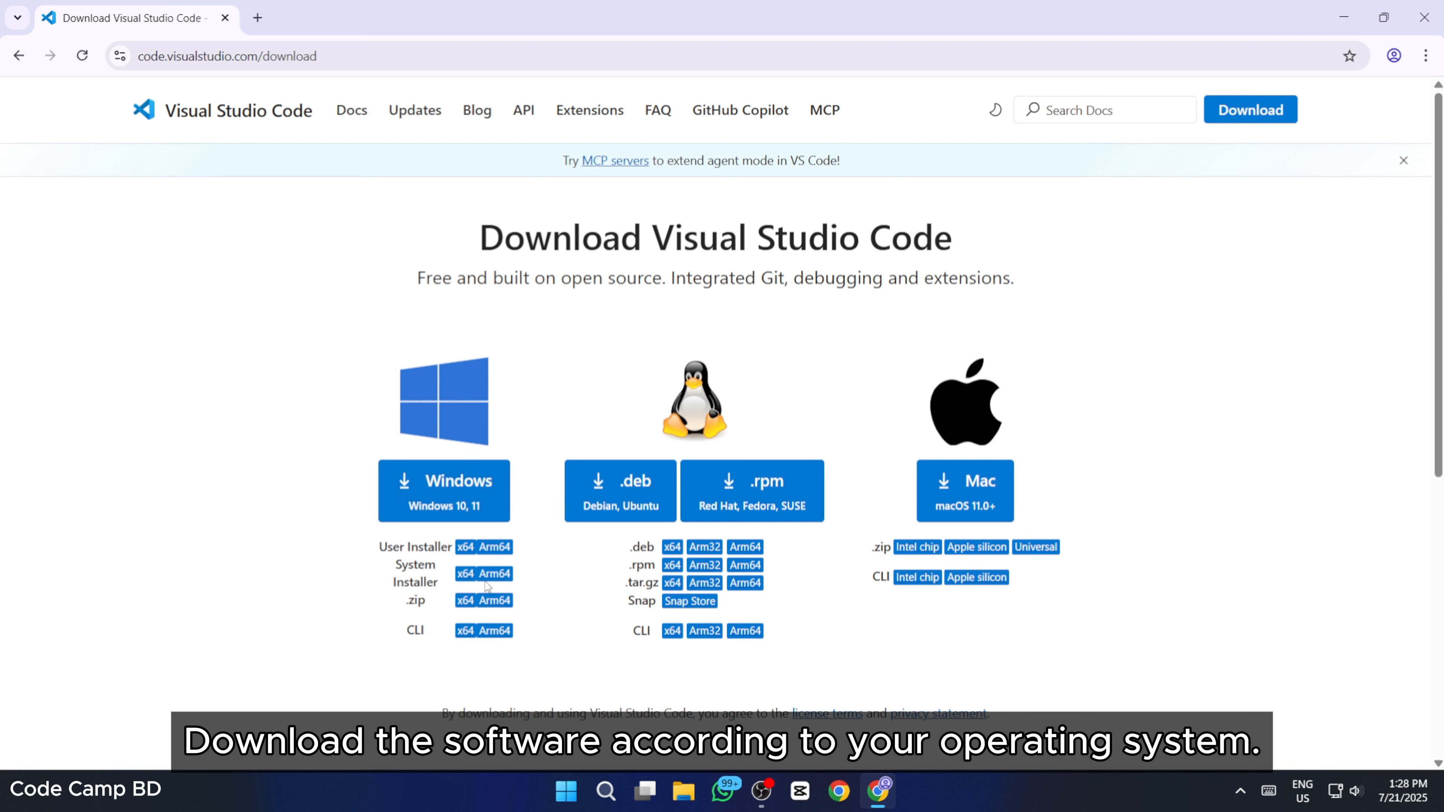
left_click(432, 496)
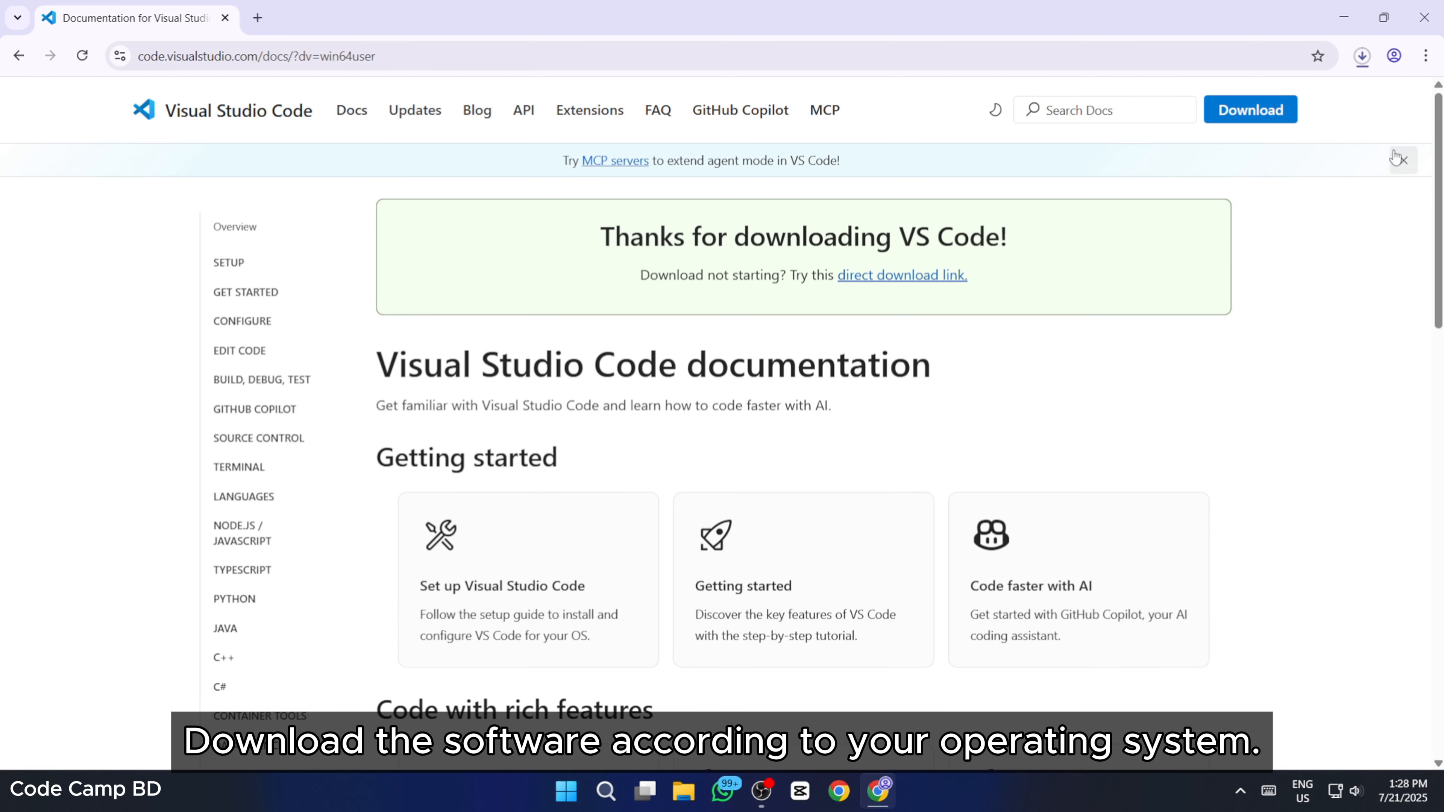
Show the downloaded VSCodeUserSetup-x64-1.102.1 file in its folder and run it, minimizing the browser and folder windows.
left_click(1362, 56)
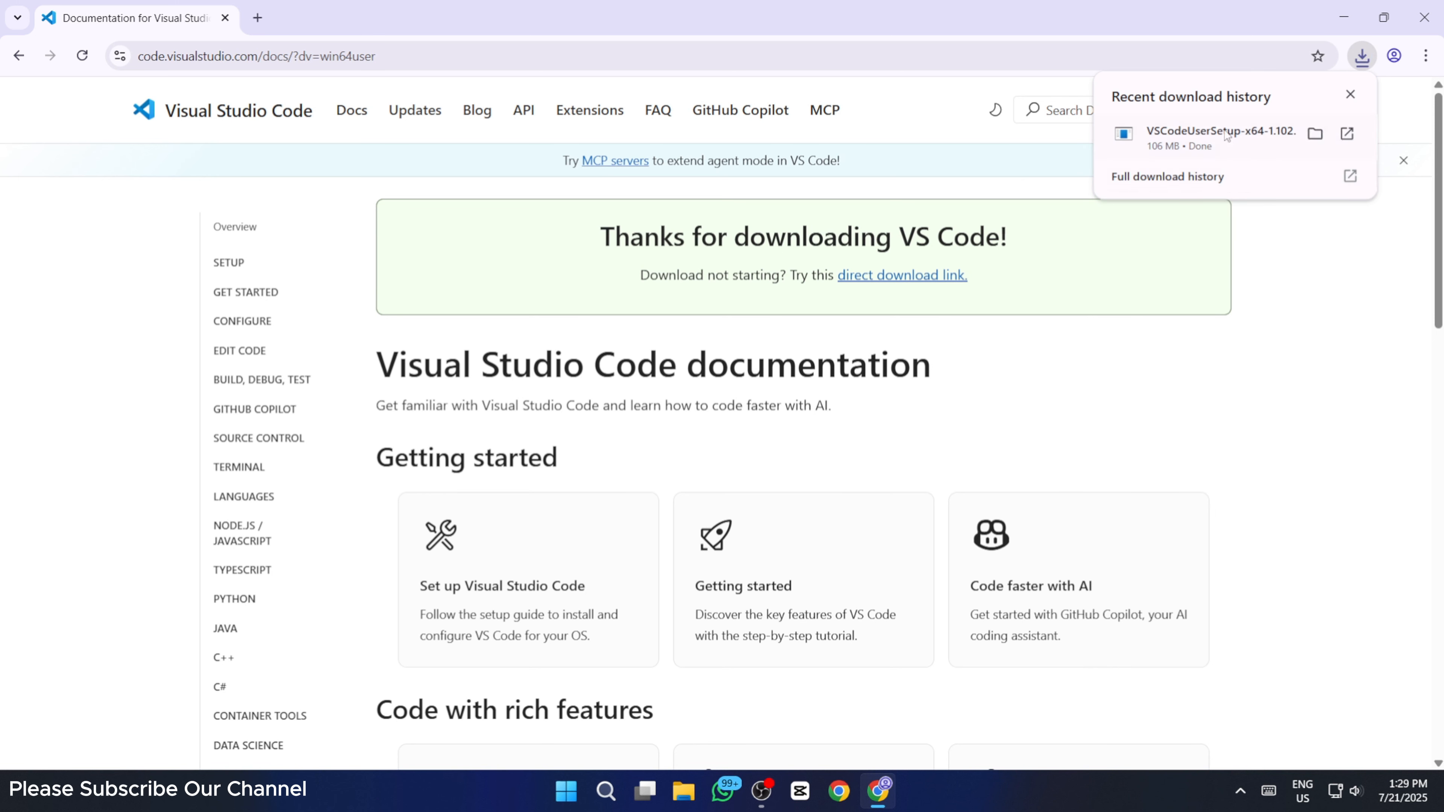
left_click(1315, 134)
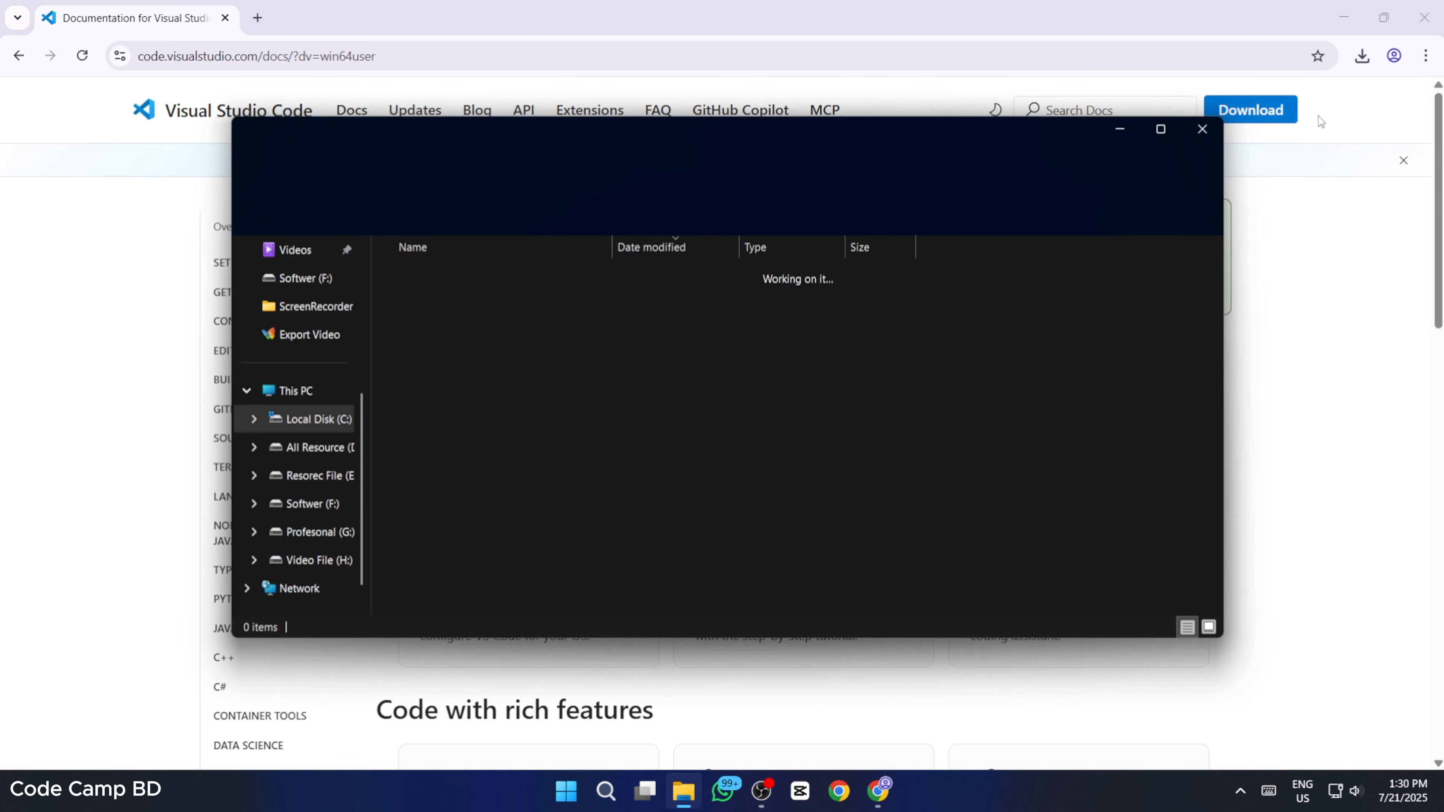
left_click(1343, 18)
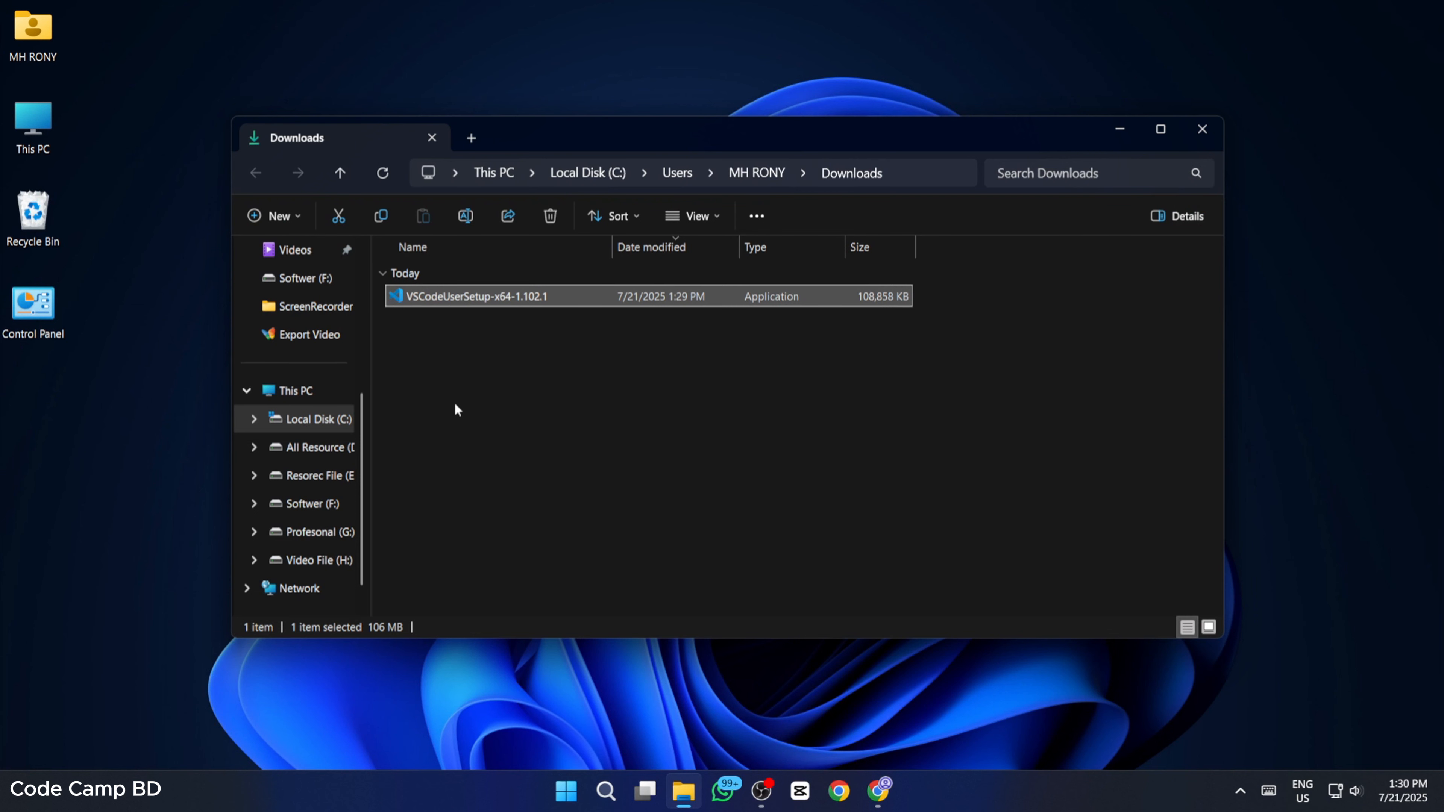
left_click(452, 344)
left_click(432, 298)
double_click(434, 298)
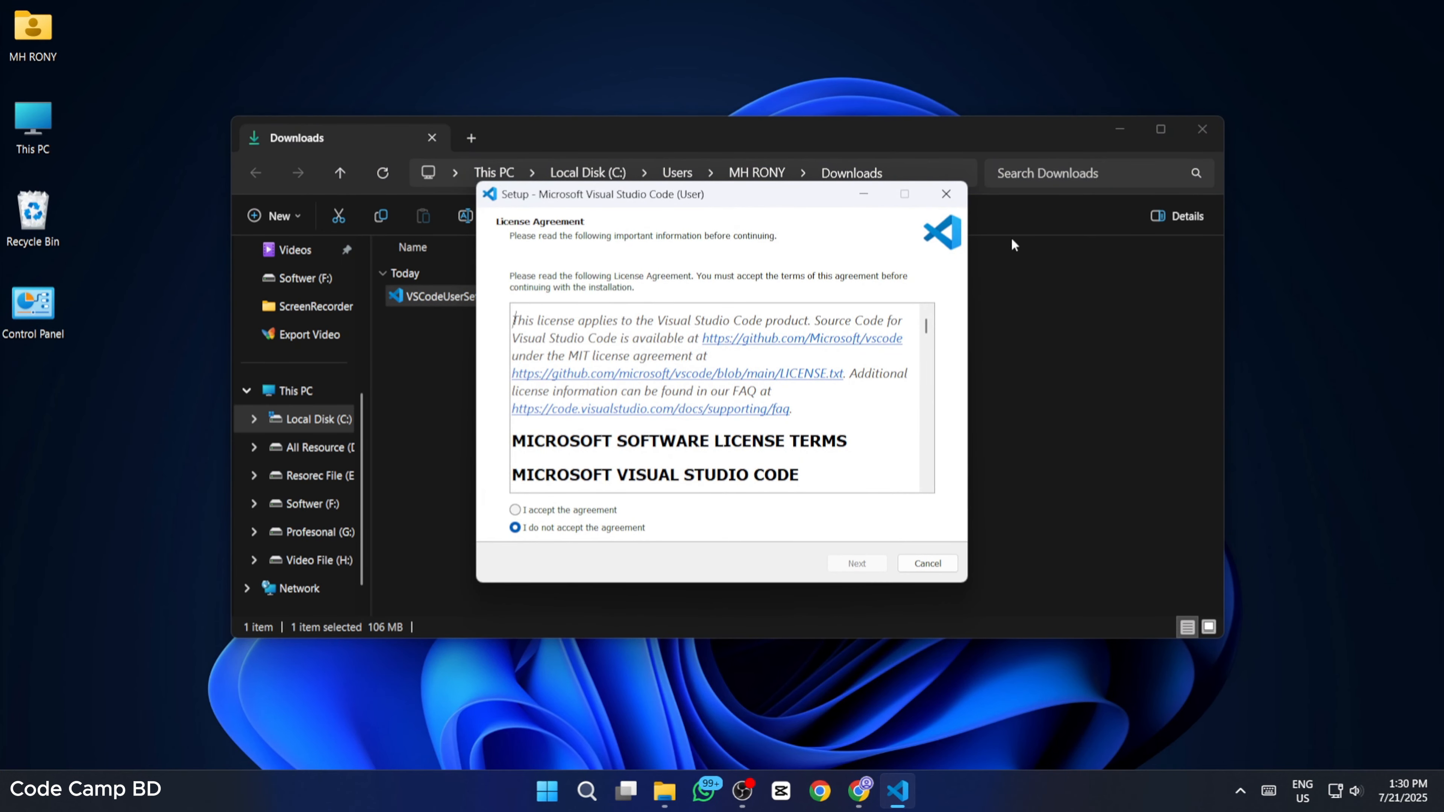
left_click(1121, 130)
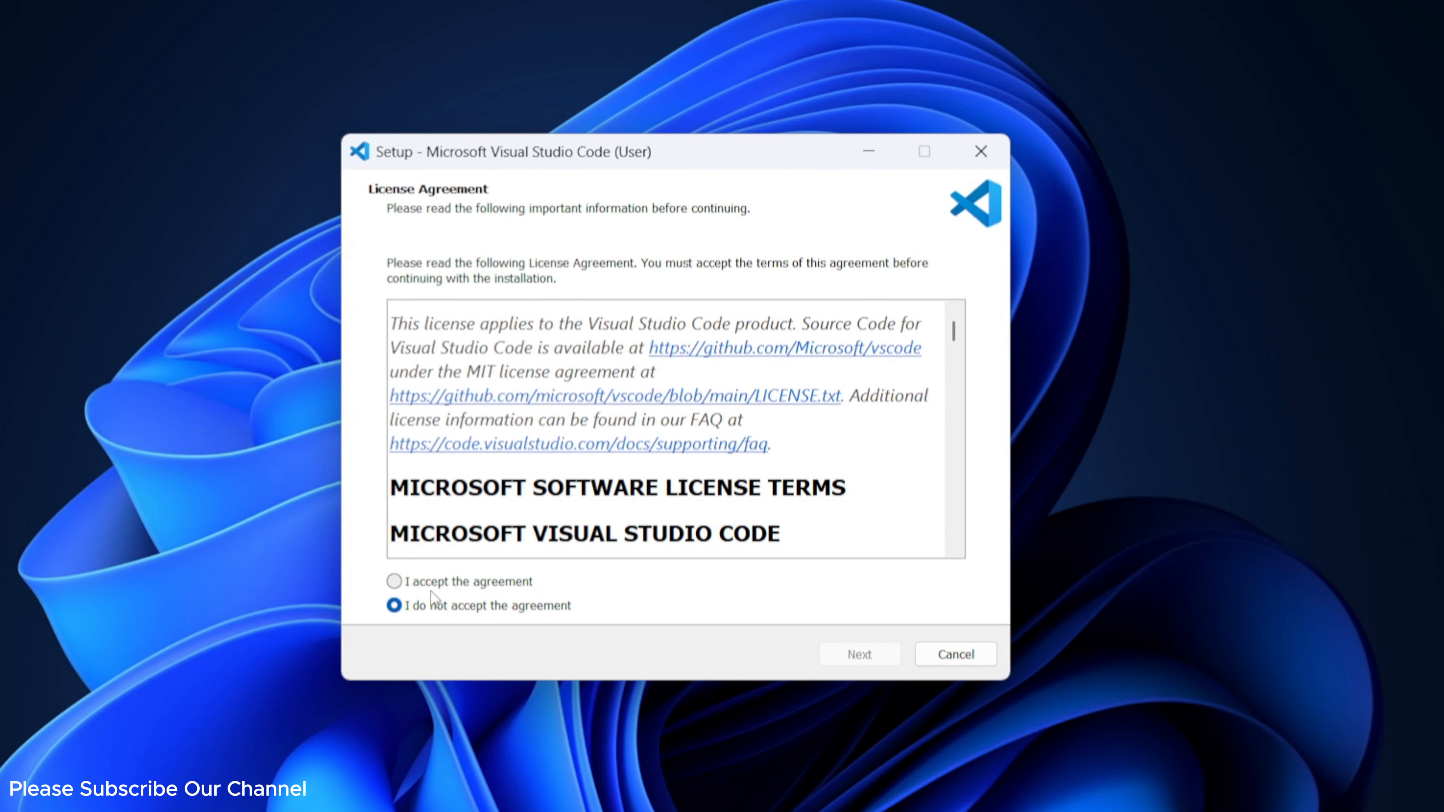
Accept the license agreement and keep the default destination folder and the Visual Studio Code Start Menu folder.
left_click(476, 583)
scroll(761, 446, "down", 1)
scroll(761, 446, "down", 12)
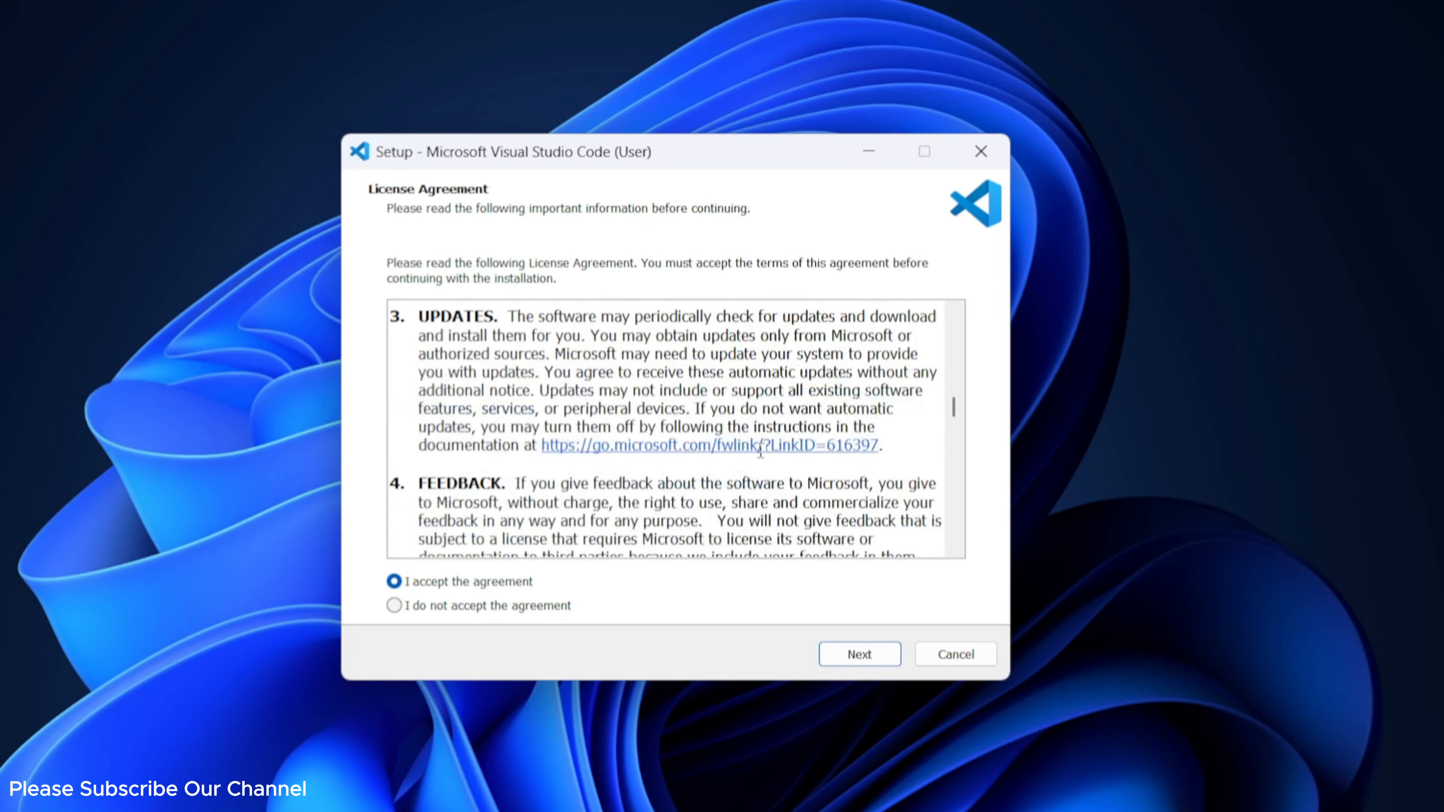
scroll(958, 413, "down", 15)
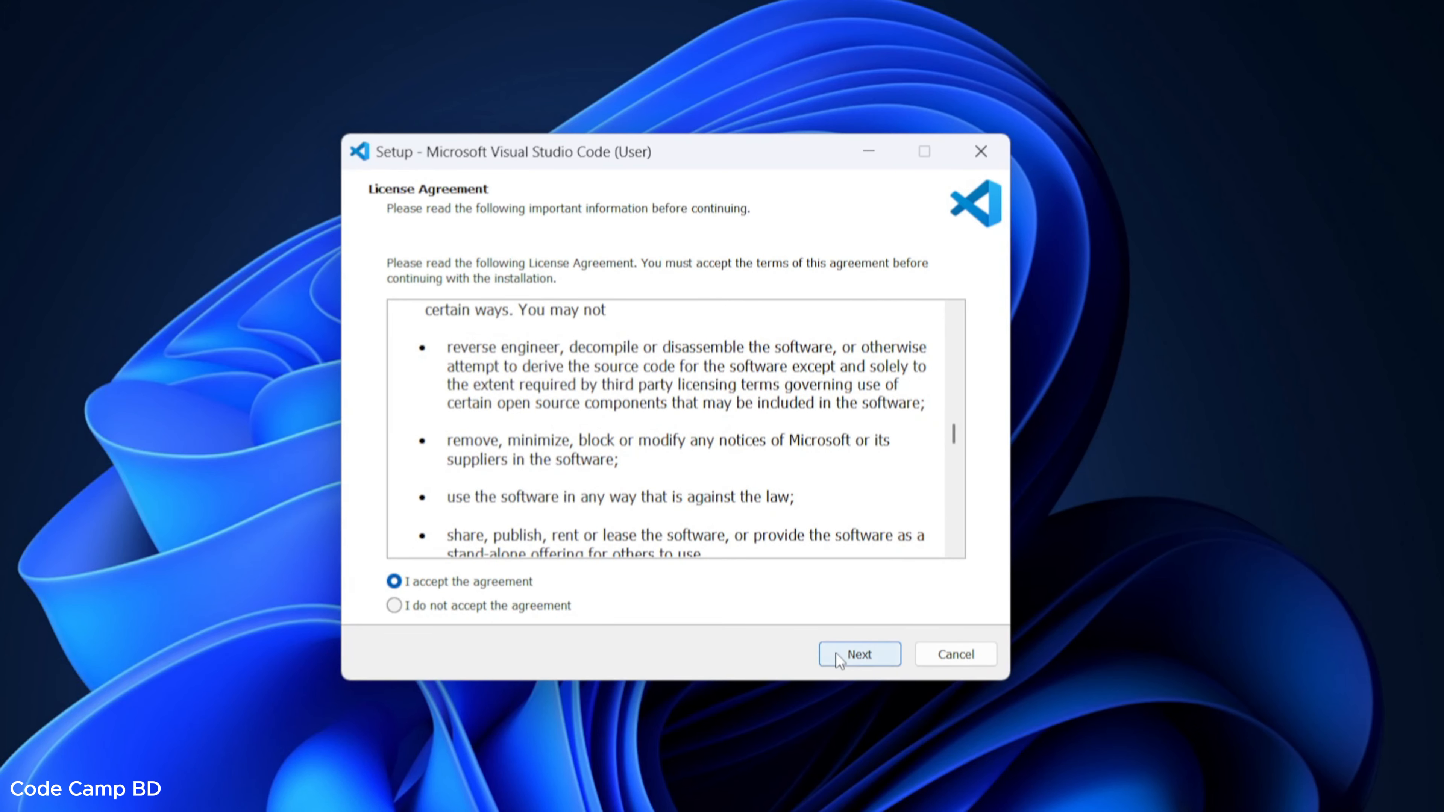
left_click(837, 657)
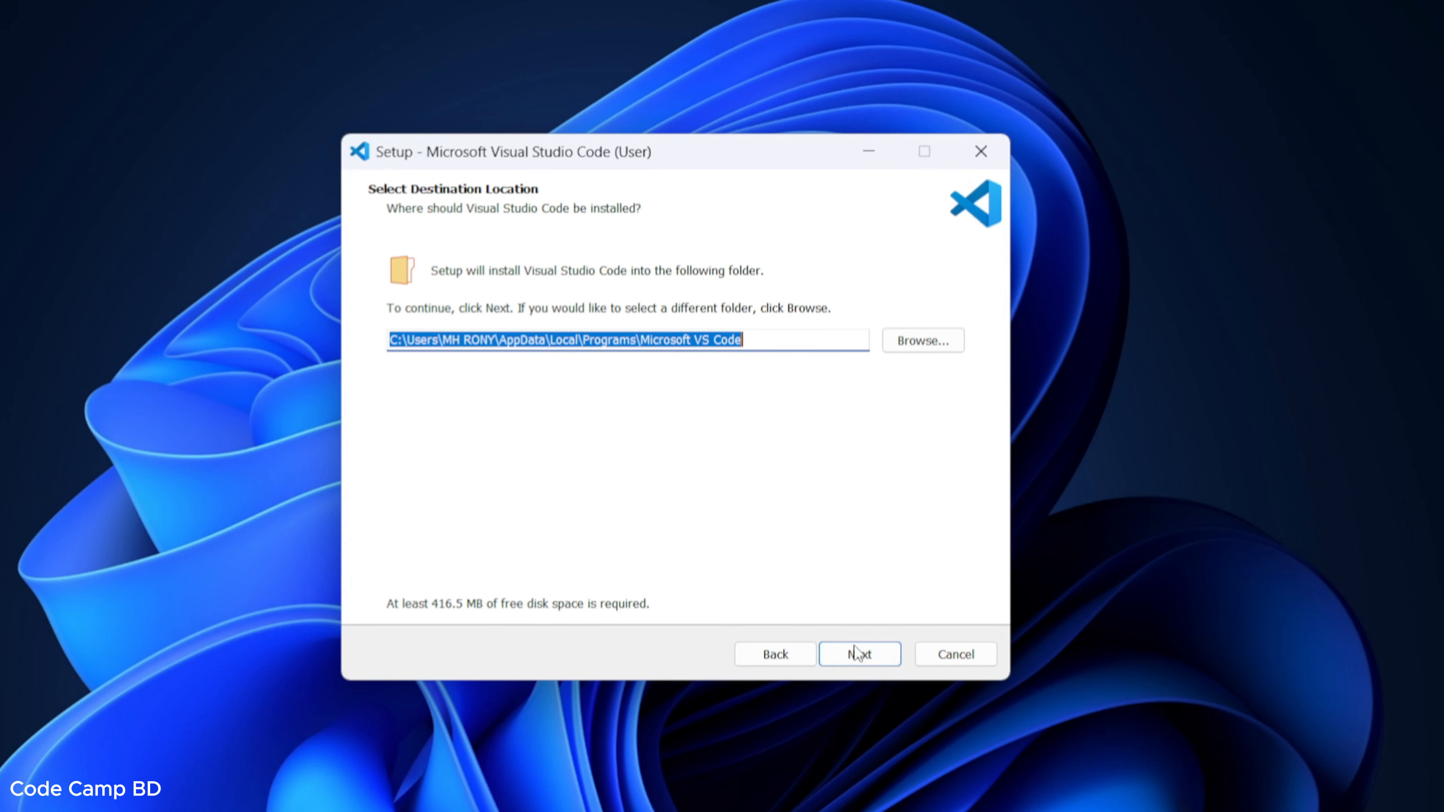
left_click(861, 656)
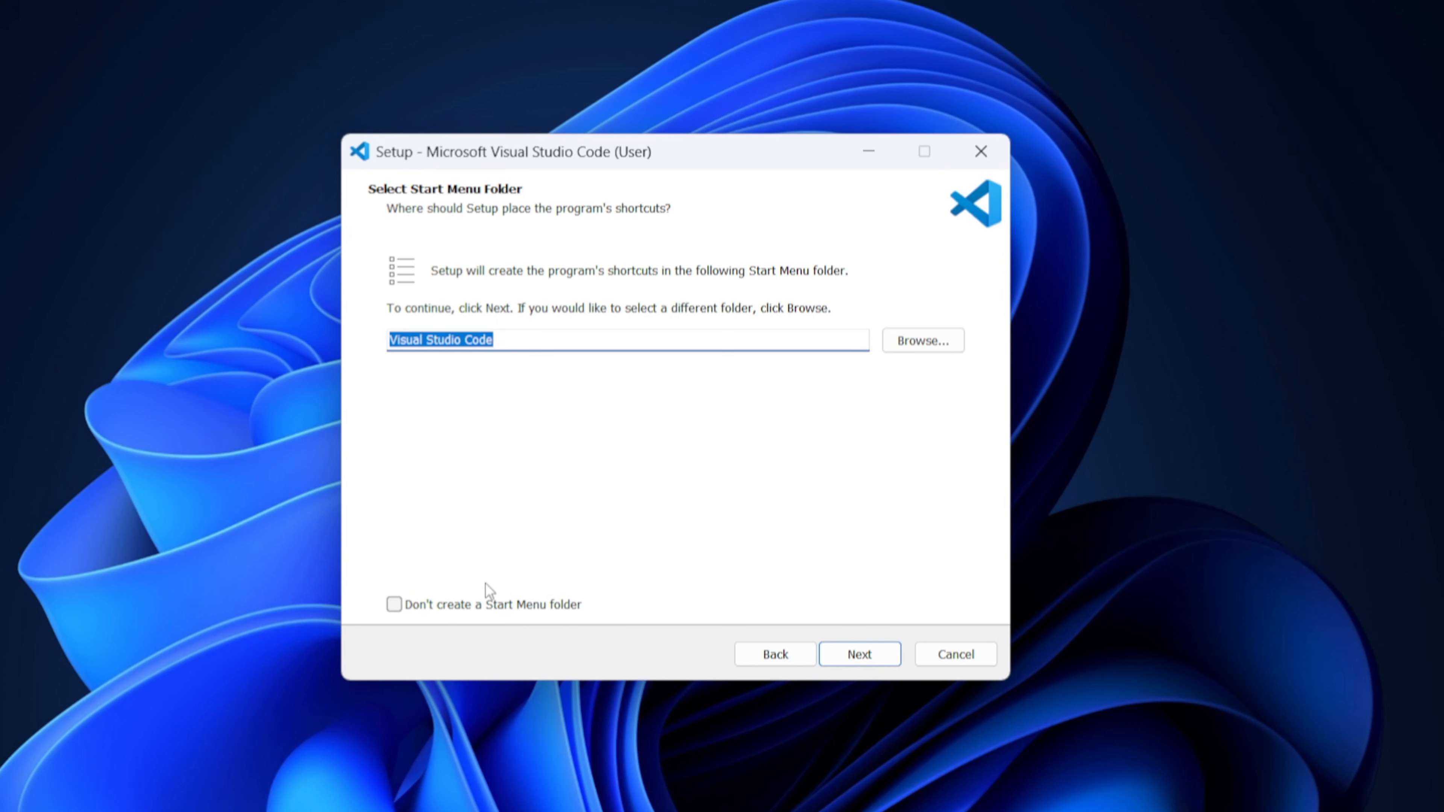
left_click(860, 654)
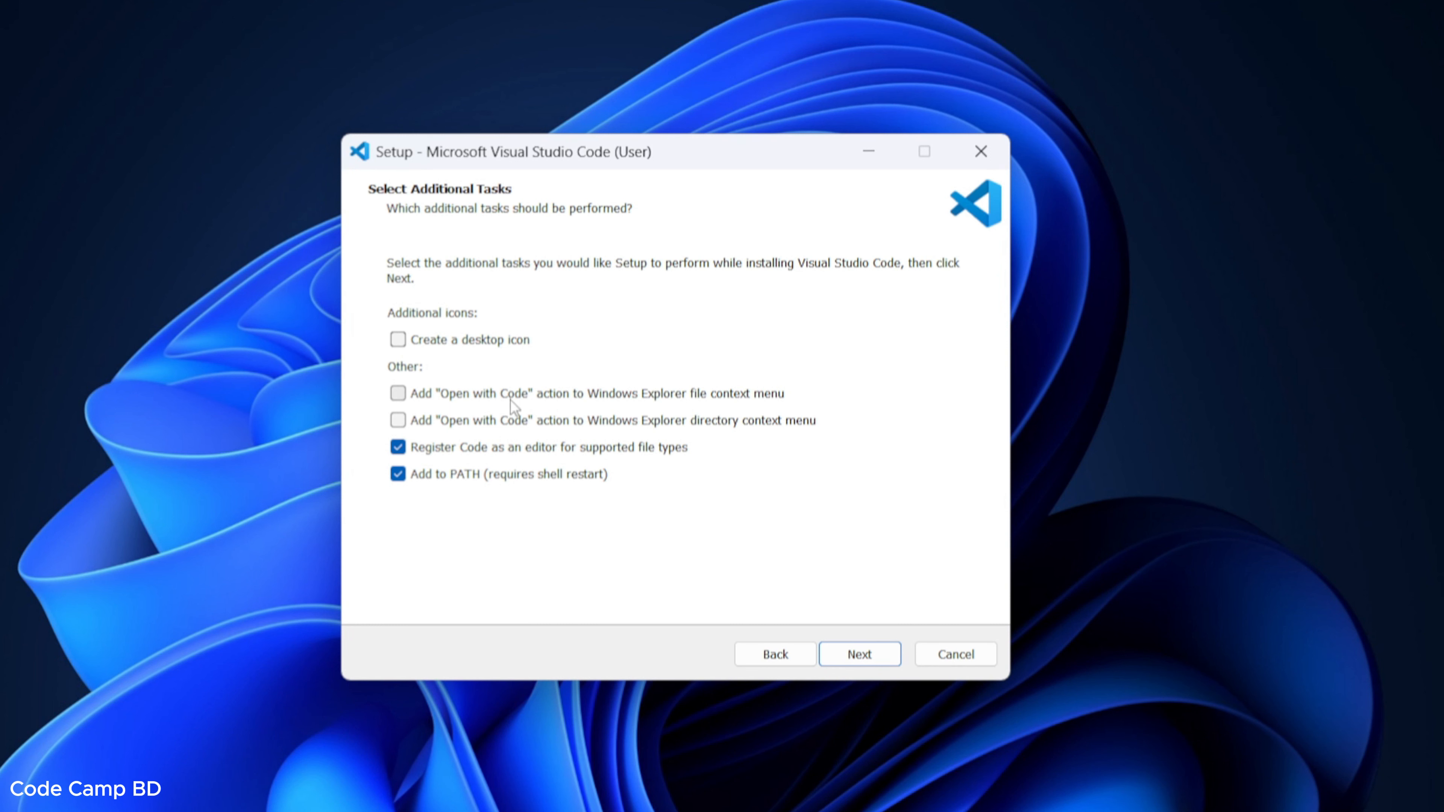
Enable the desktop icon and both "Open with Code" context menu actions as additional tasks, and proceed to the installation summary.
left_click(398, 393)
left_click(398, 419)
left_click(863, 660)
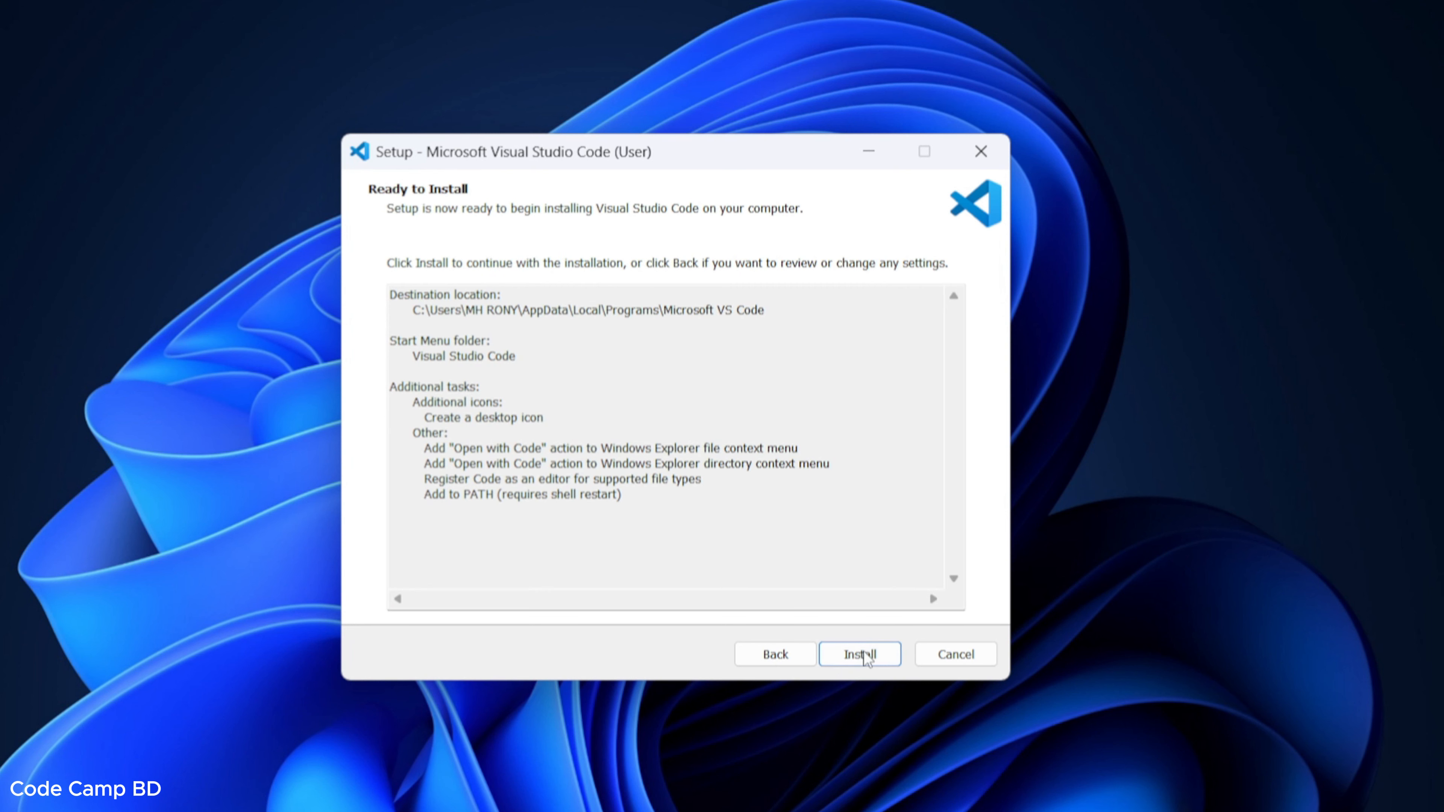
Install Visual Studio Code with the chosen settings and finish the setup without launching the program.
left_click(861, 655)
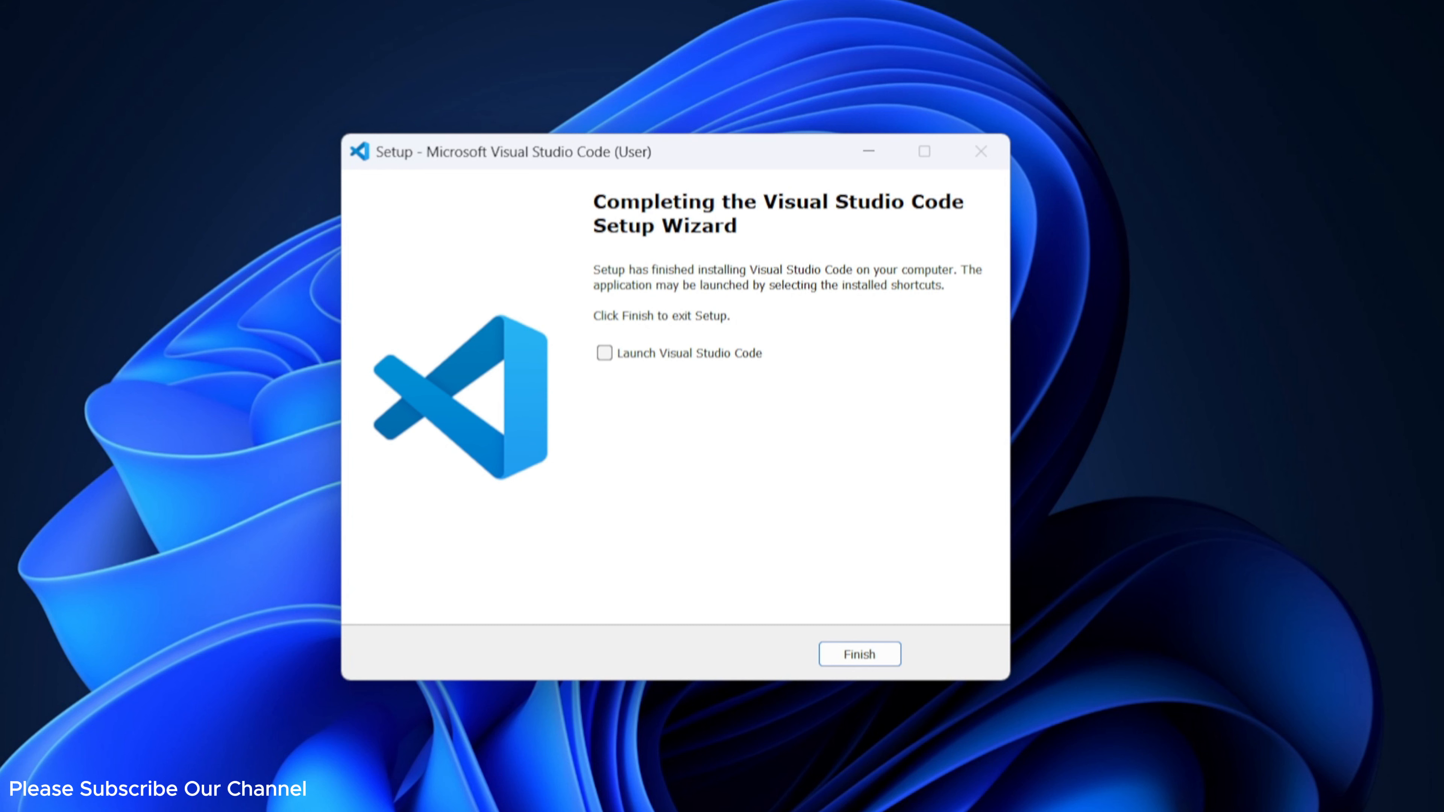
left_click(637, 353)
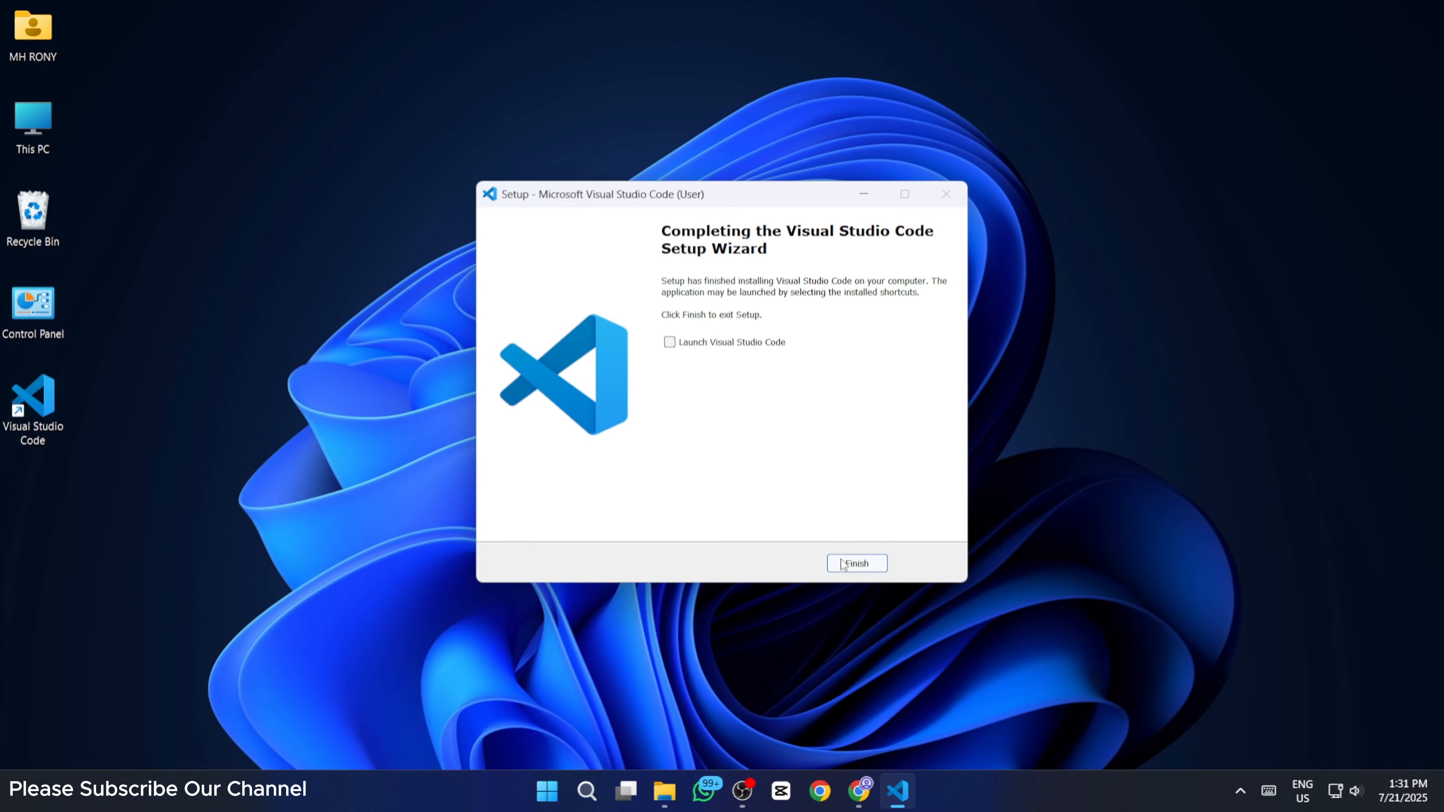
left_click(860, 654)
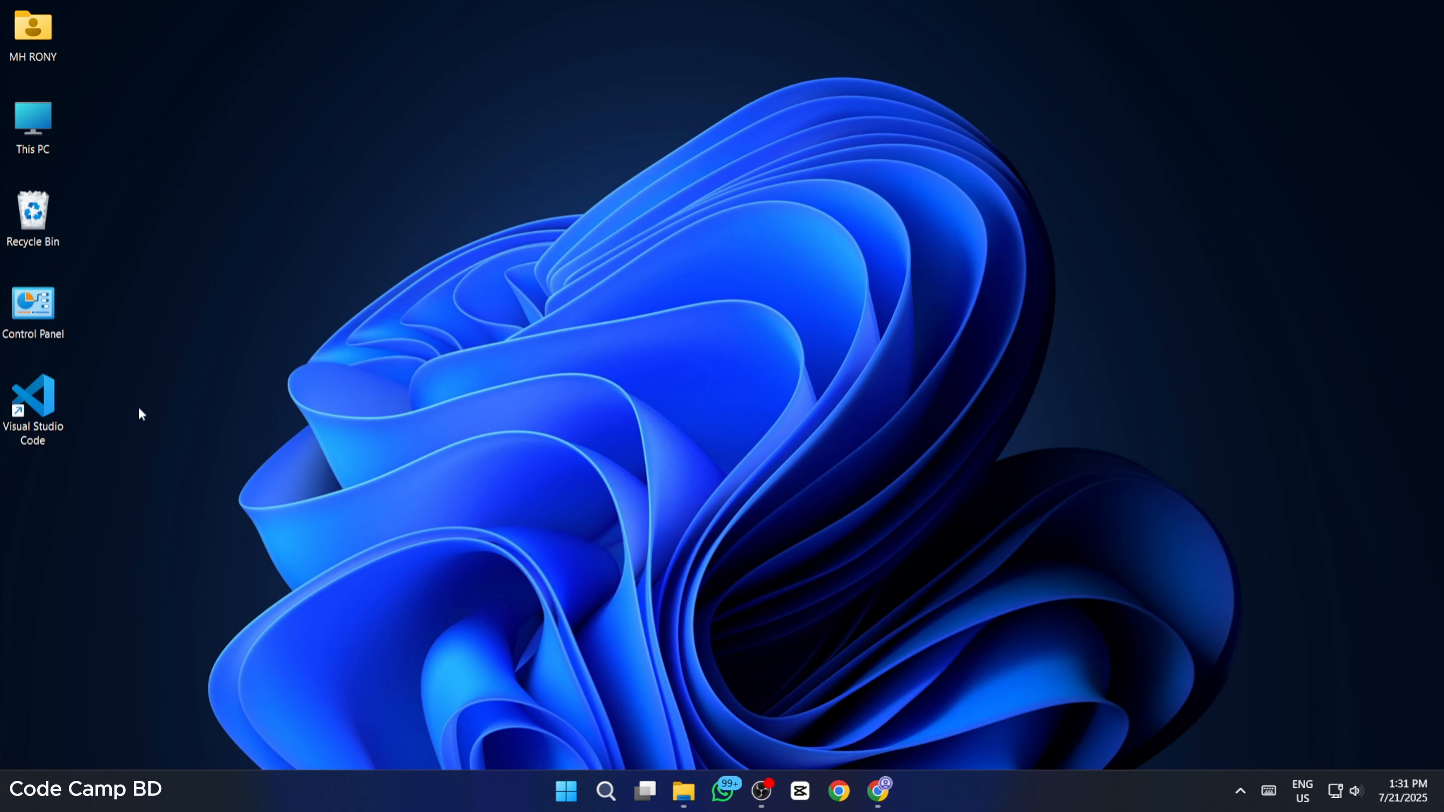
Move the Visual Studio Code shortcut to the middle of the desktop and launch the program from it.
left_click_drag(32, 398, 751, 364)
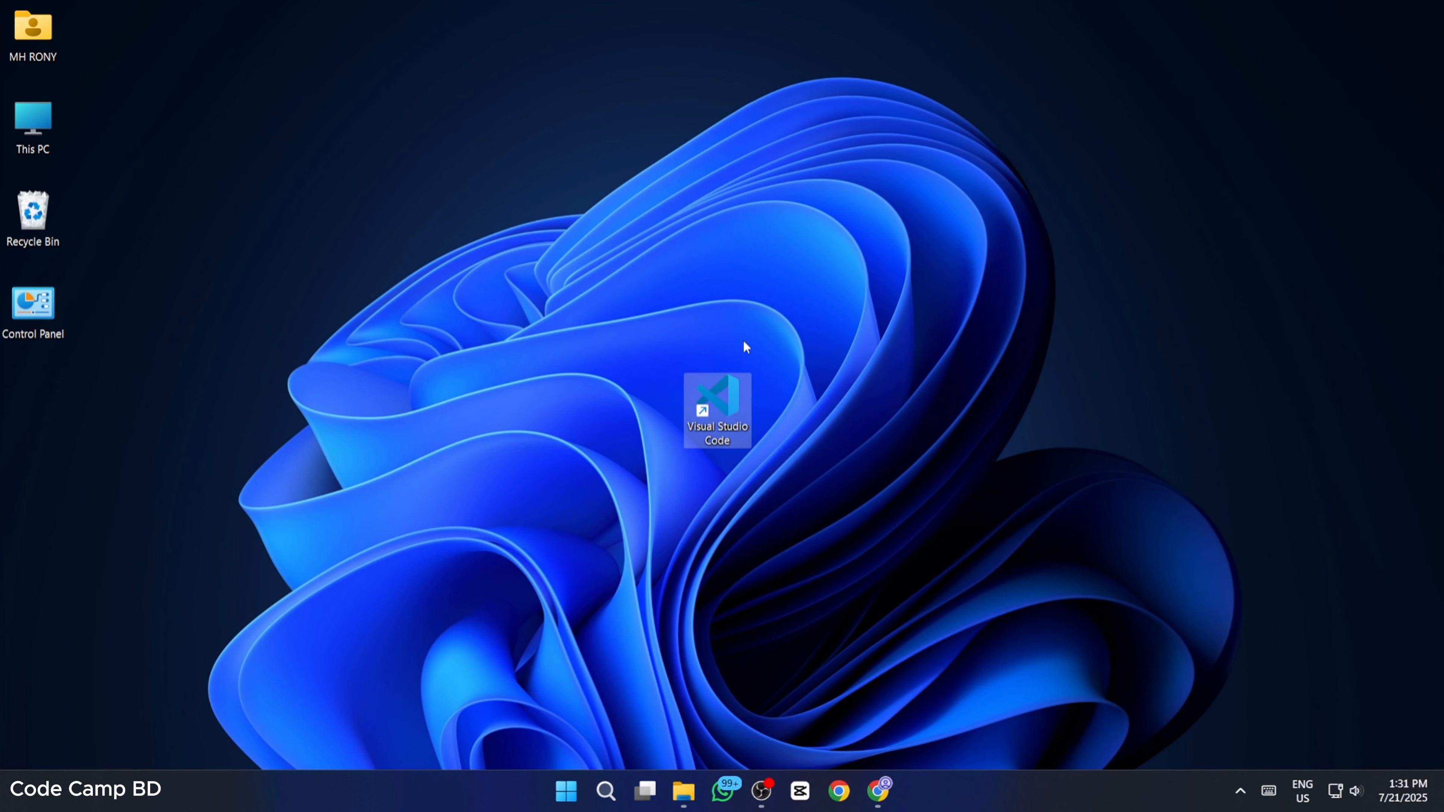
double_click(734, 405)
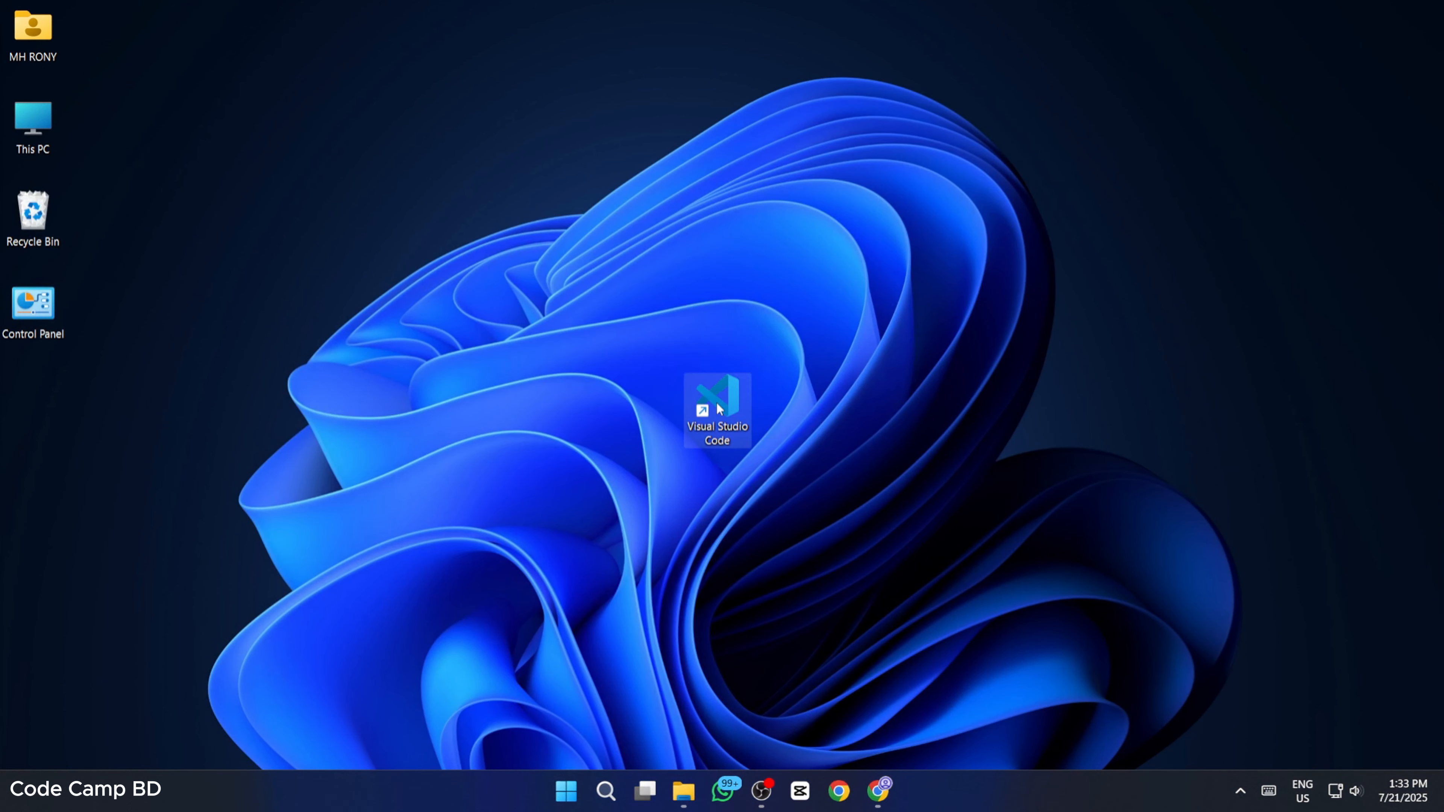
double_click(718, 409)
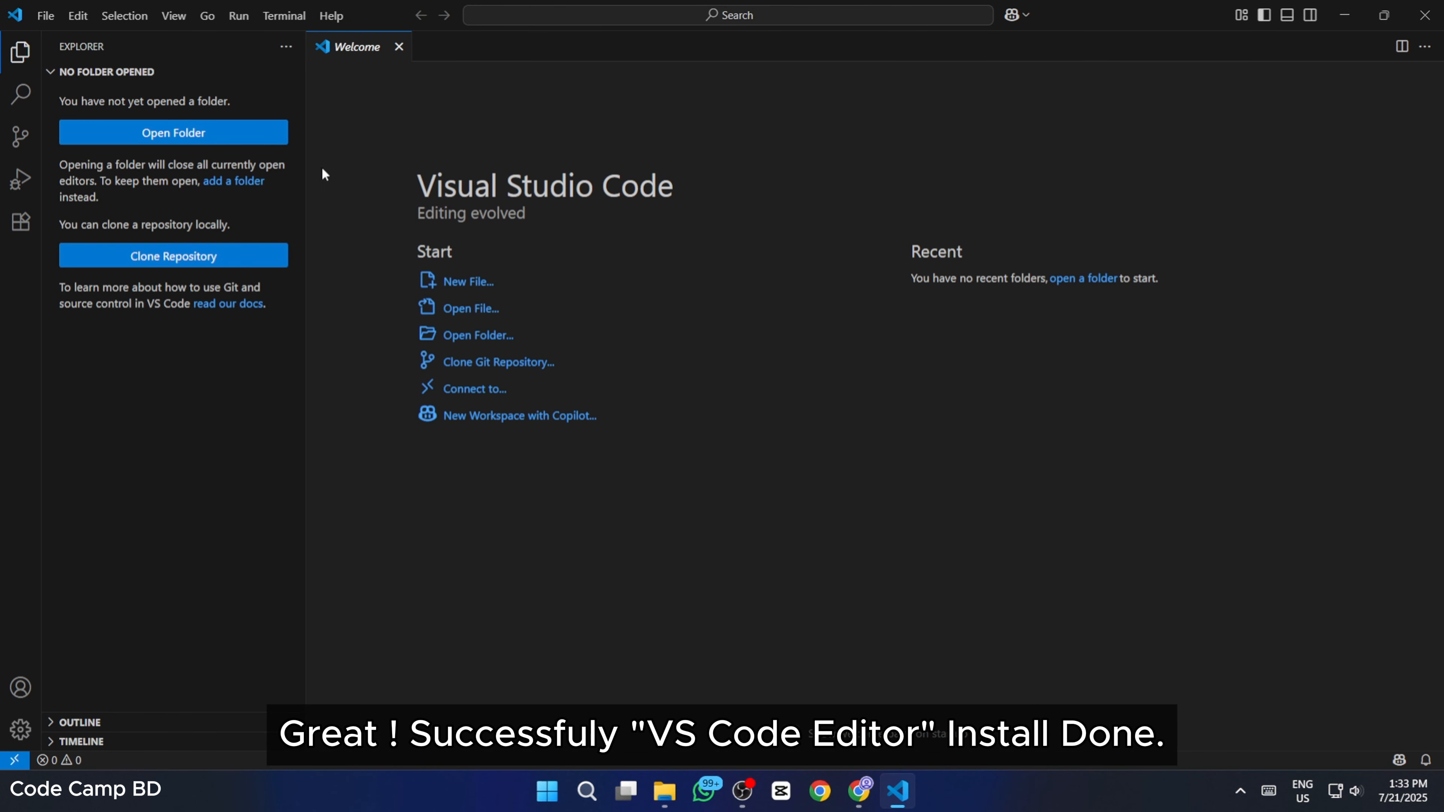
Close the Welcome page and browse the popular extensions in the marketplace.
left_click(399, 47)
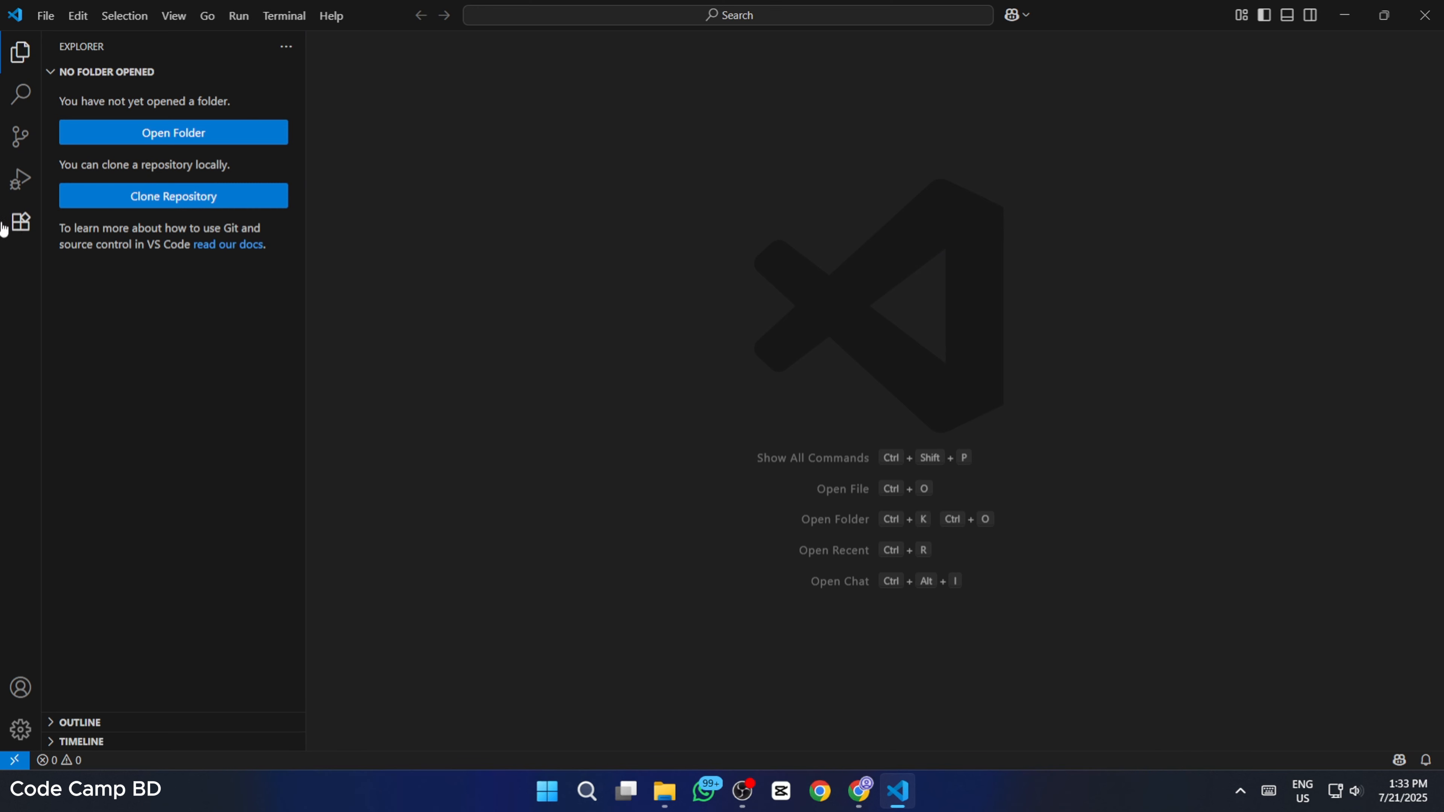
left_click(16, 224)
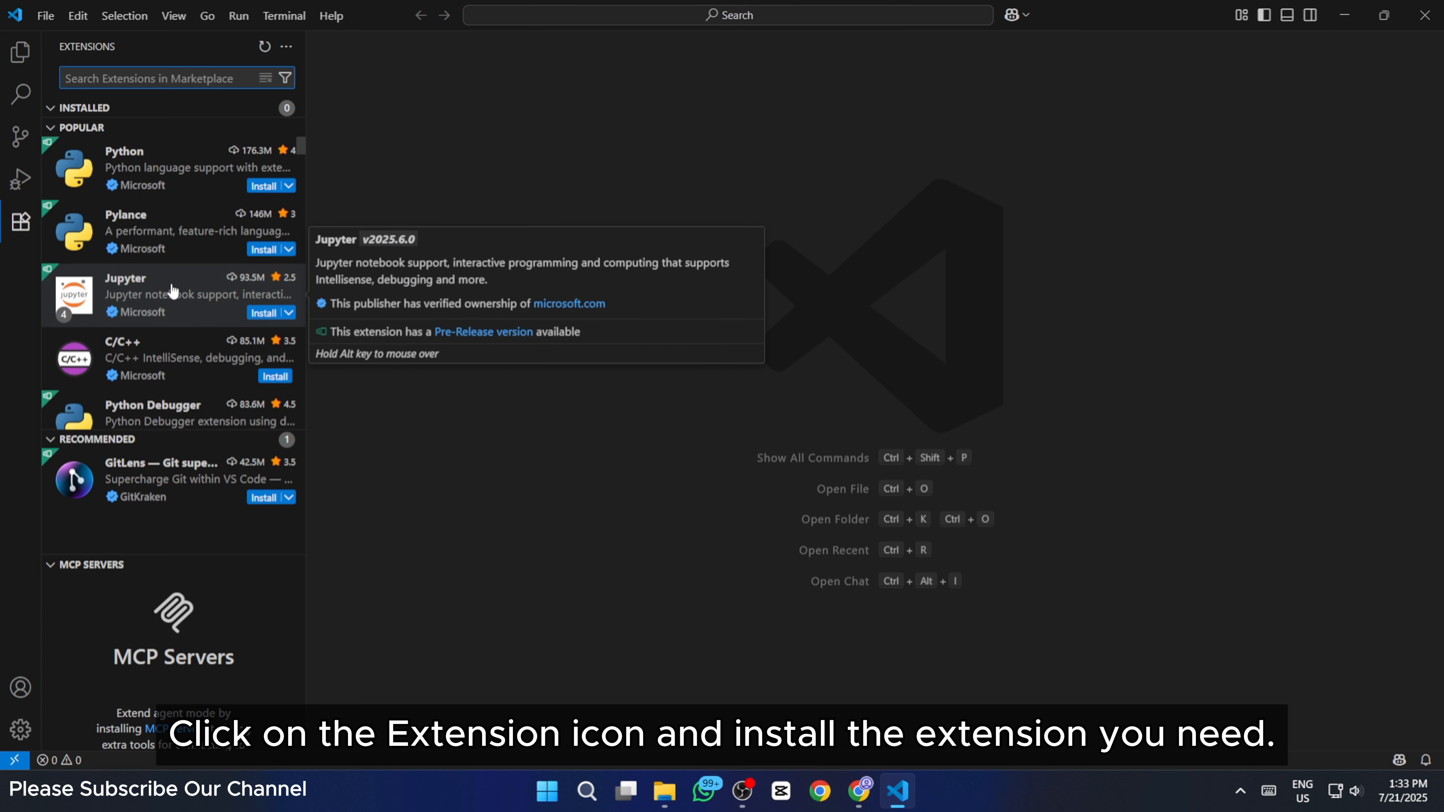
scroll(146, 317, "down", 10)
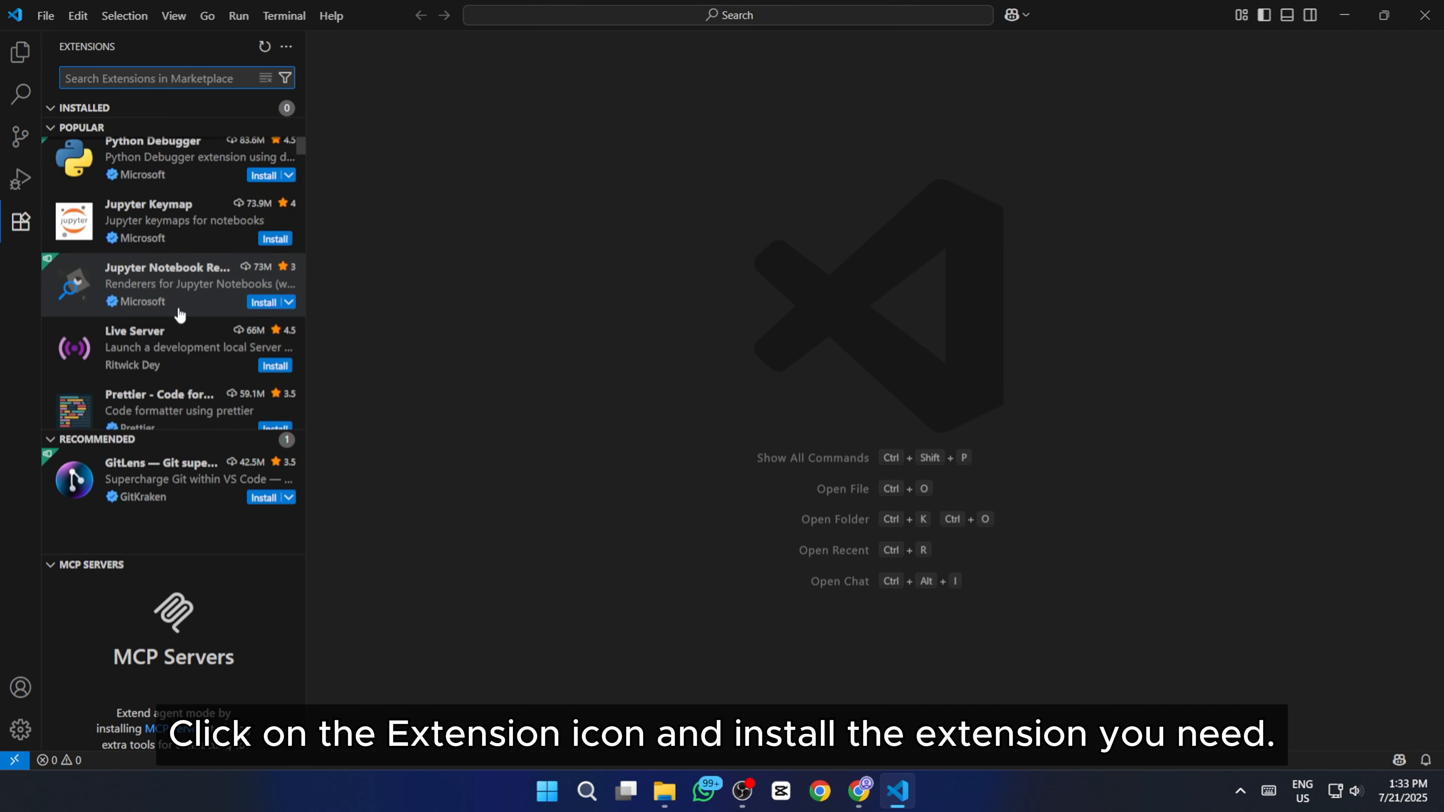
scroll(143, 370, "up", 10)
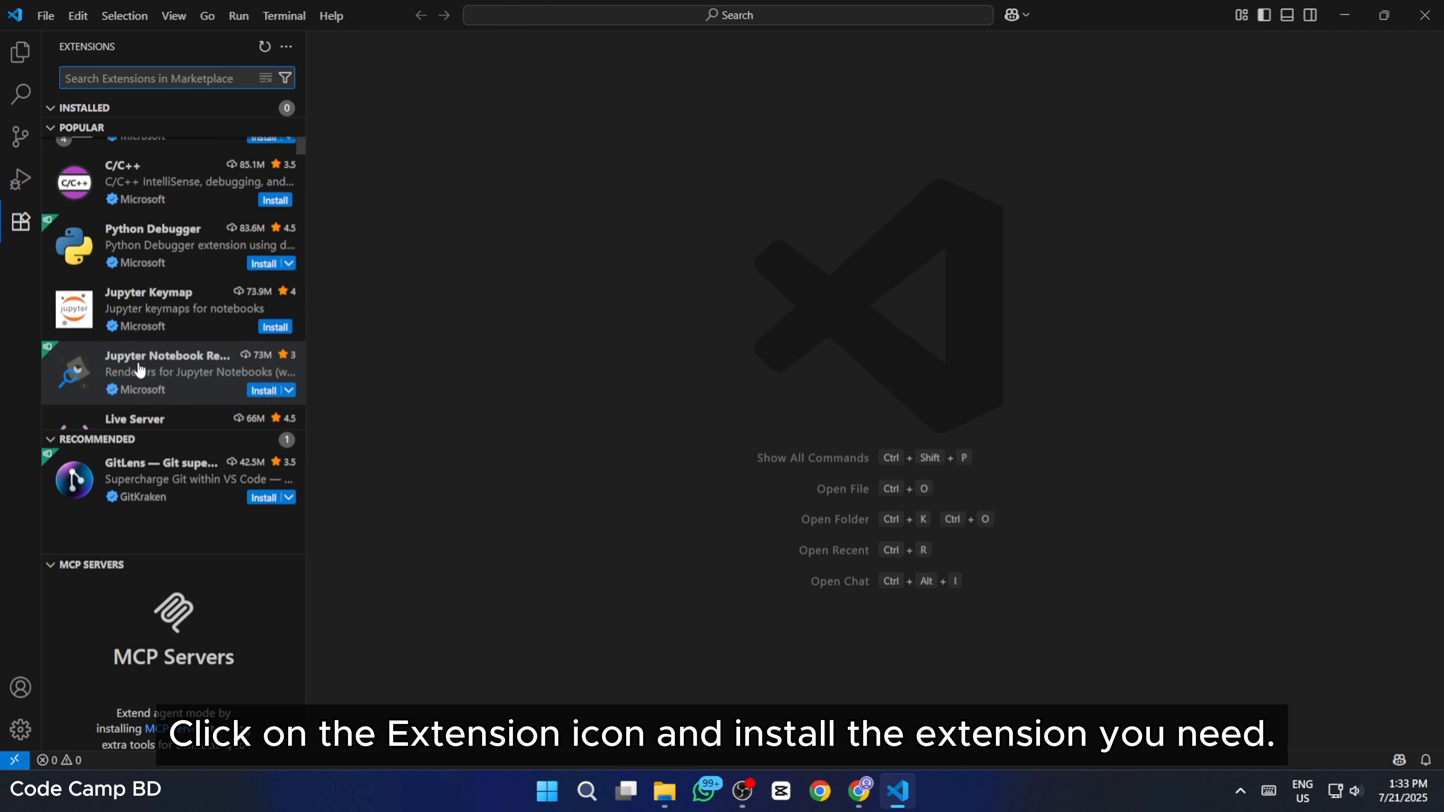
scroll(198, 288, "down", 5)
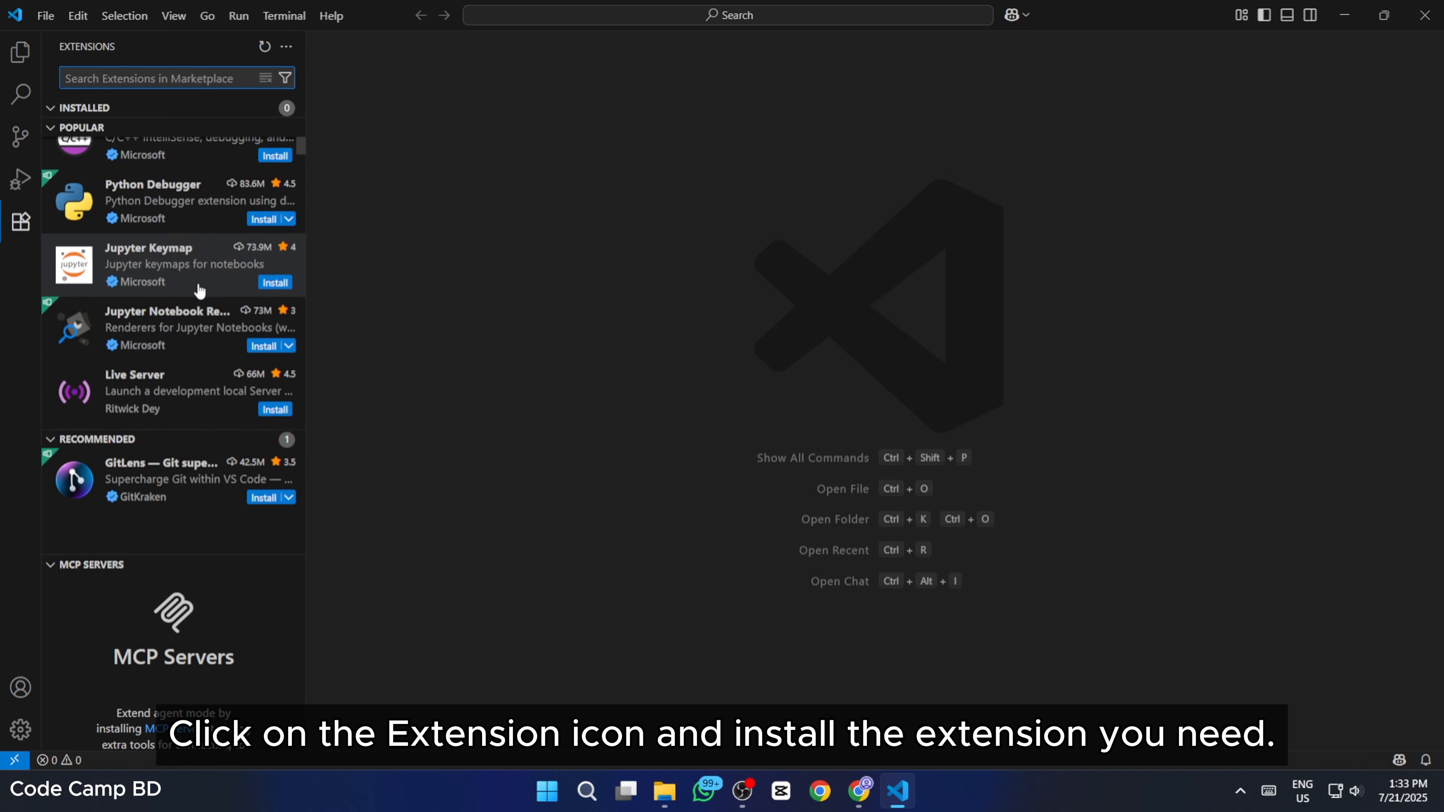
scroll(199, 291, "down", 2)
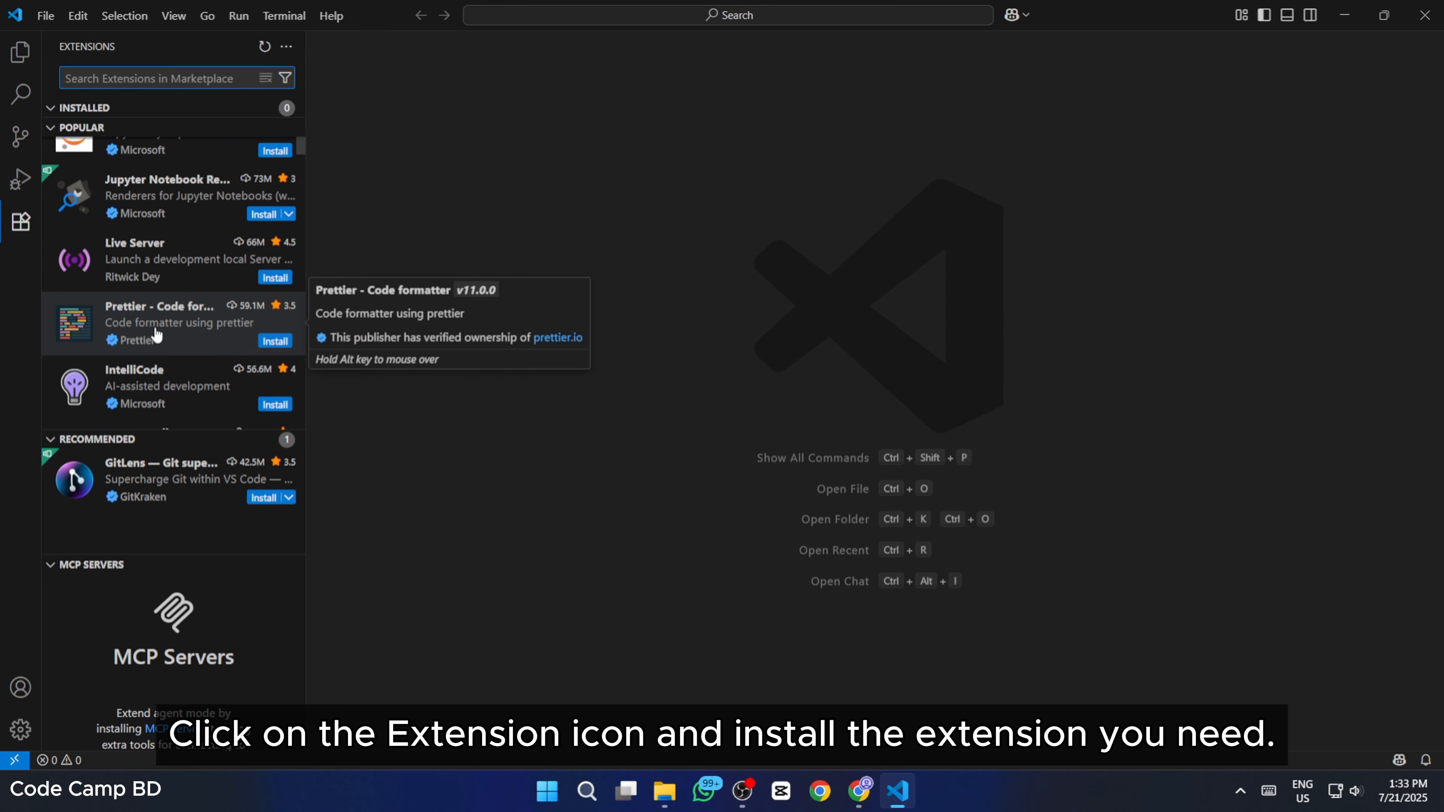
Review the details of the Prettier - Code formatter extension and install it, trusting its publisher.
left_click(157, 337)
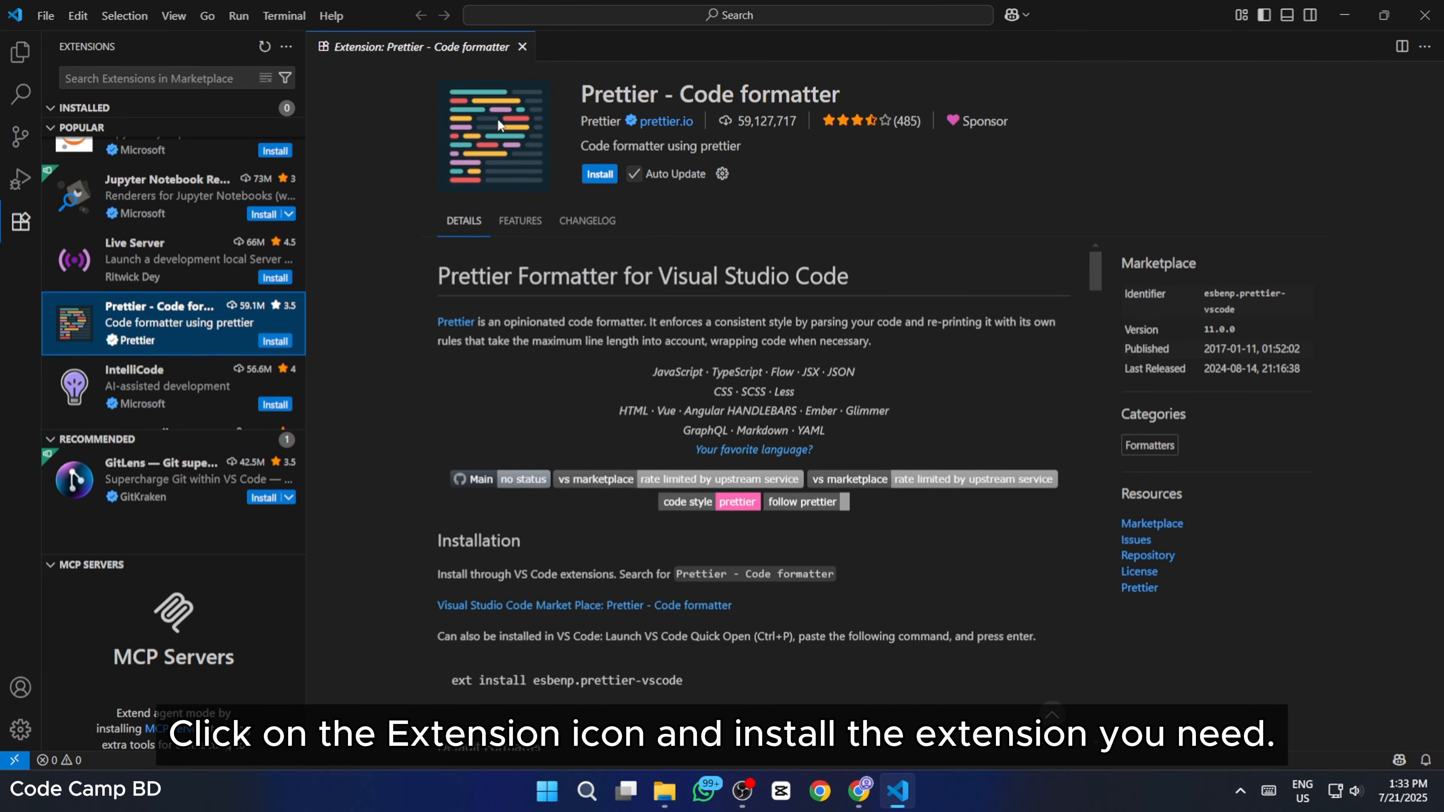
scroll(712, 565, "down", 10)
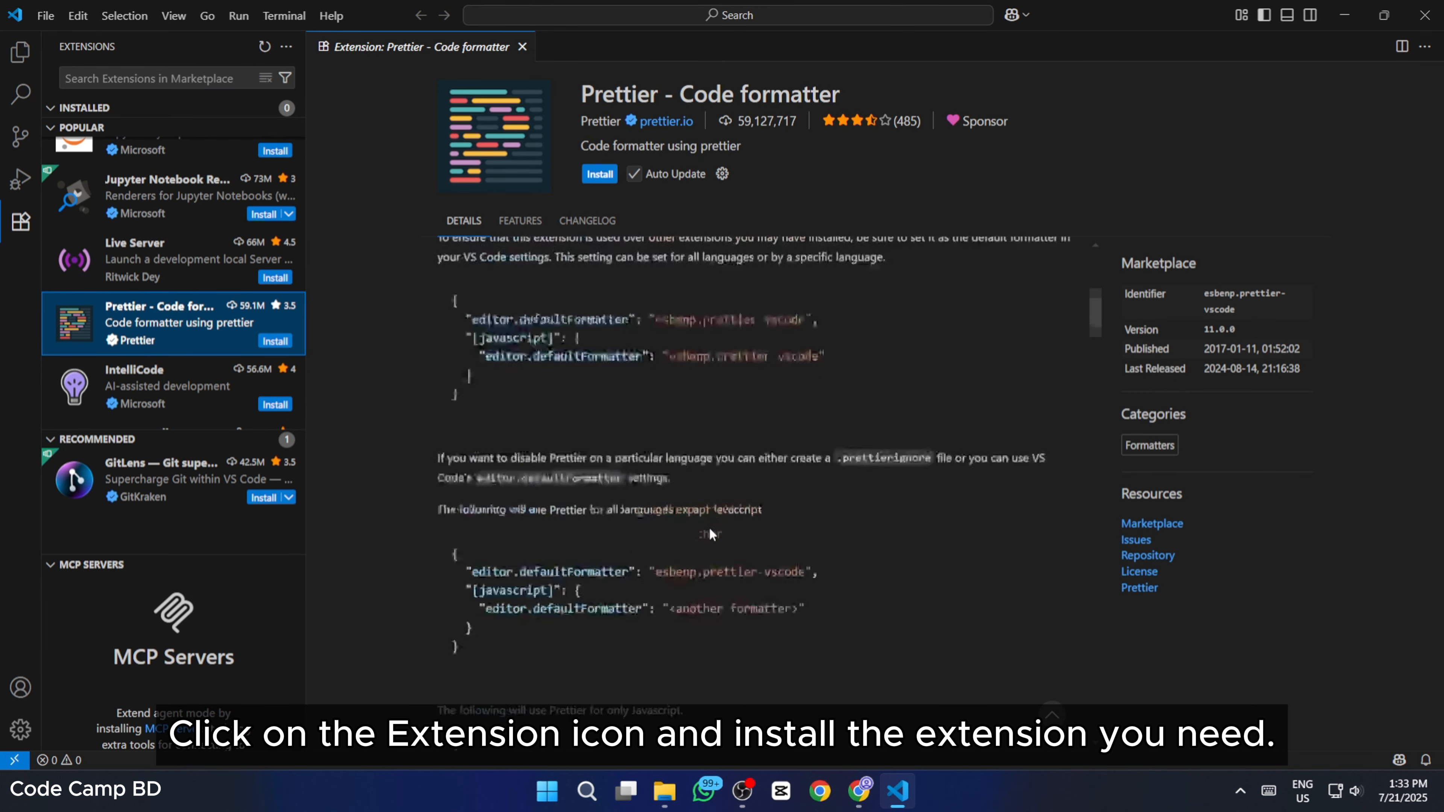
scroll(705, 531, "up", 7)
scroll(705, 530, "up", 4)
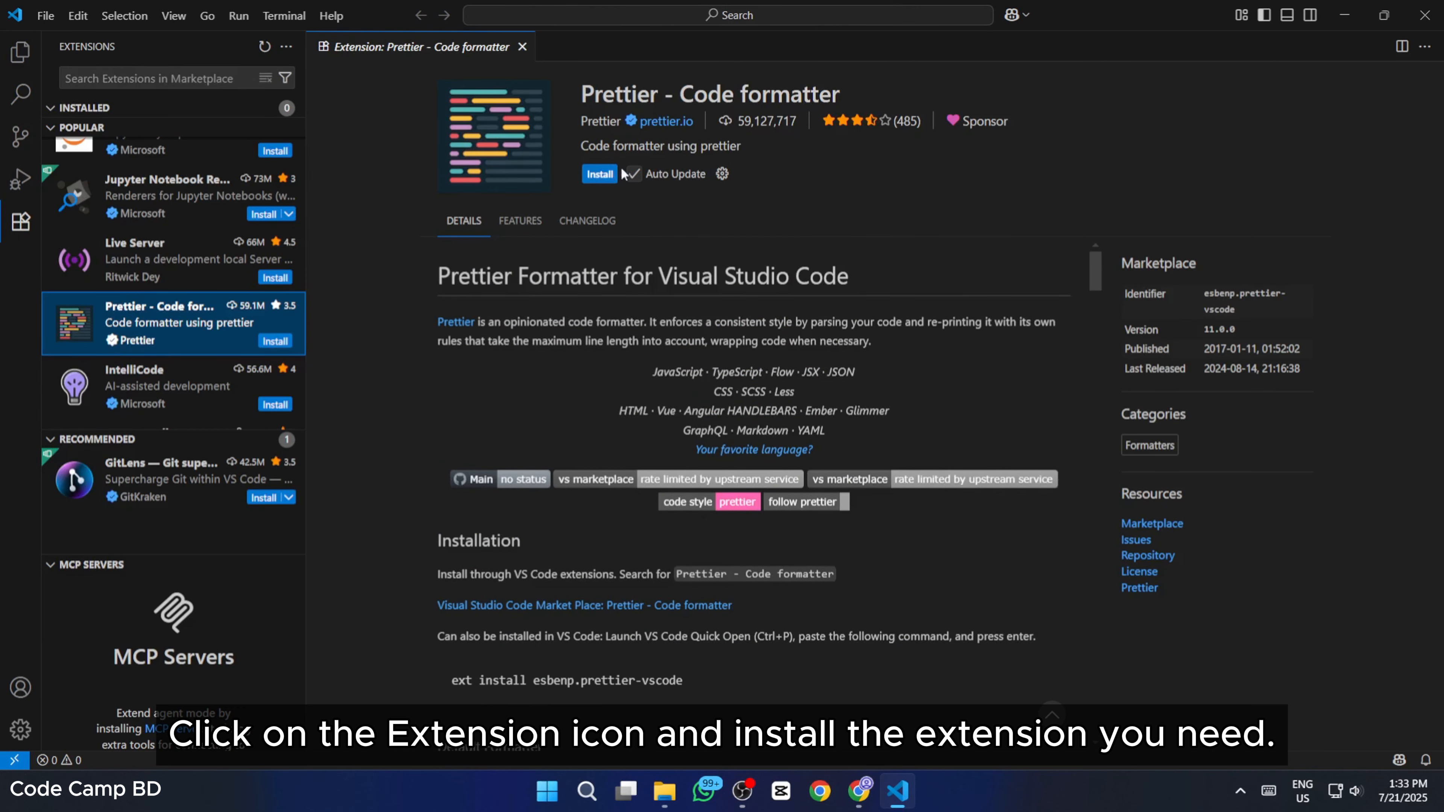
left_click(598, 175)
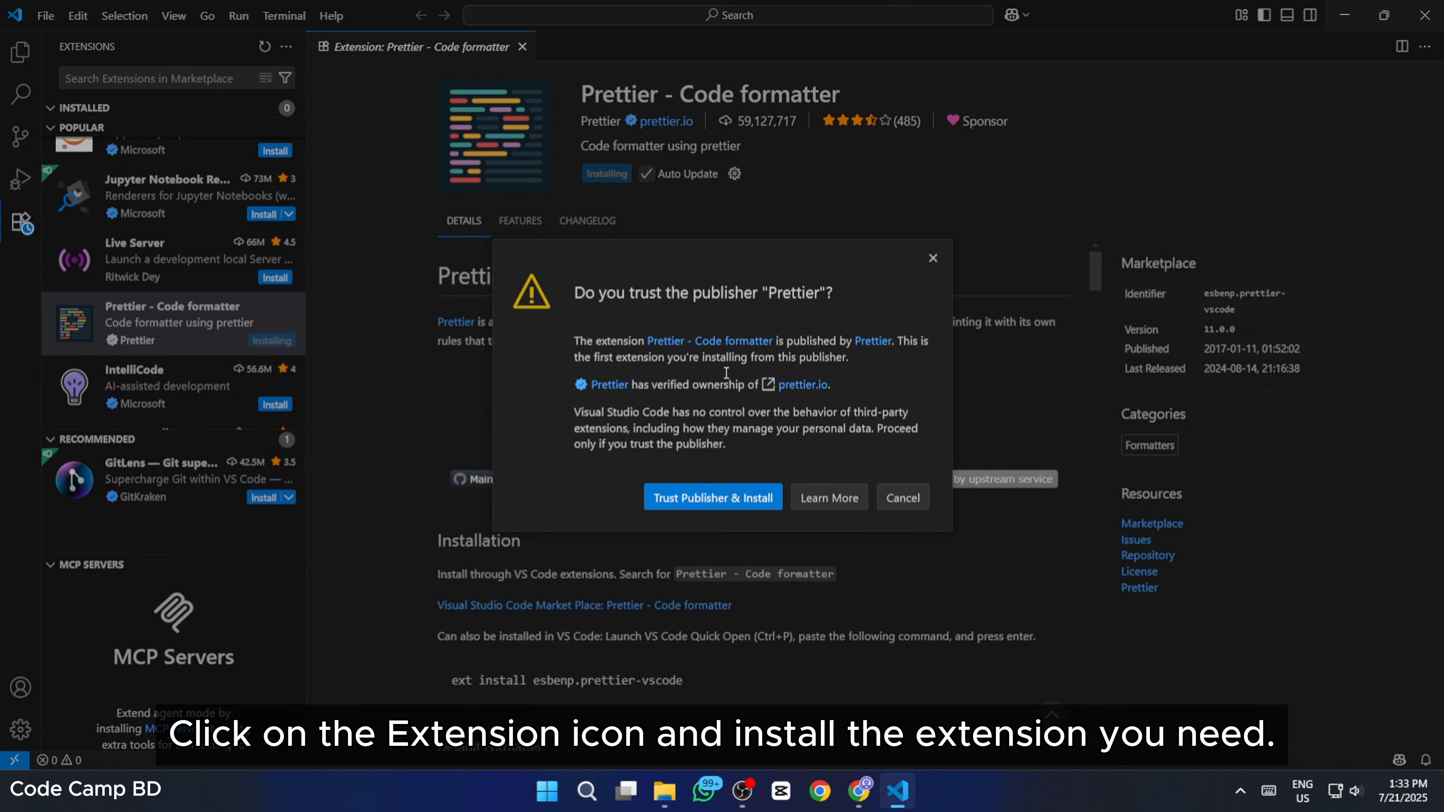
left_click(705, 494)
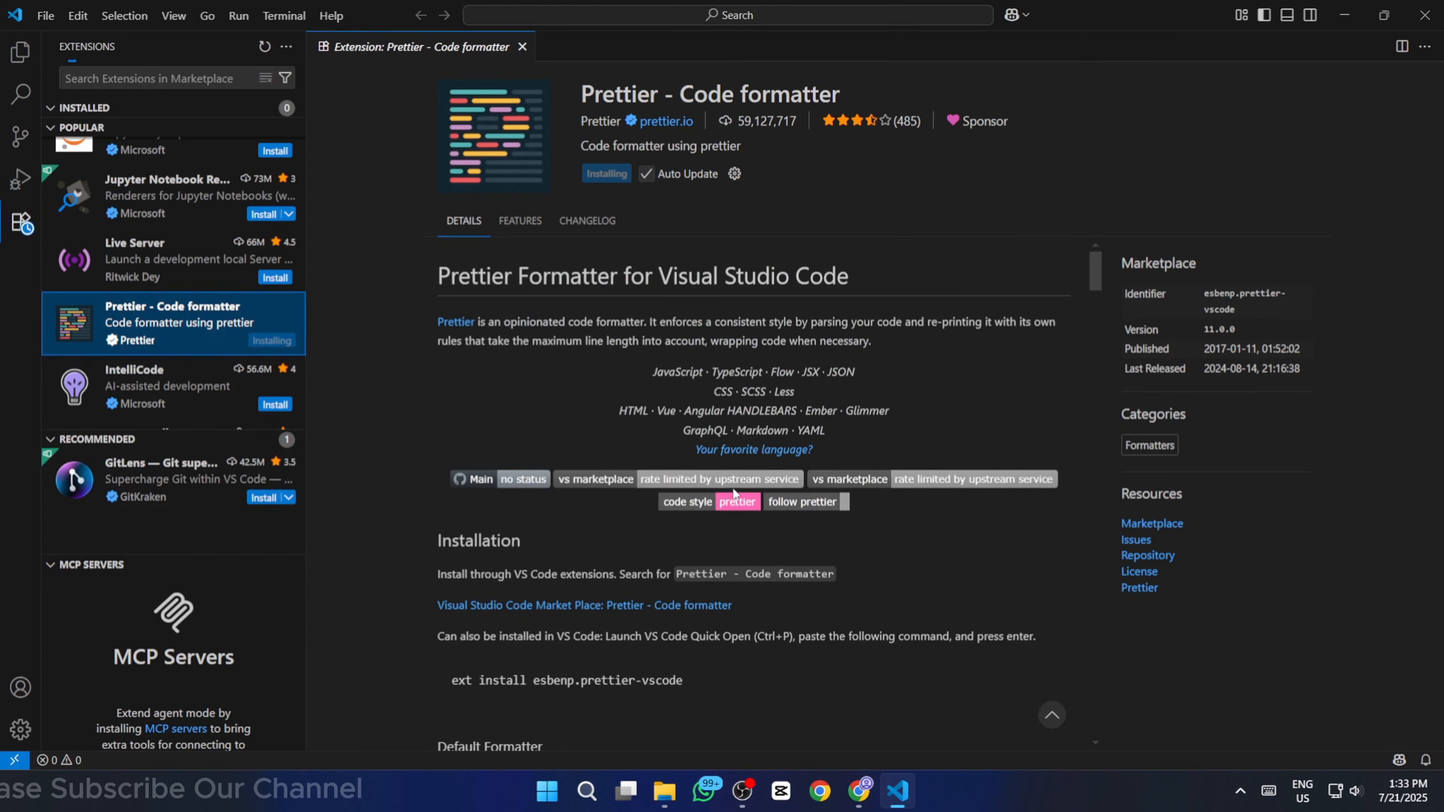
Find the HTML CSS Support extension among the popular extensions and install it.
scroll(118, 392, "down", 3)
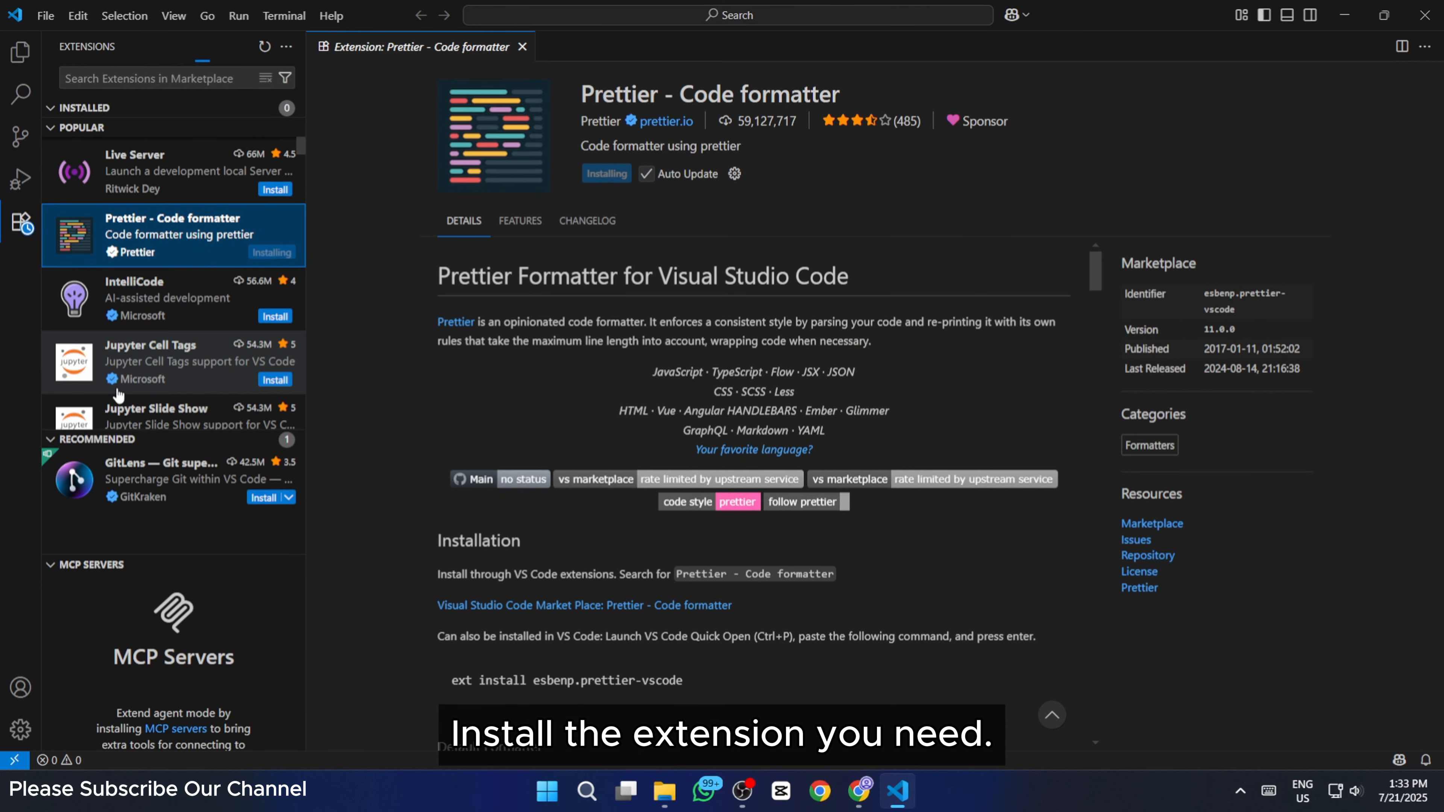
scroll(118, 392, "down", 5)
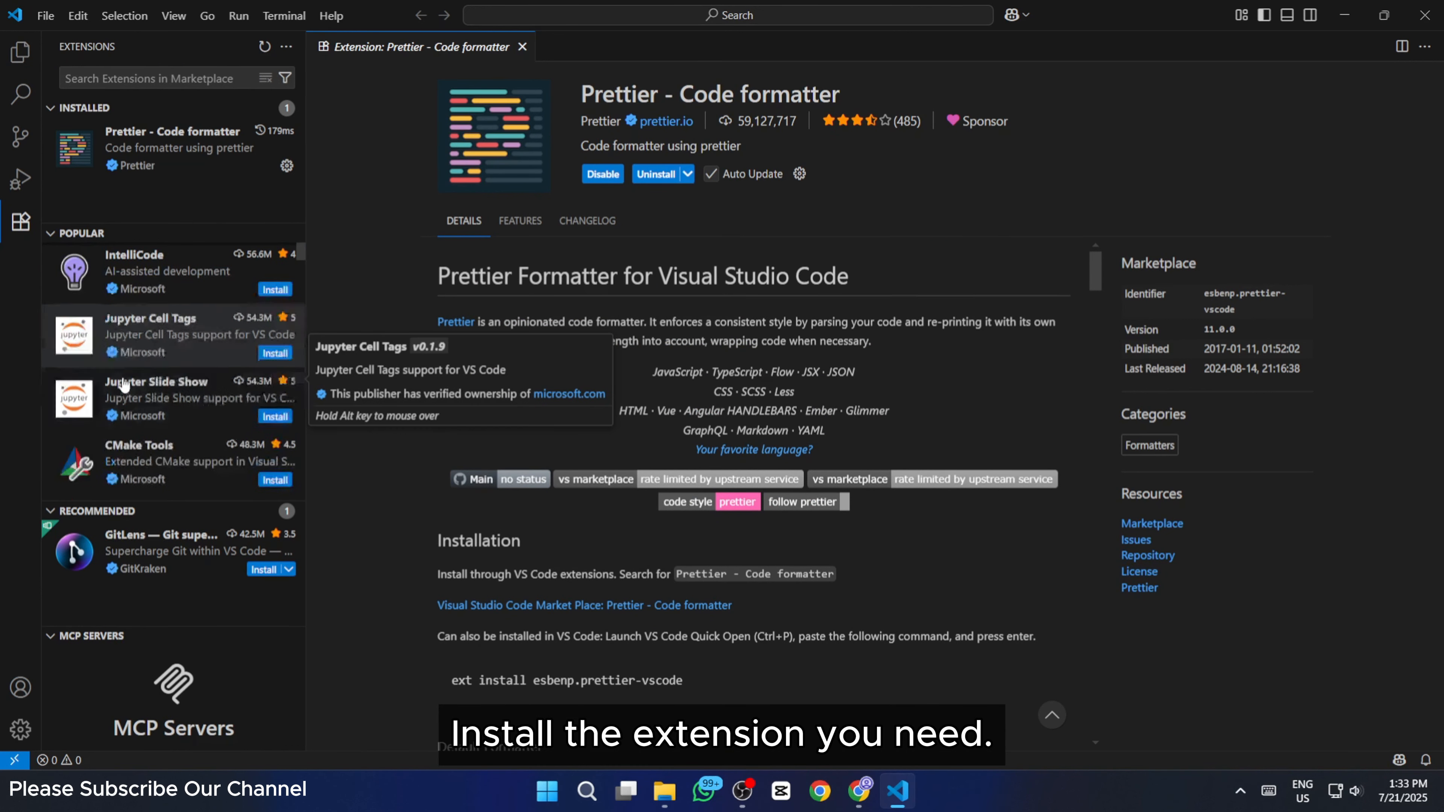
scroll(135, 403, "down", 6)
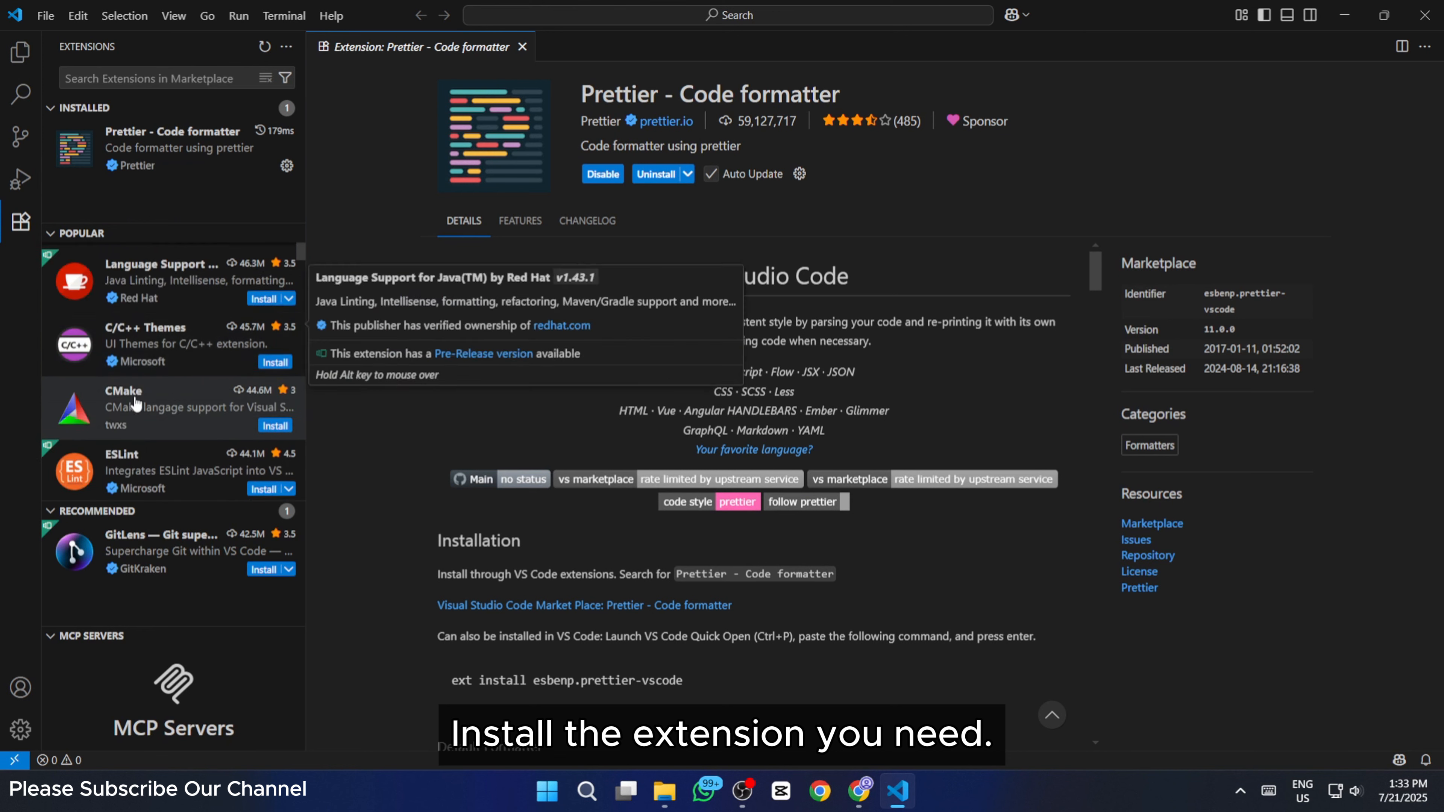
scroll(136, 403, "down", 8)
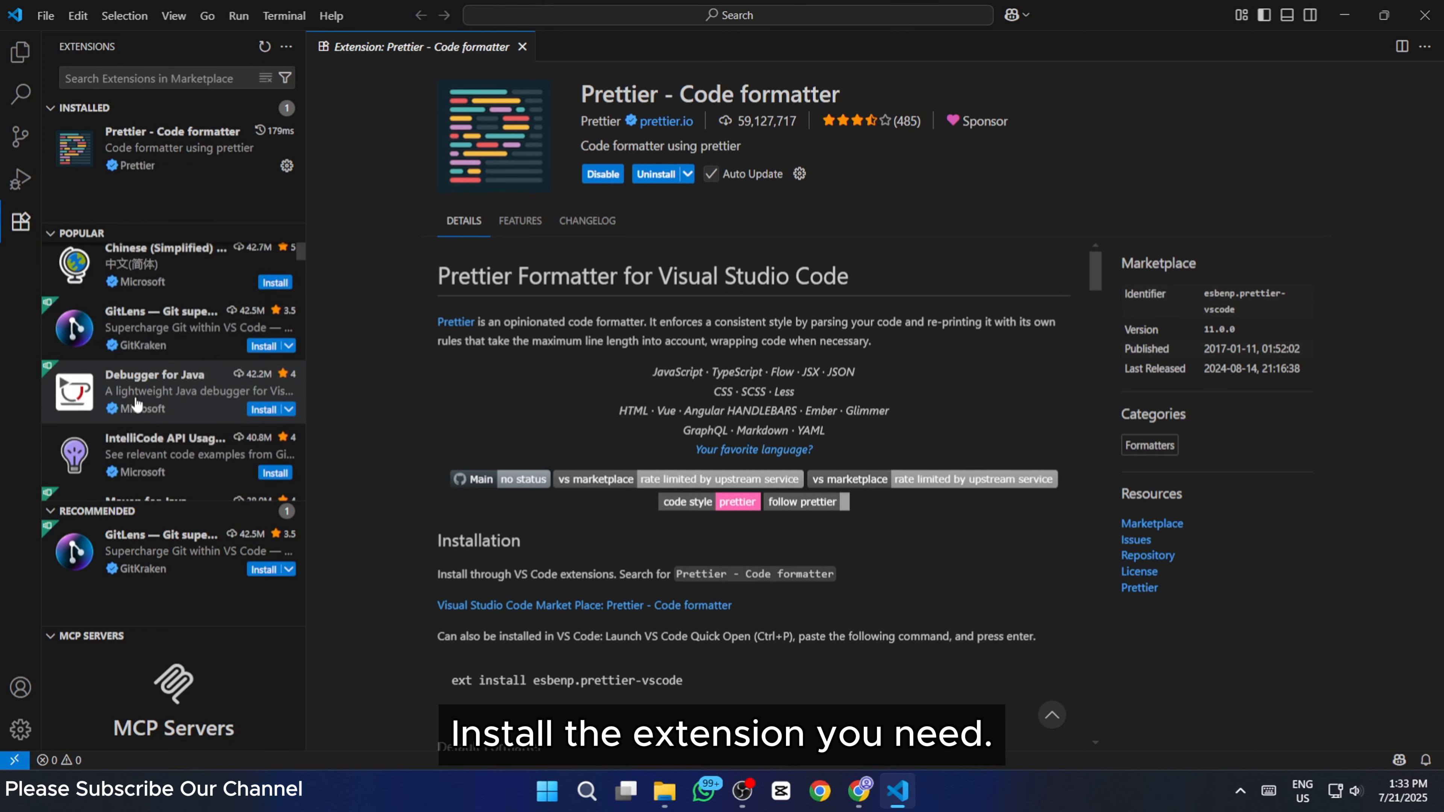
scroll(136, 402, "down", 5)
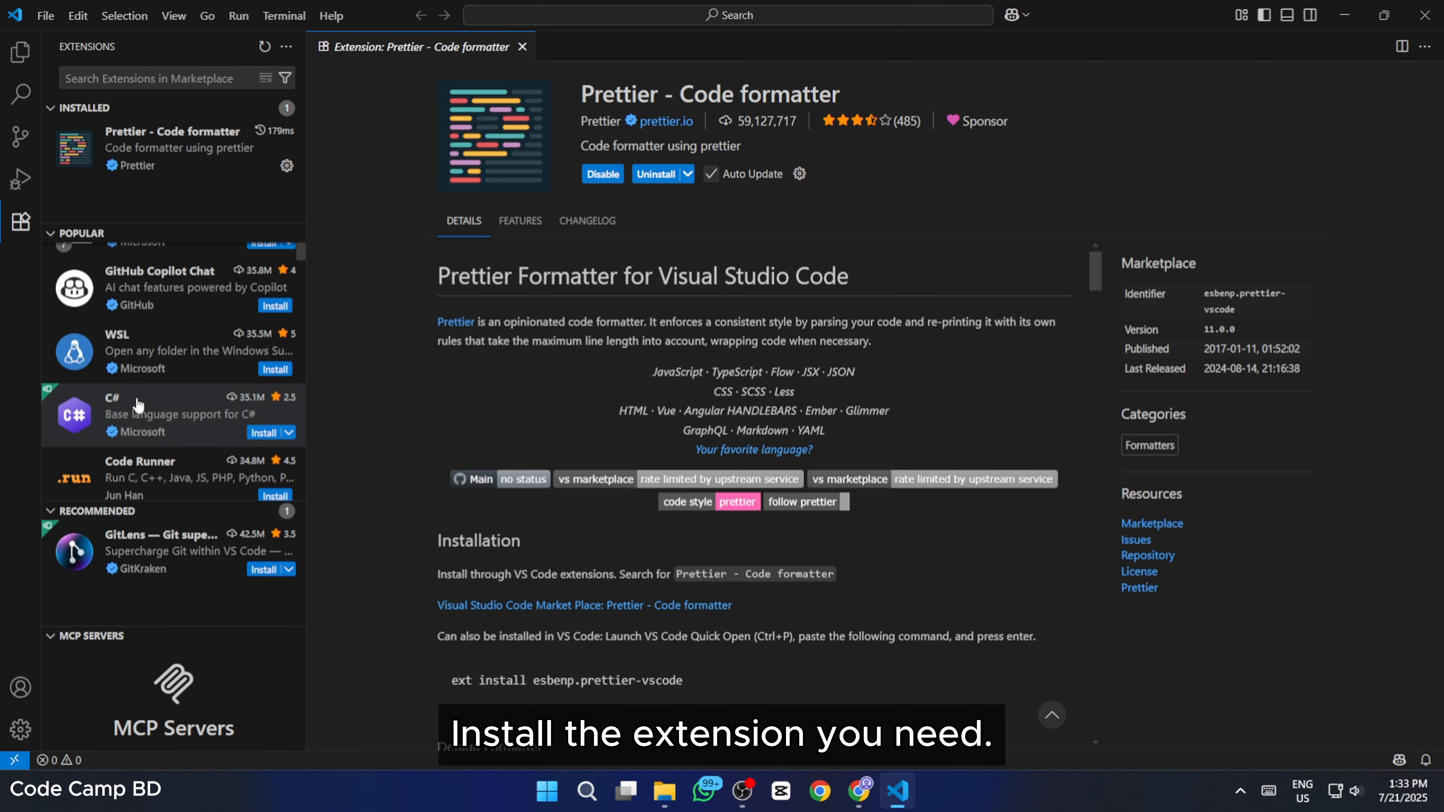
scroll(136, 405, "down", 1)
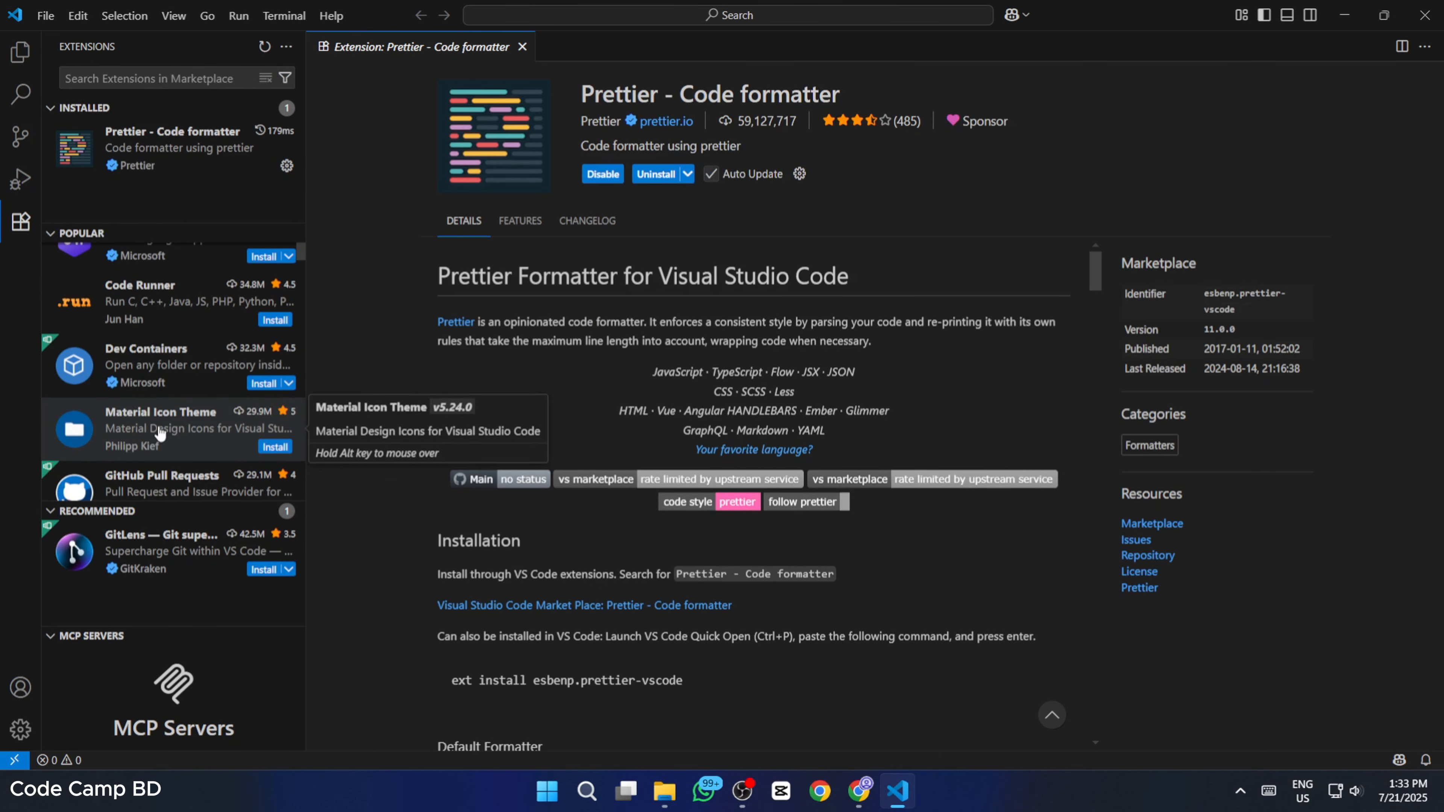
scroll(160, 426, "down", 2)
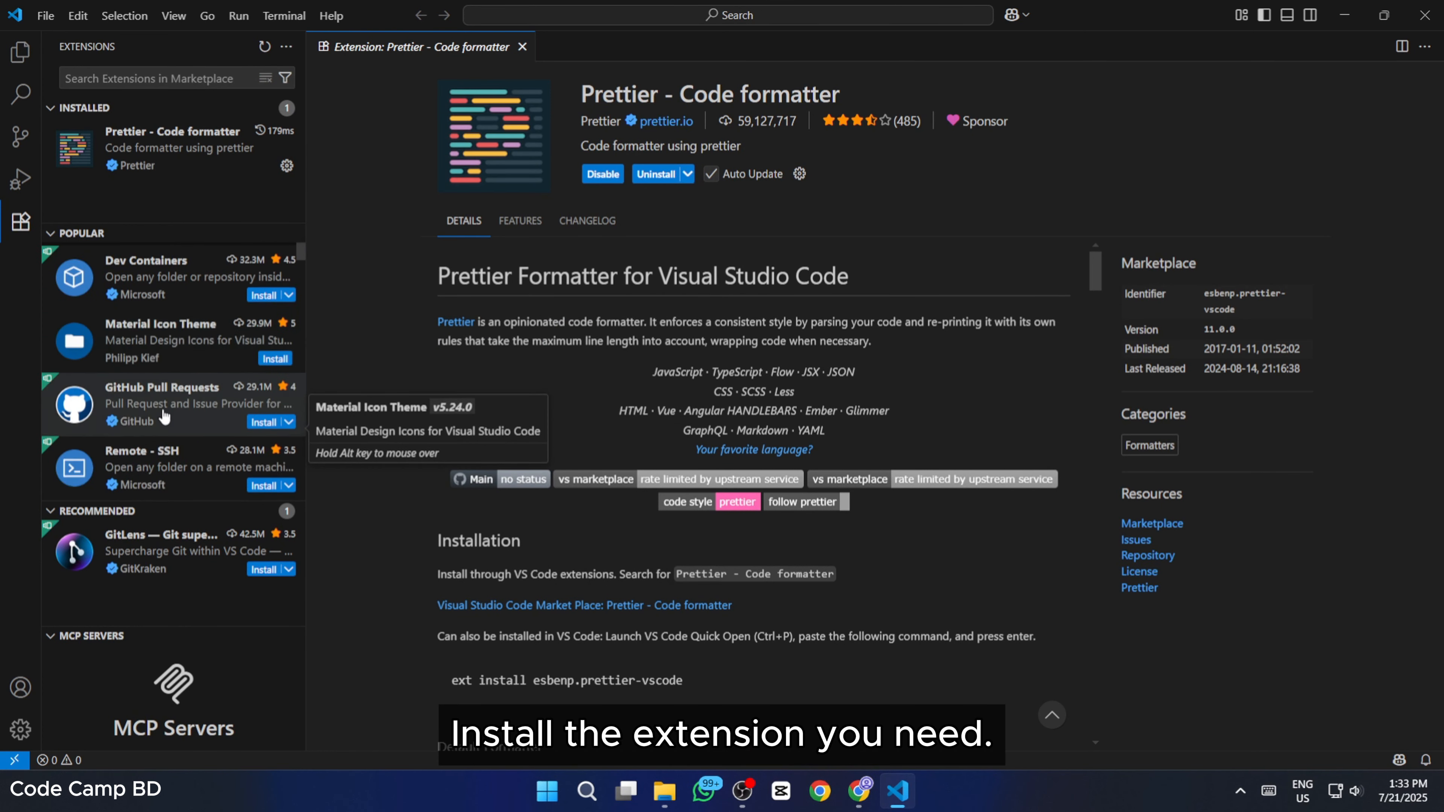
scroll(165, 418, "down", 5)
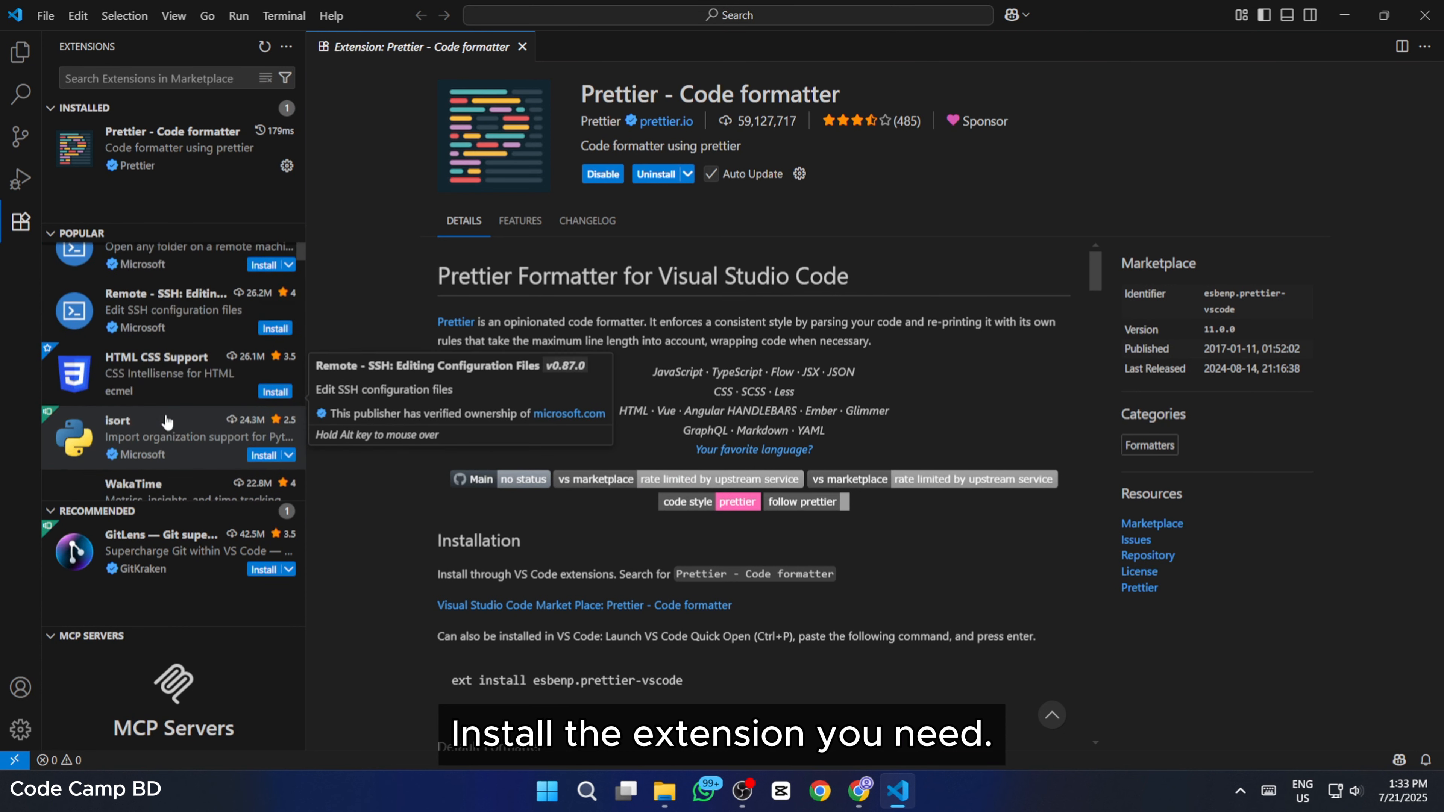
left_click(178, 386)
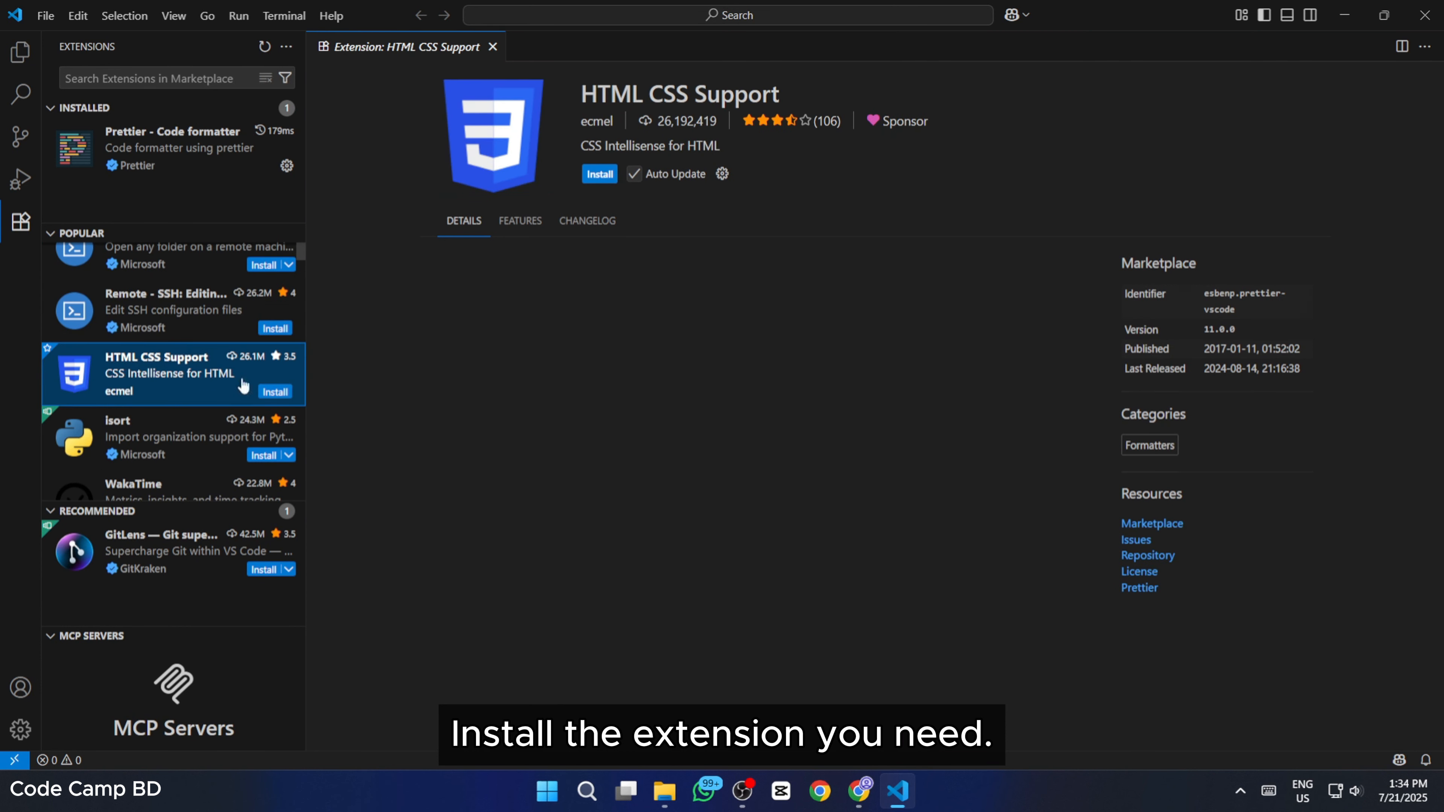
left_click(597, 181)
Install the Auto Rename Tag extension from the popular extensions, trusting its publisher.
scroll(114, 438, "down", 1)
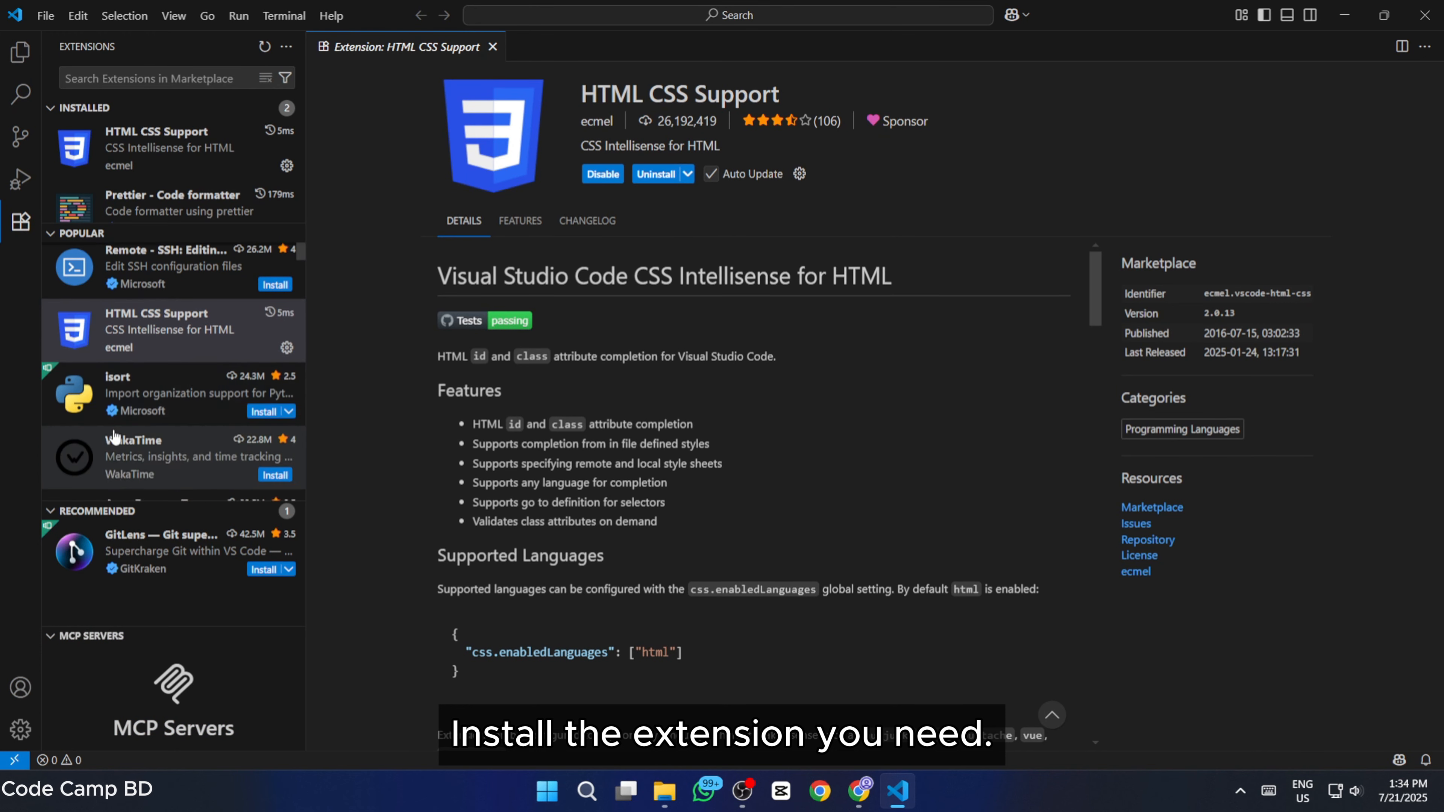
scroll(113, 438, "down", 3)
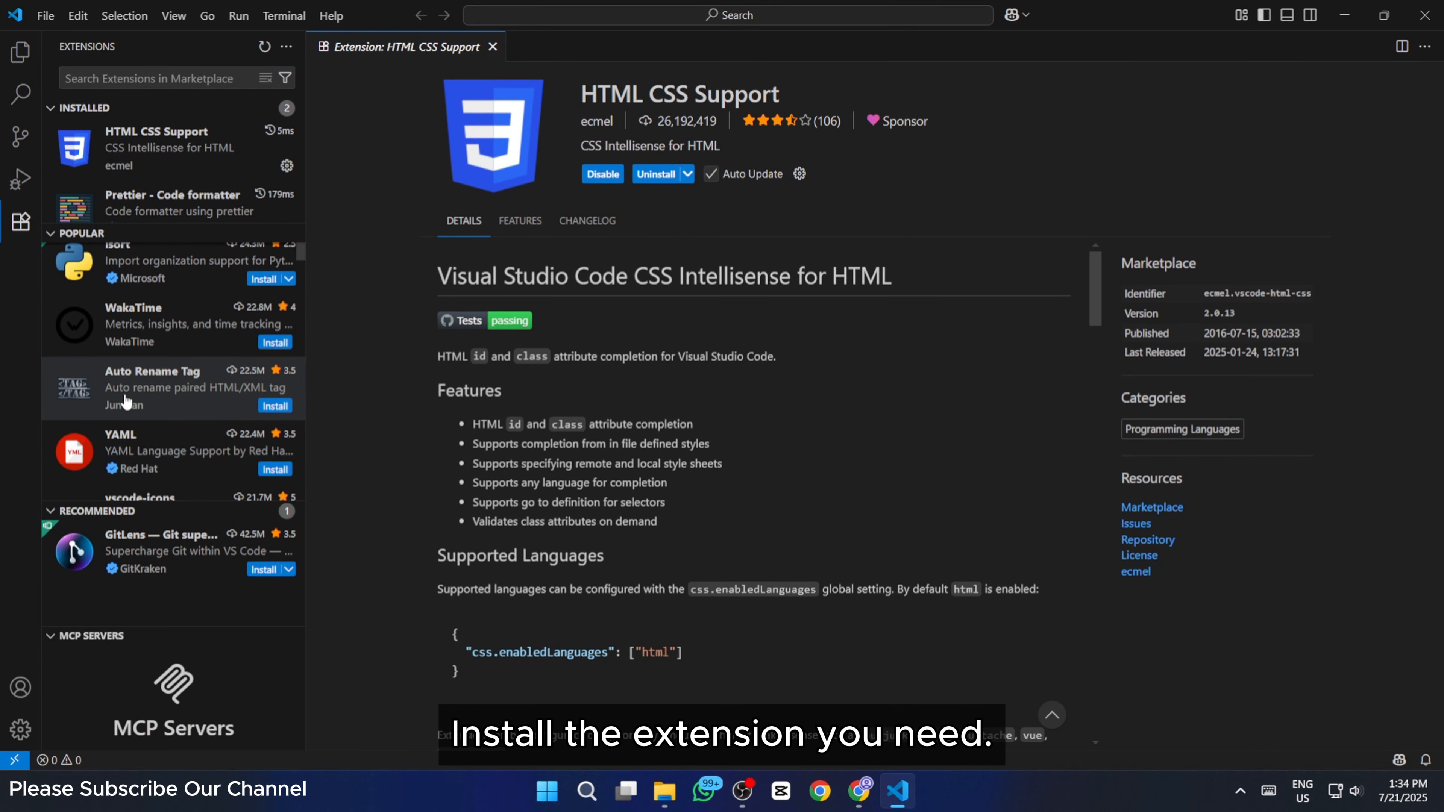
left_click(153, 397)
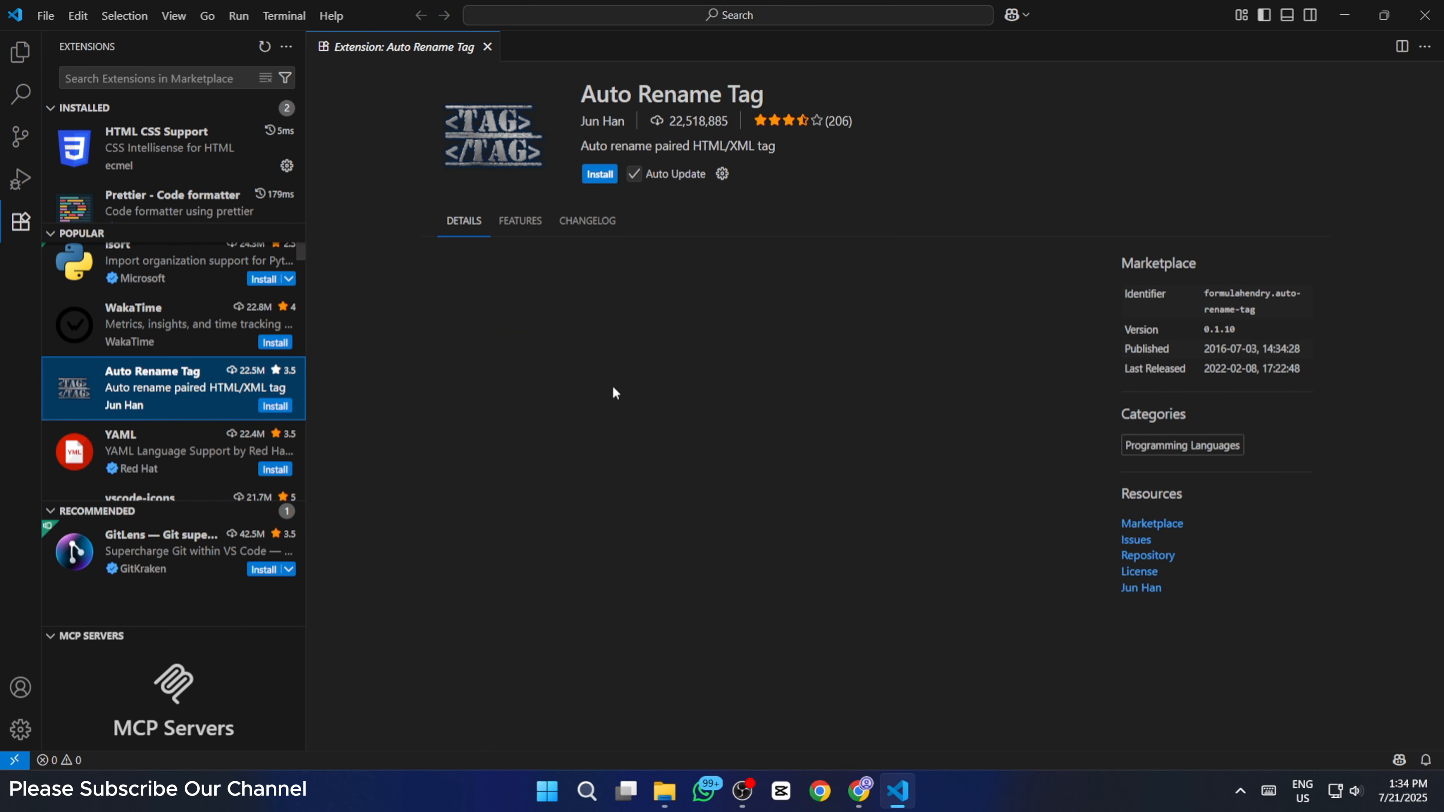
left_click(599, 175)
left_click(715, 498)
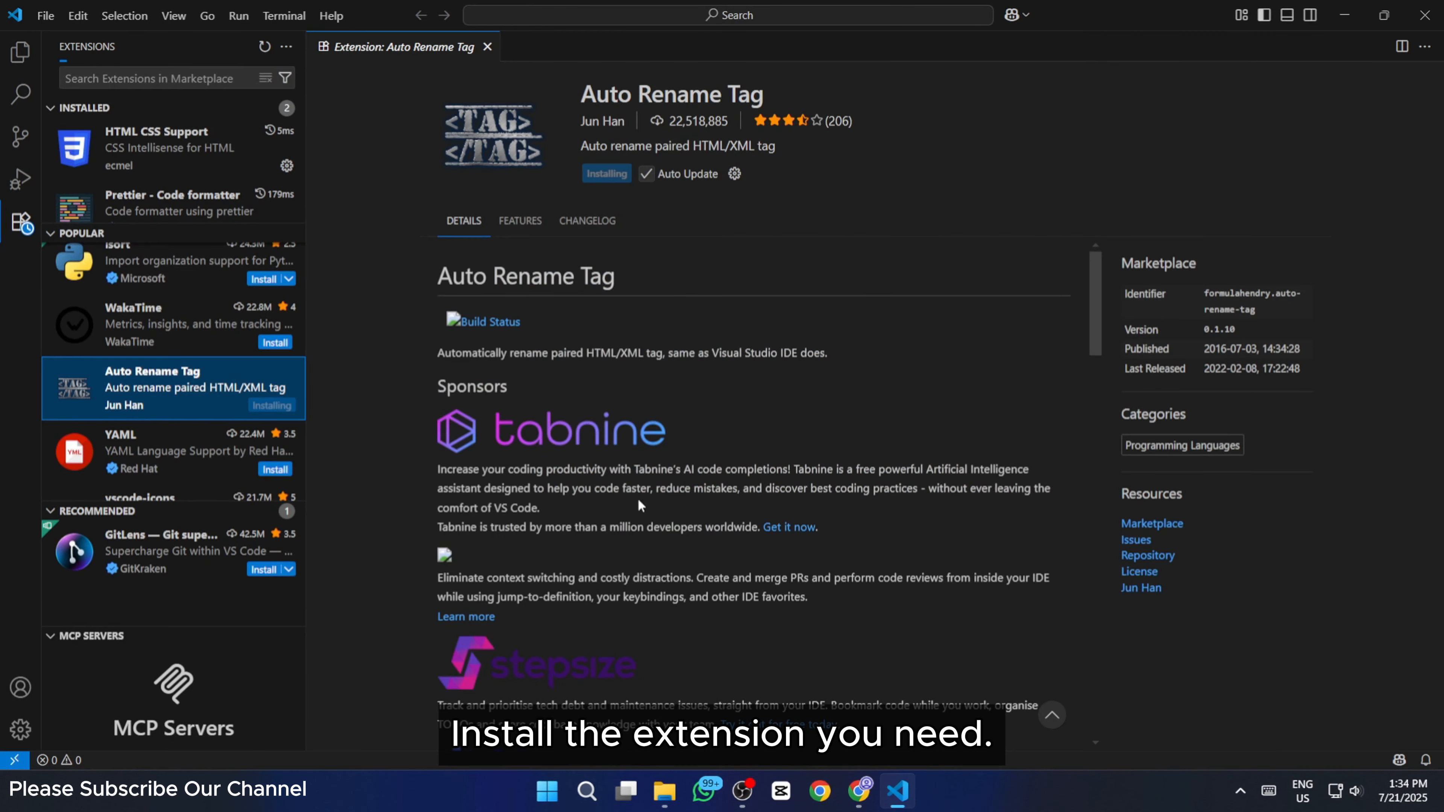
Install the JavaScript (ES6) code snippets extension from the popular extensions, trusting its publisher.
scroll(147, 431, "down", 4)
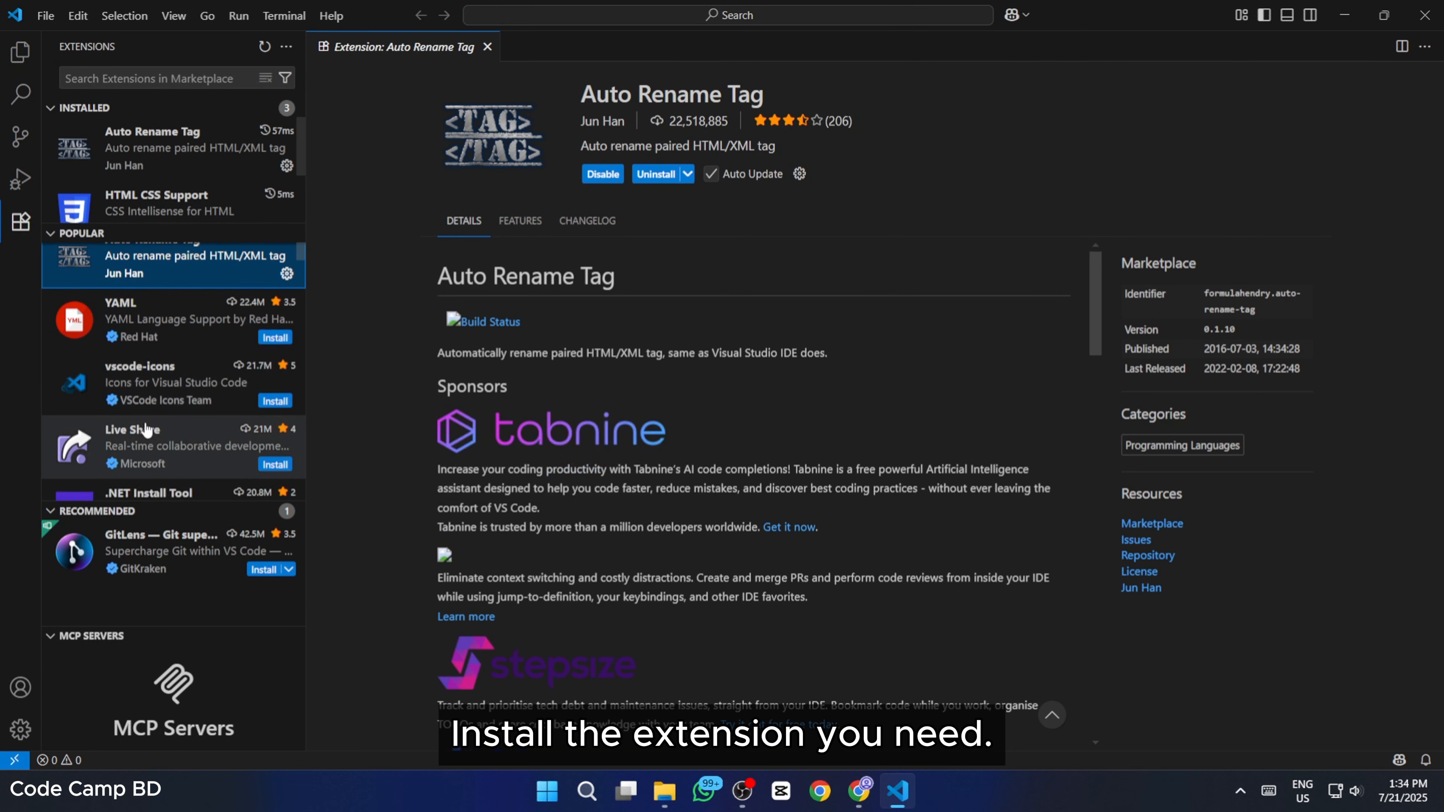
scroll(147, 431, "down", 1)
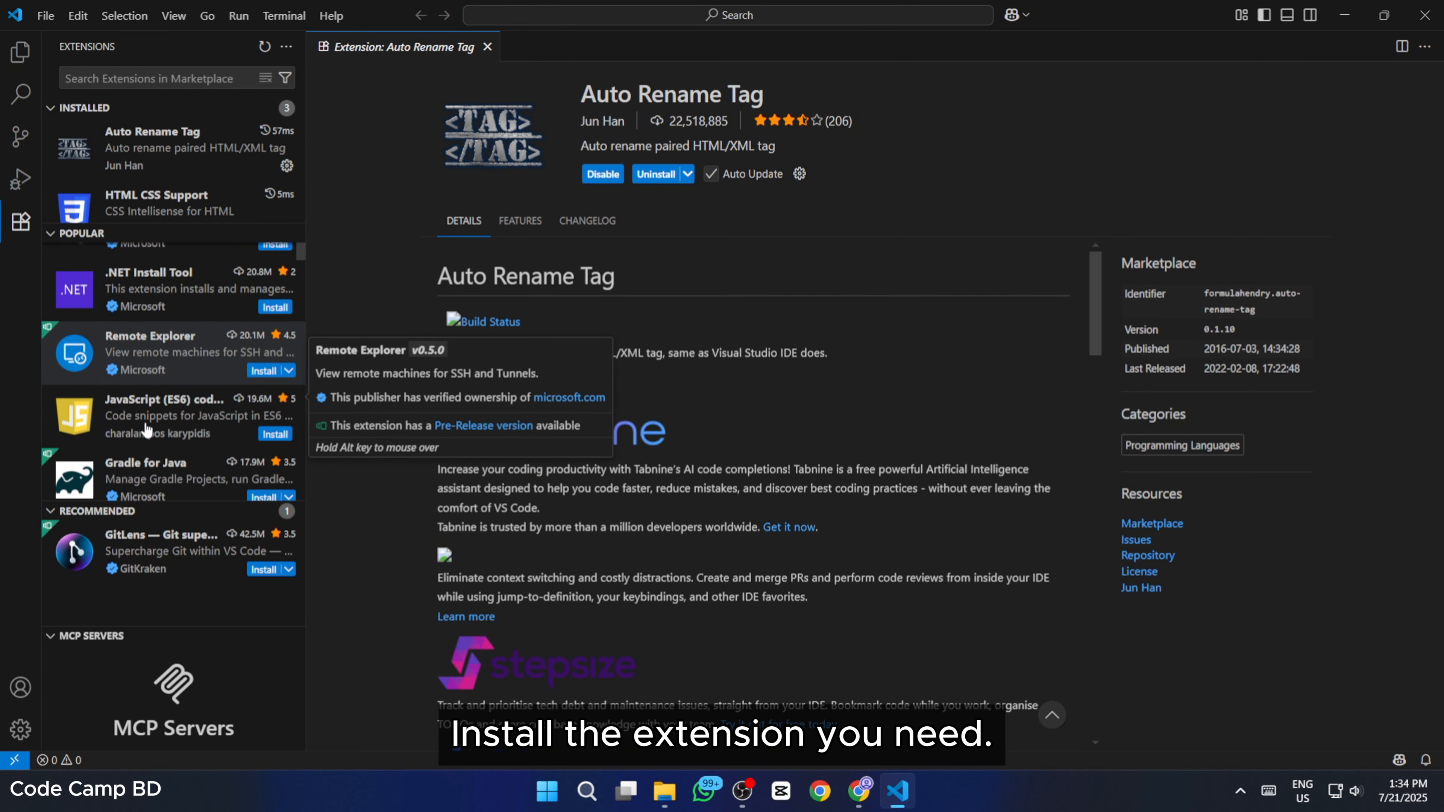
left_click(168, 419)
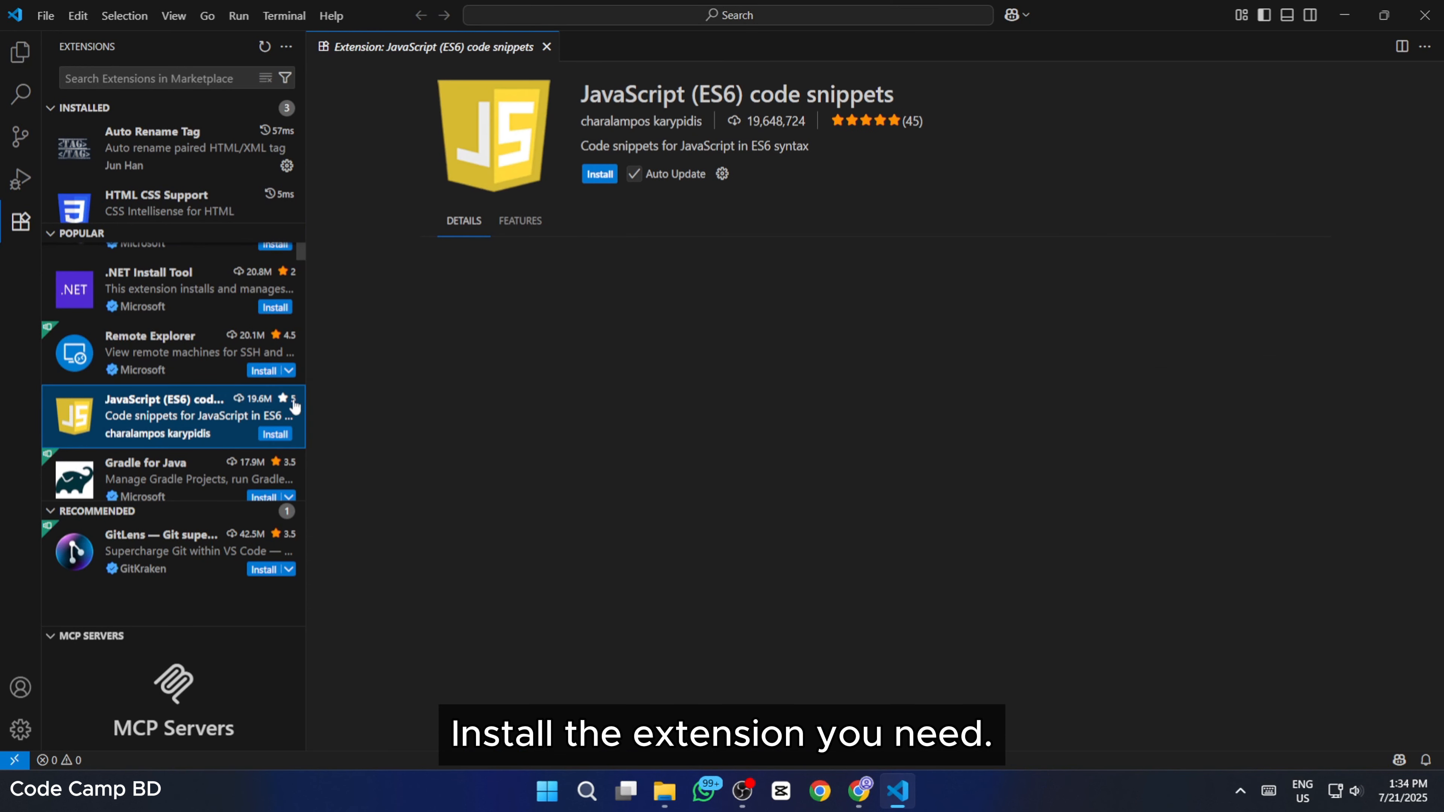
left_click(597, 174)
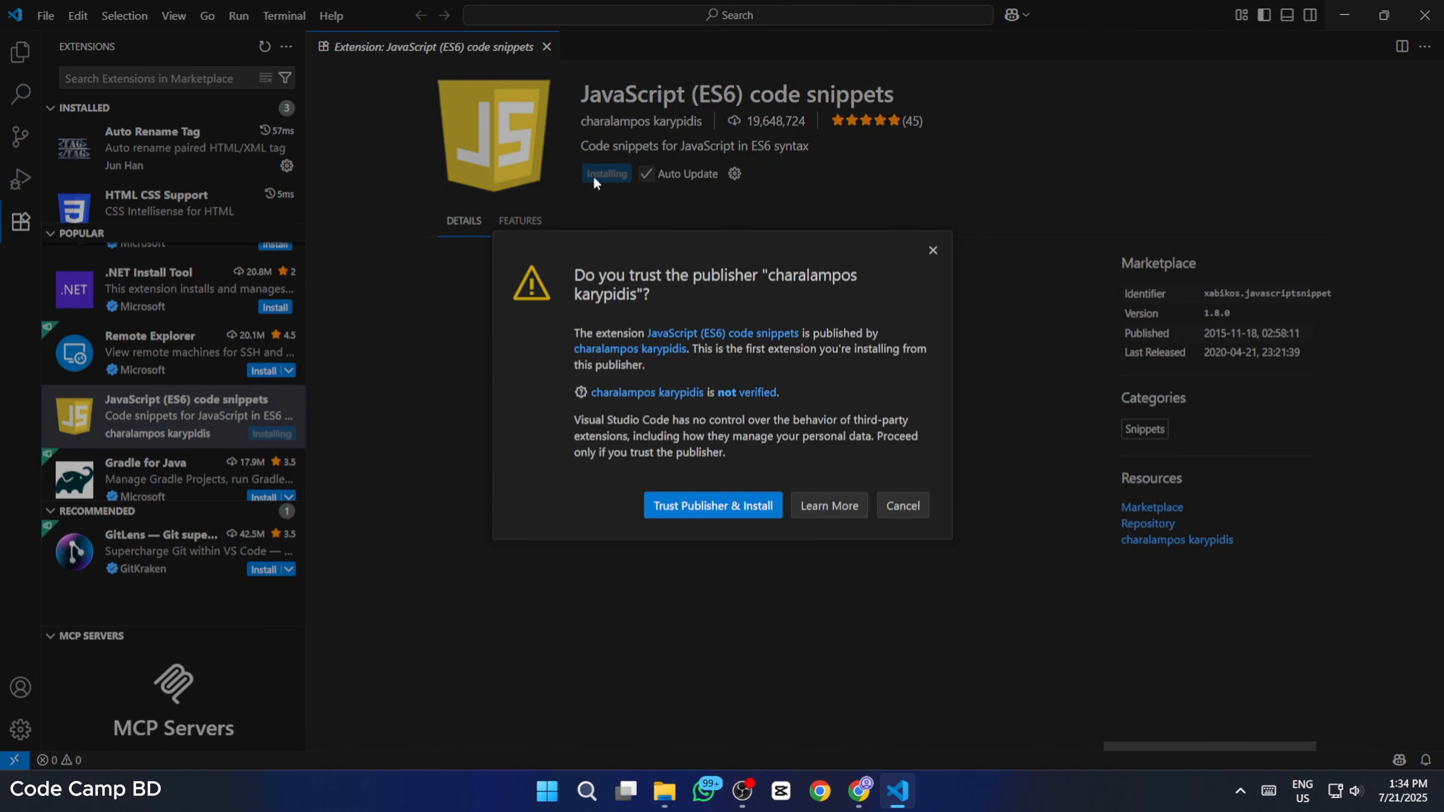
left_click(687, 515)
Find the Auto Close Tag extension among the popular extensions and install it.
scroll(140, 452, "down", 1)
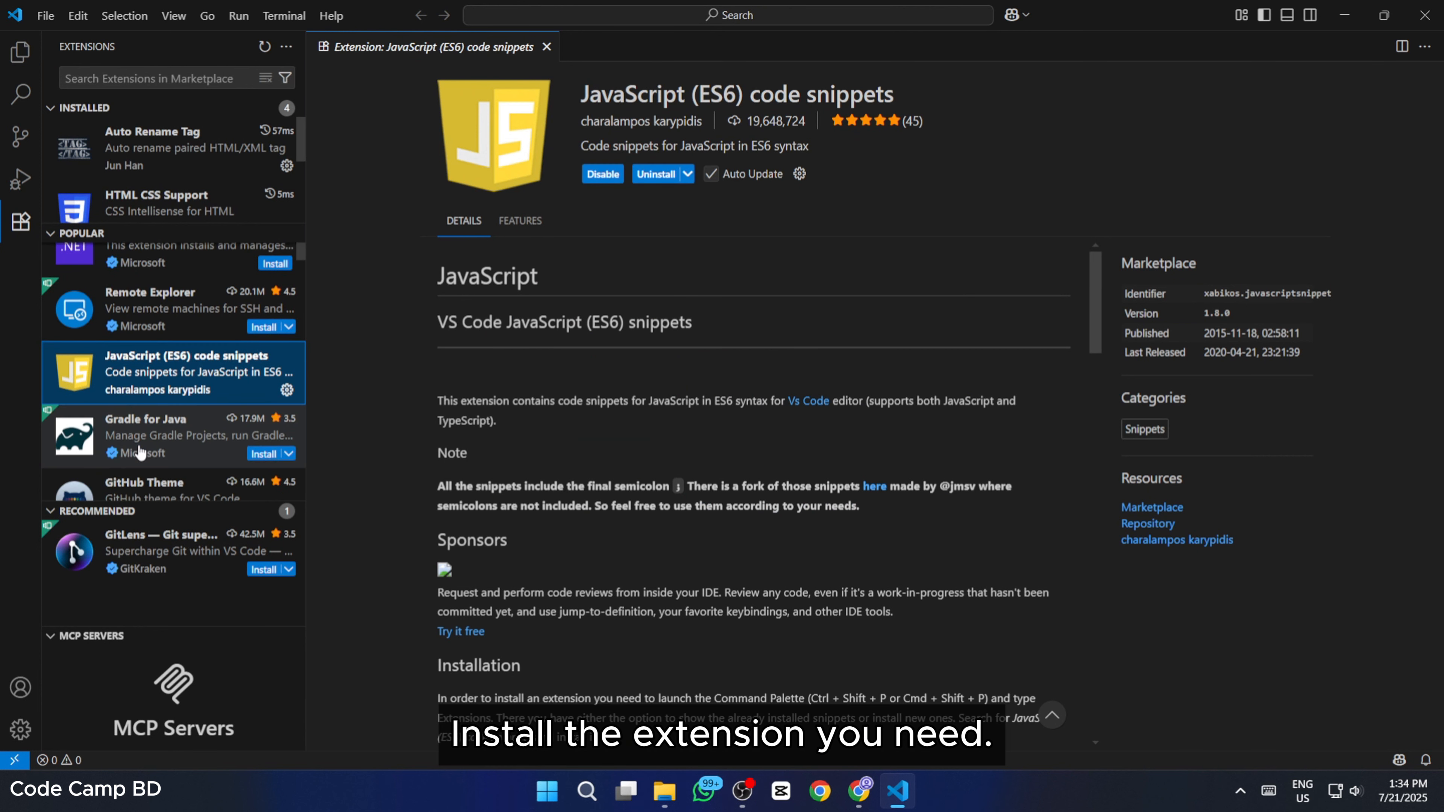
scroll(141, 453, "down", 2)
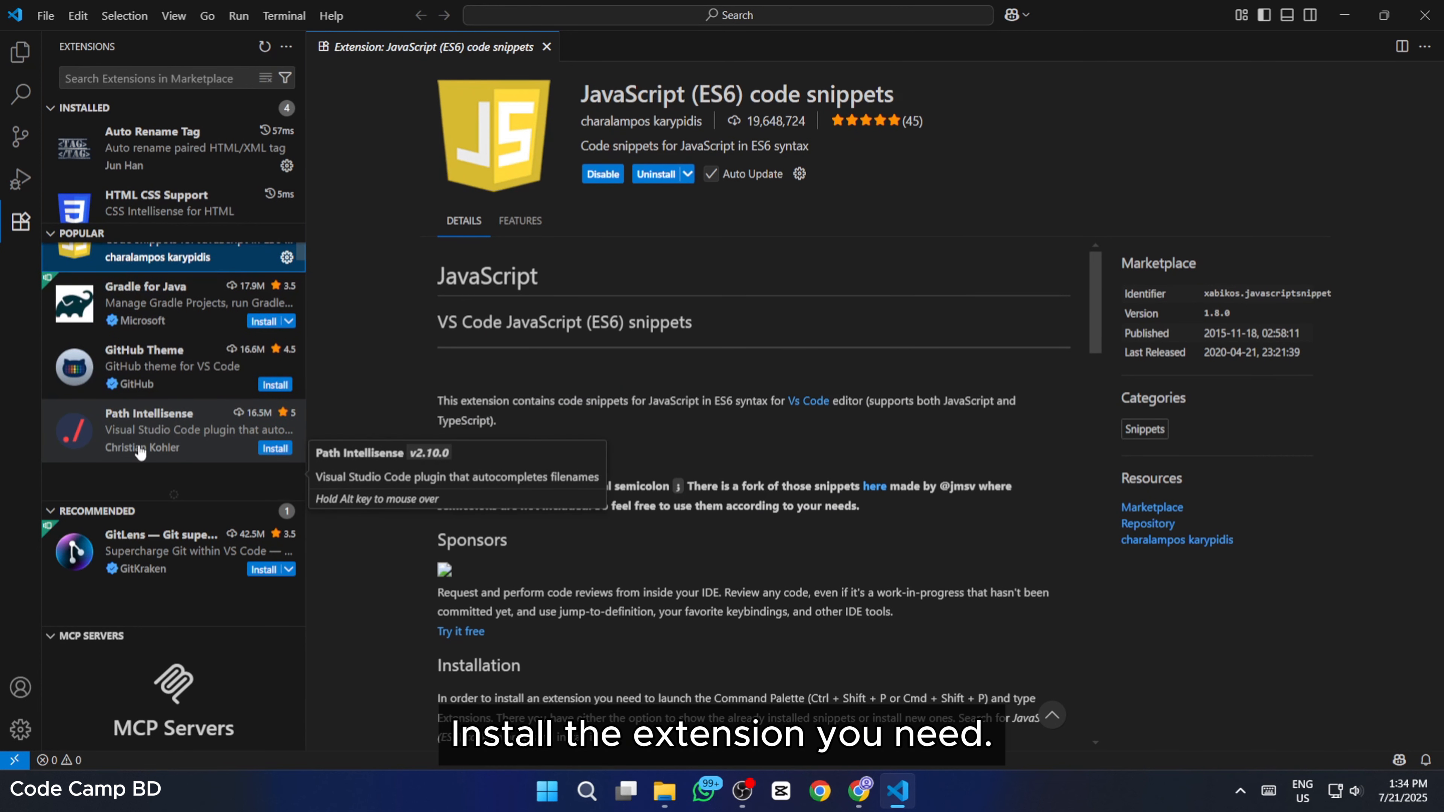
scroll(140, 452, "down", 2)
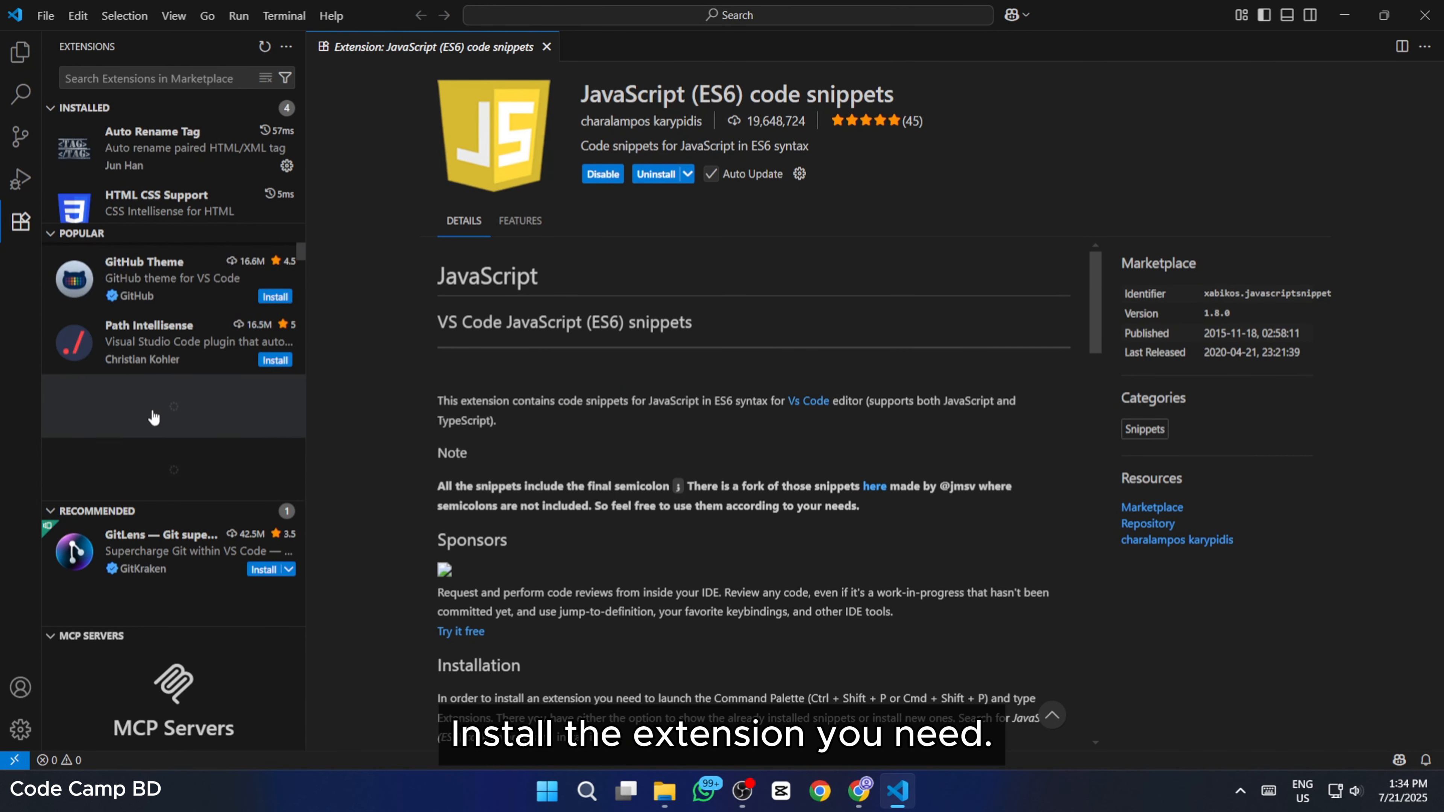
scroll(154, 417, "down", 3)
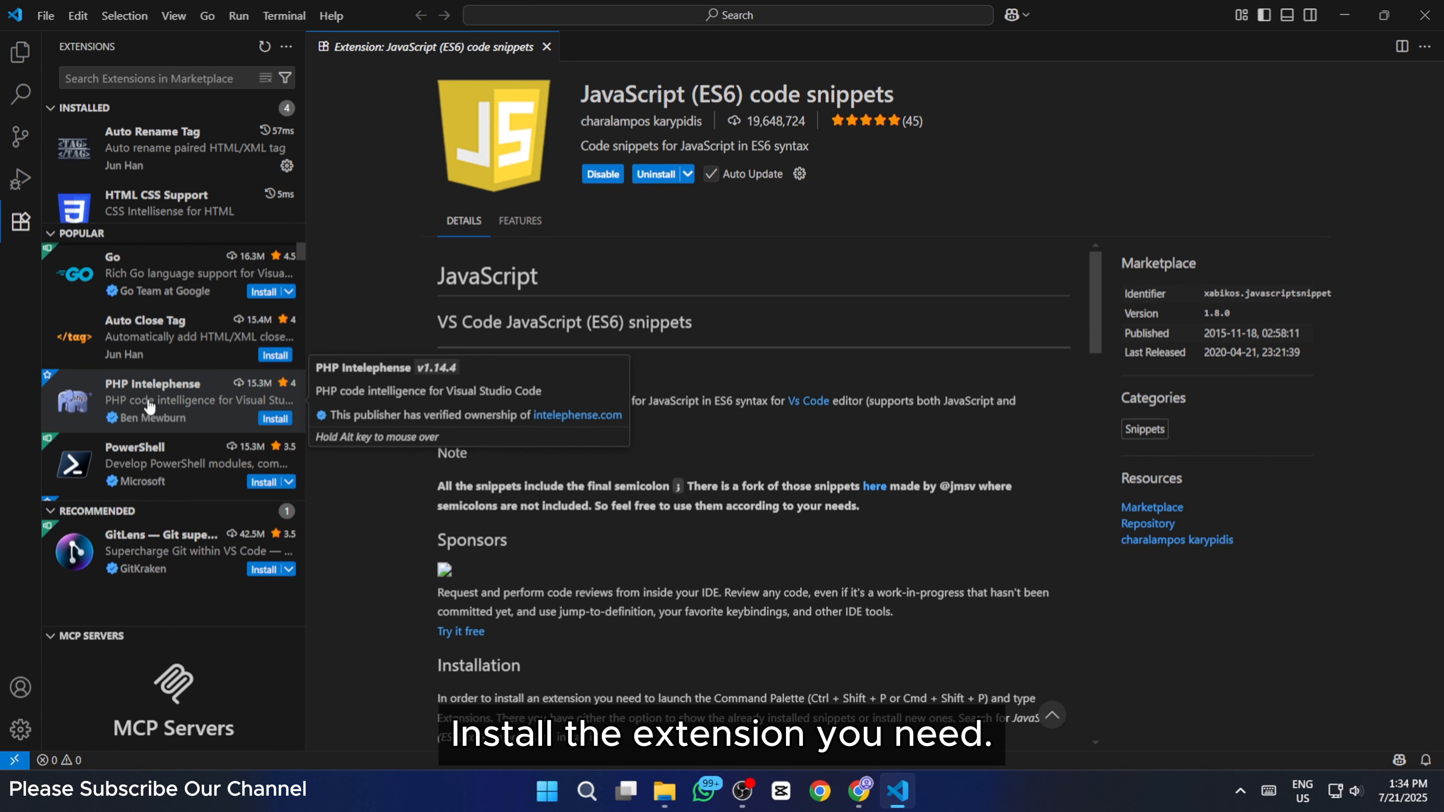
scroll(149, 405, "down", 1)
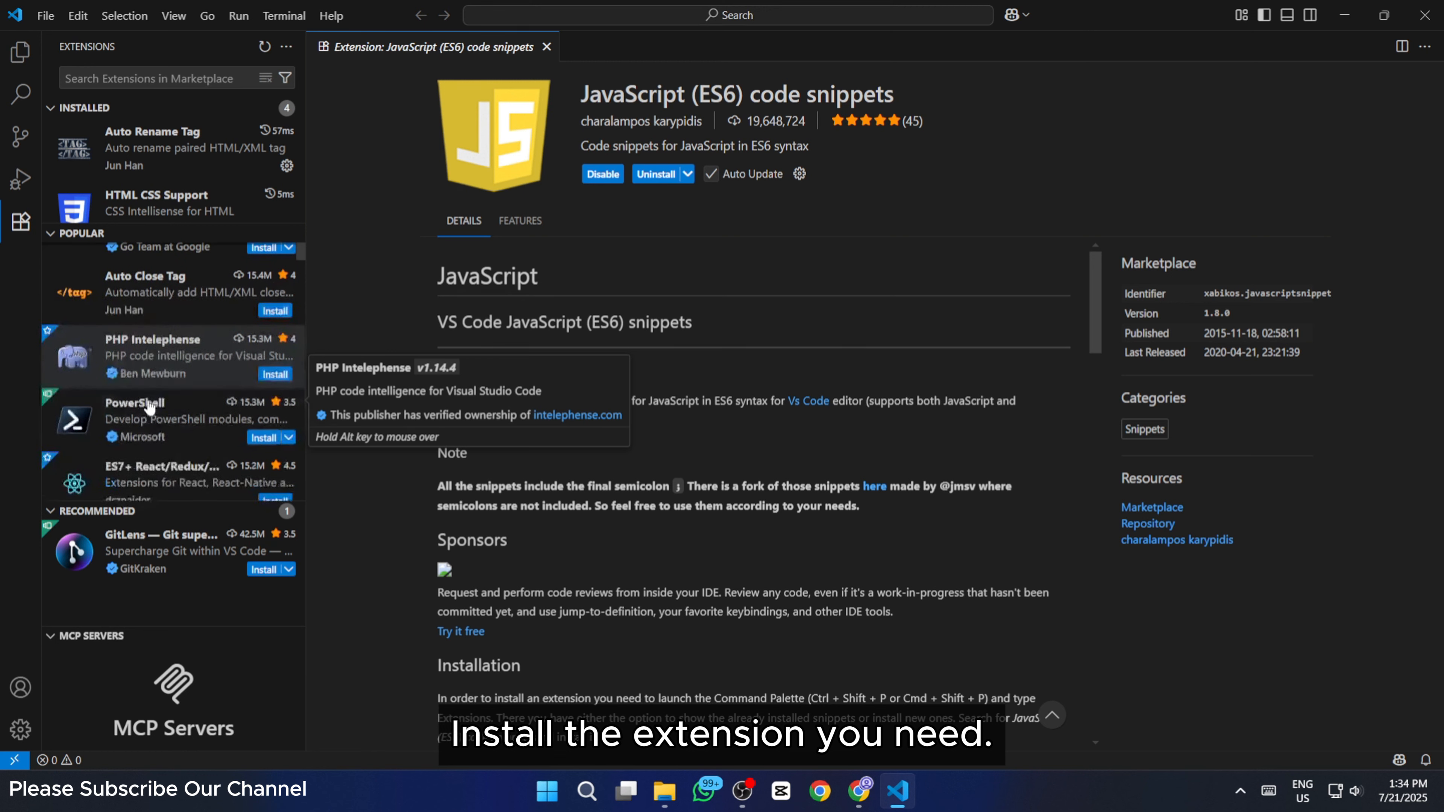
left_click(119, 279)
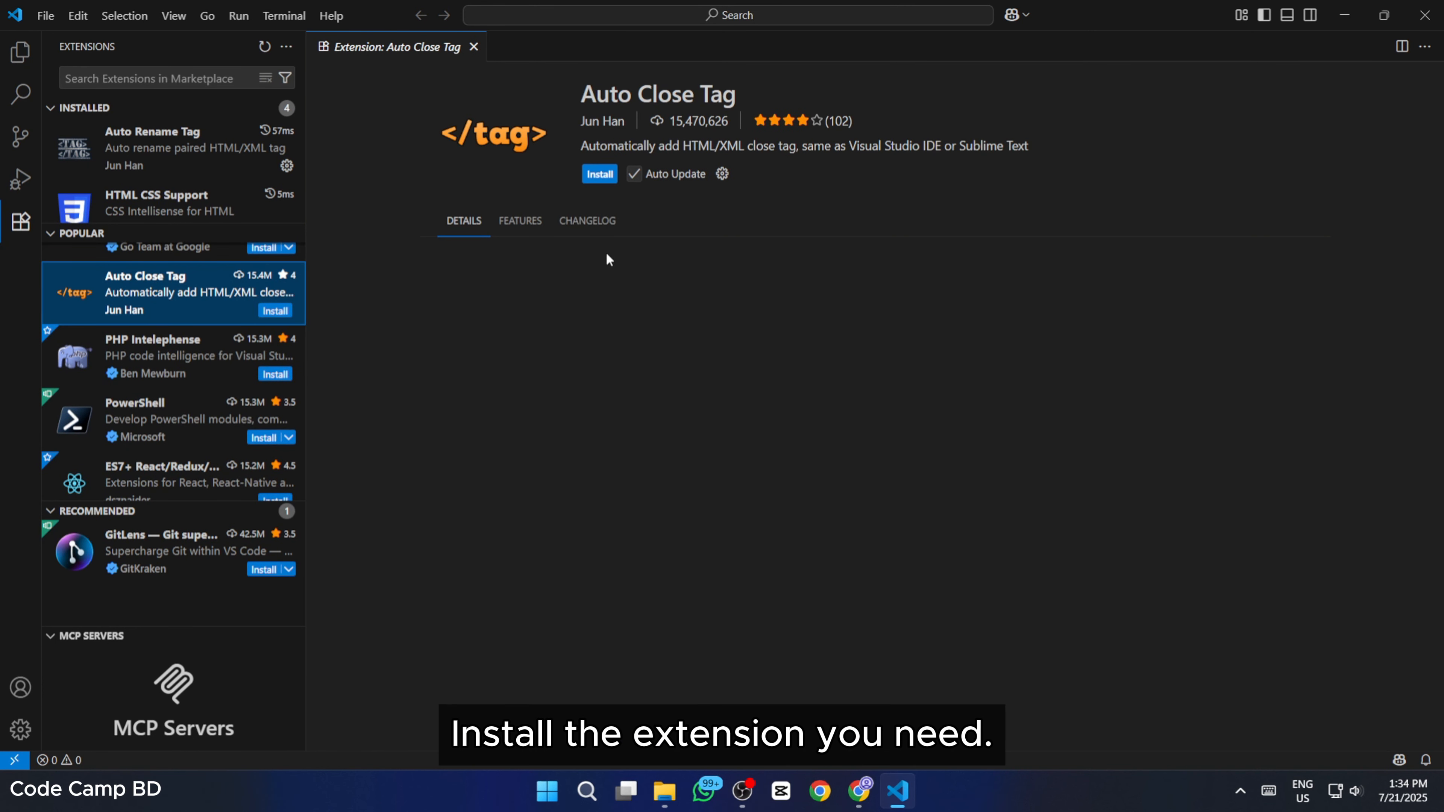
left_click(598, 175)
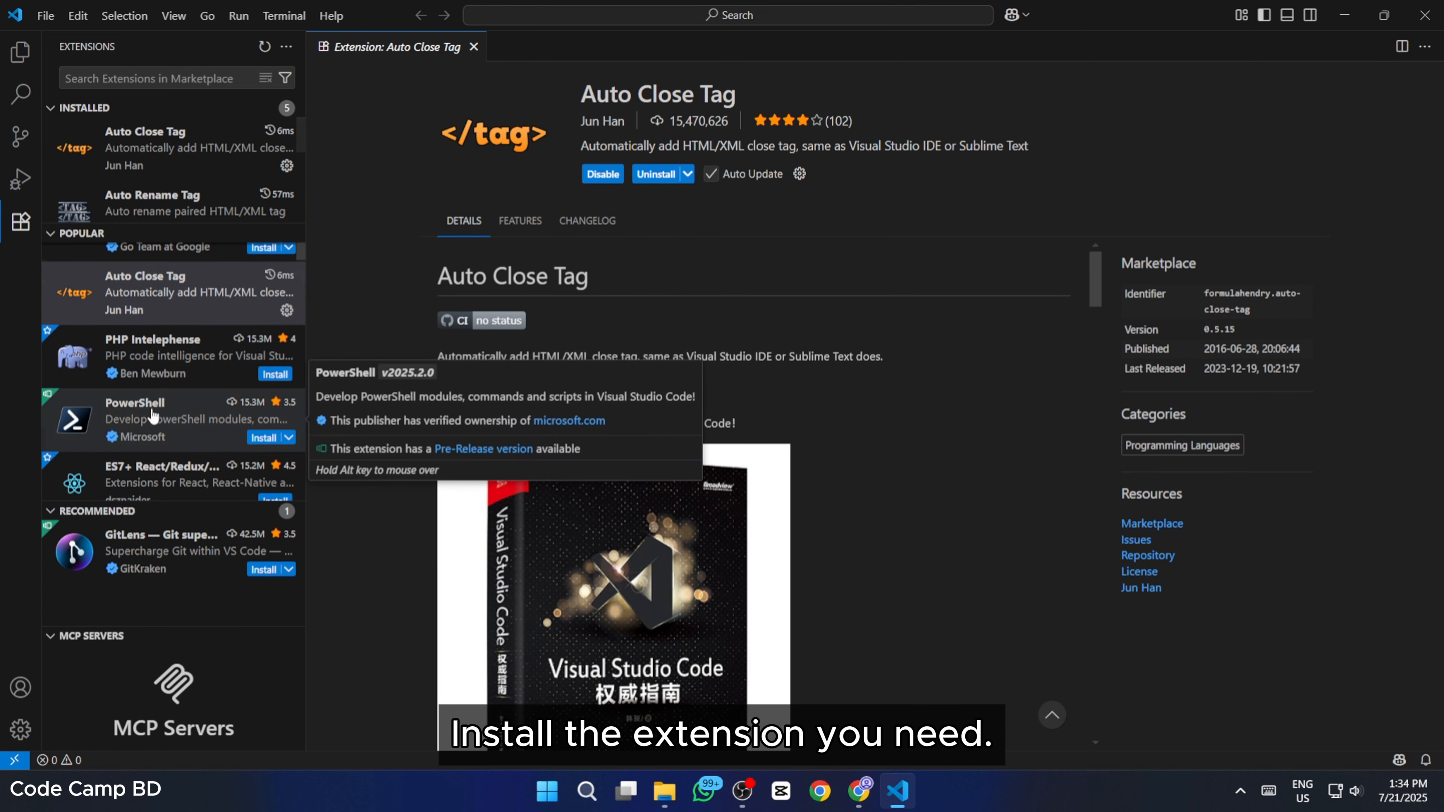
Install the PHP Debug extension by Xdebug from the popular extensions, trusting its publisher.
scroll(152, 417, "down", 3)
scroll(153, 417, "down", 6)
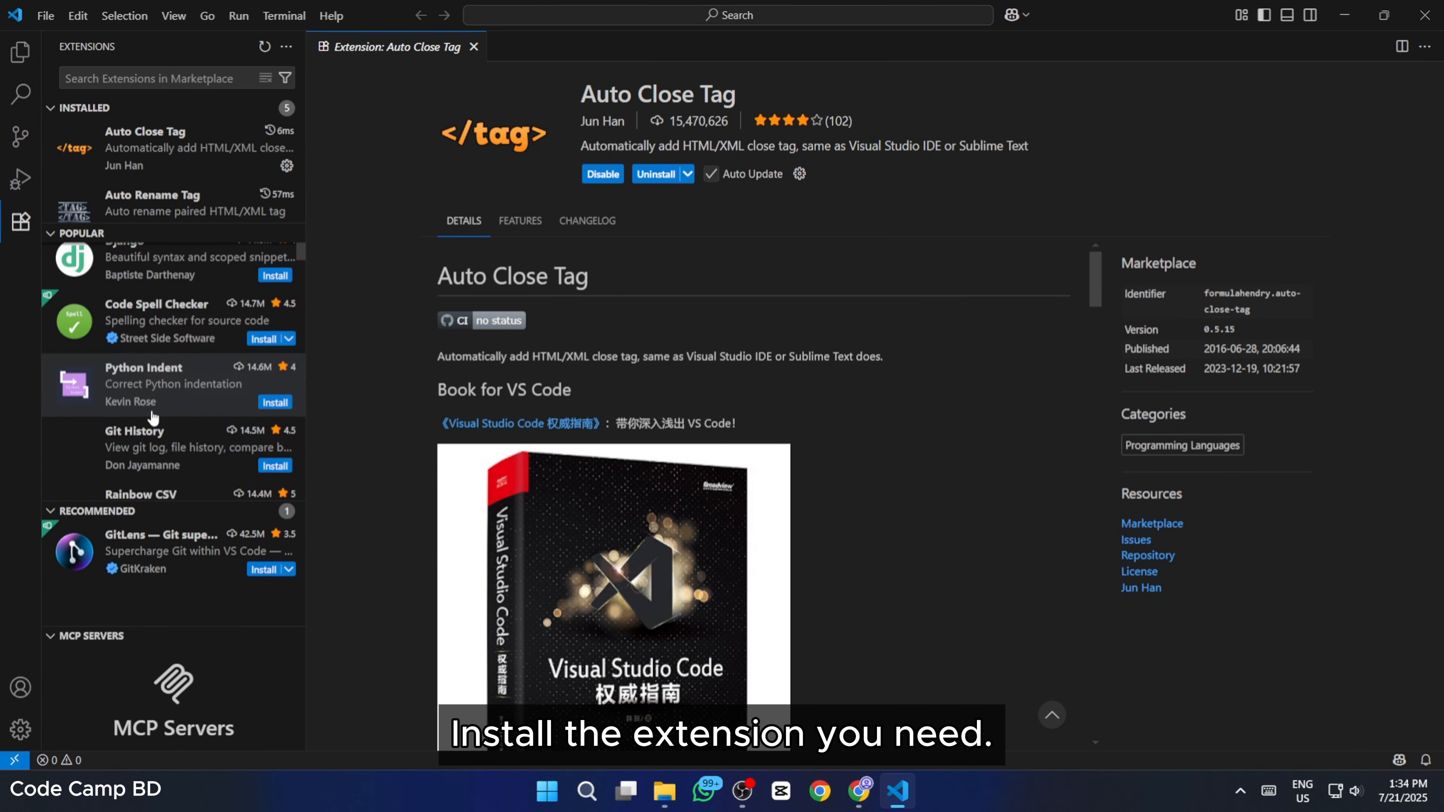
scroll(152, 417, "down", 1)
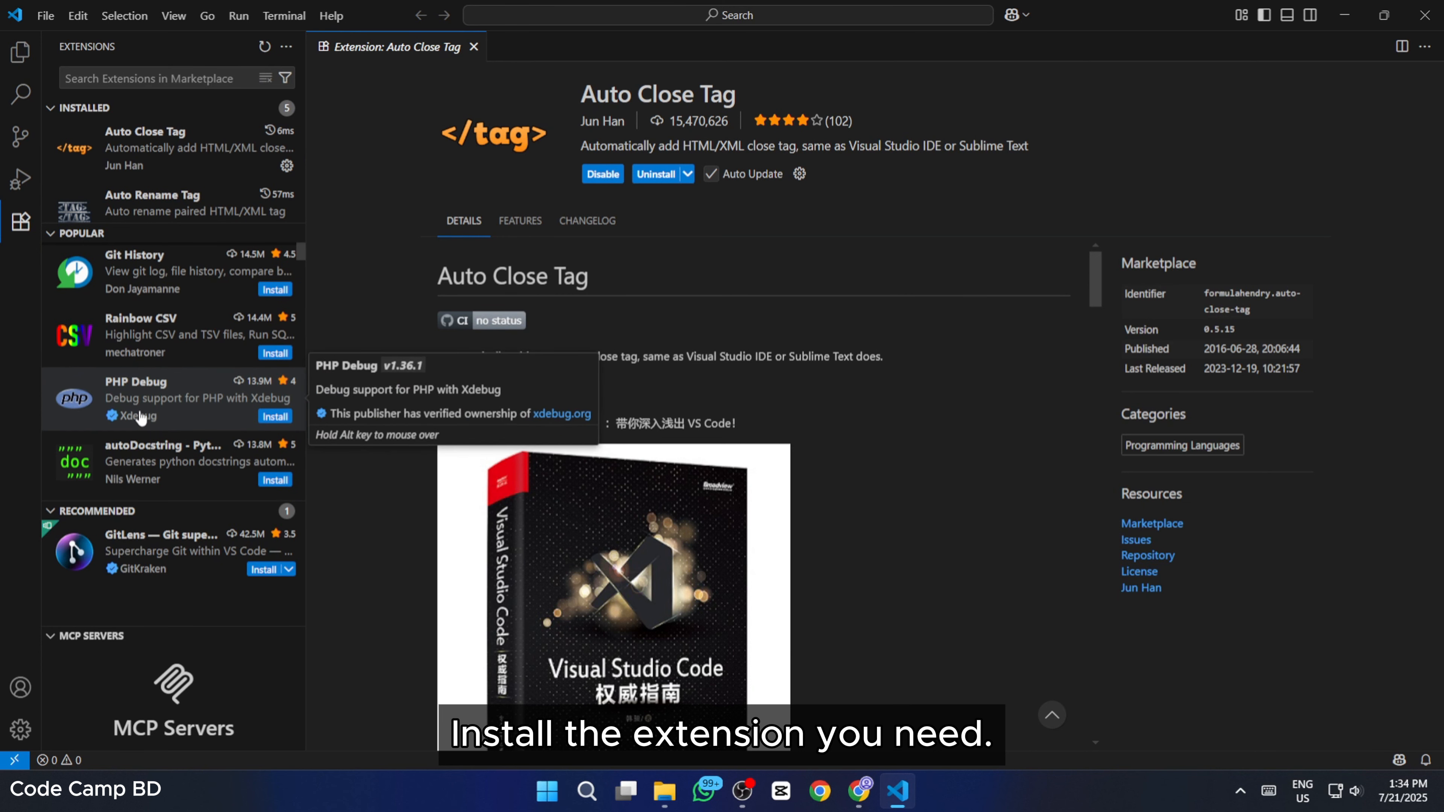
left_click(161, 413)
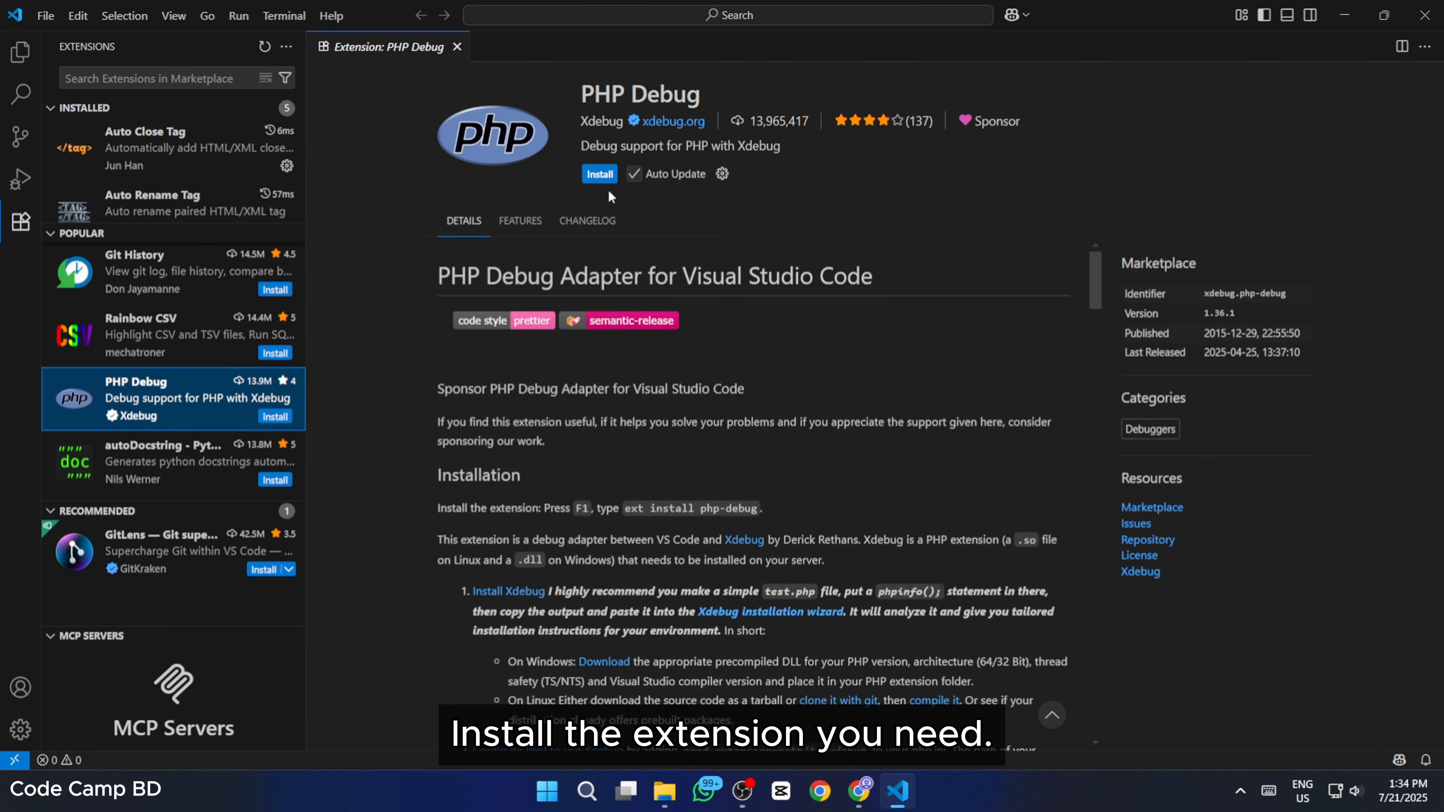
left_click(599, 174)
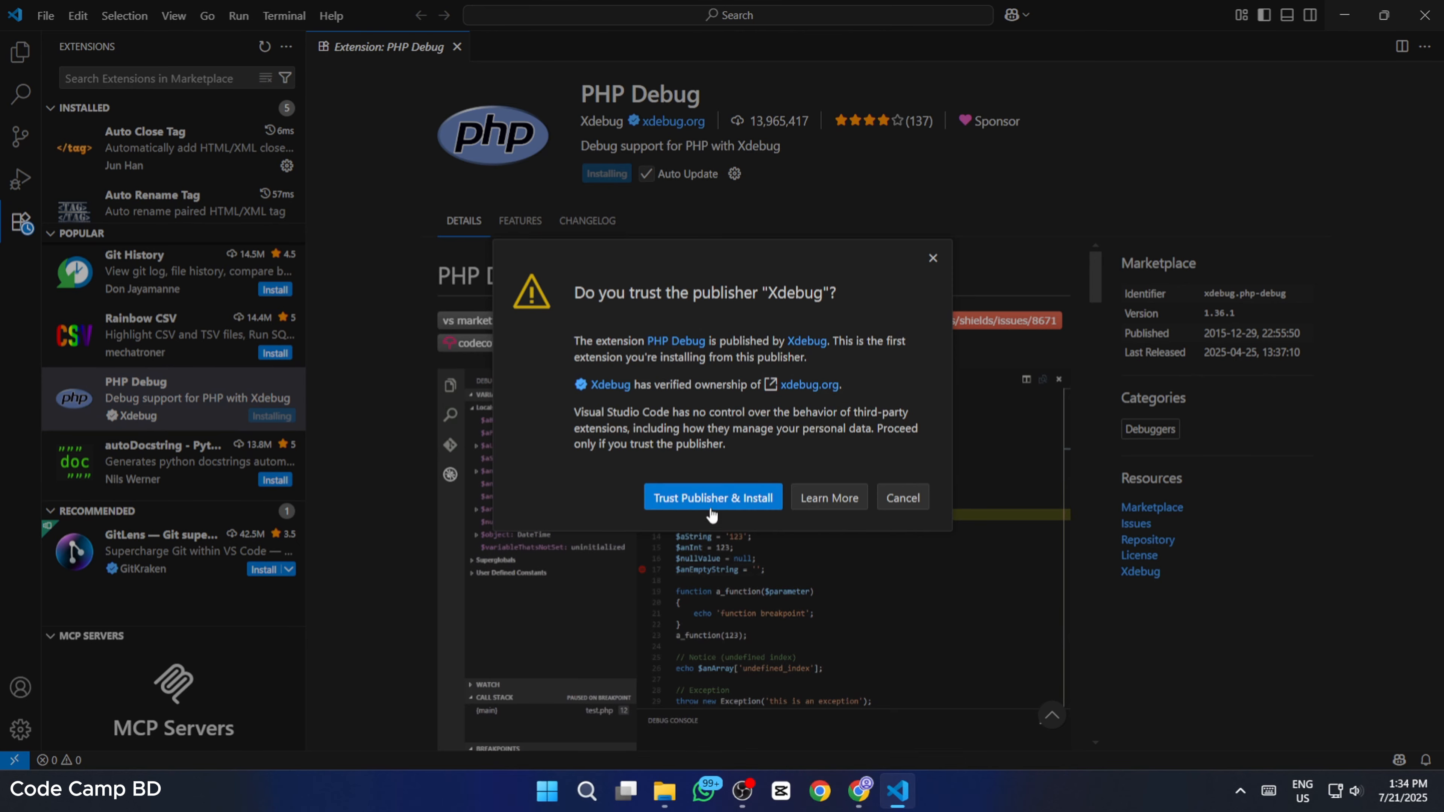
left_click(713, 498)
scroll(116, 461, "down", 3)
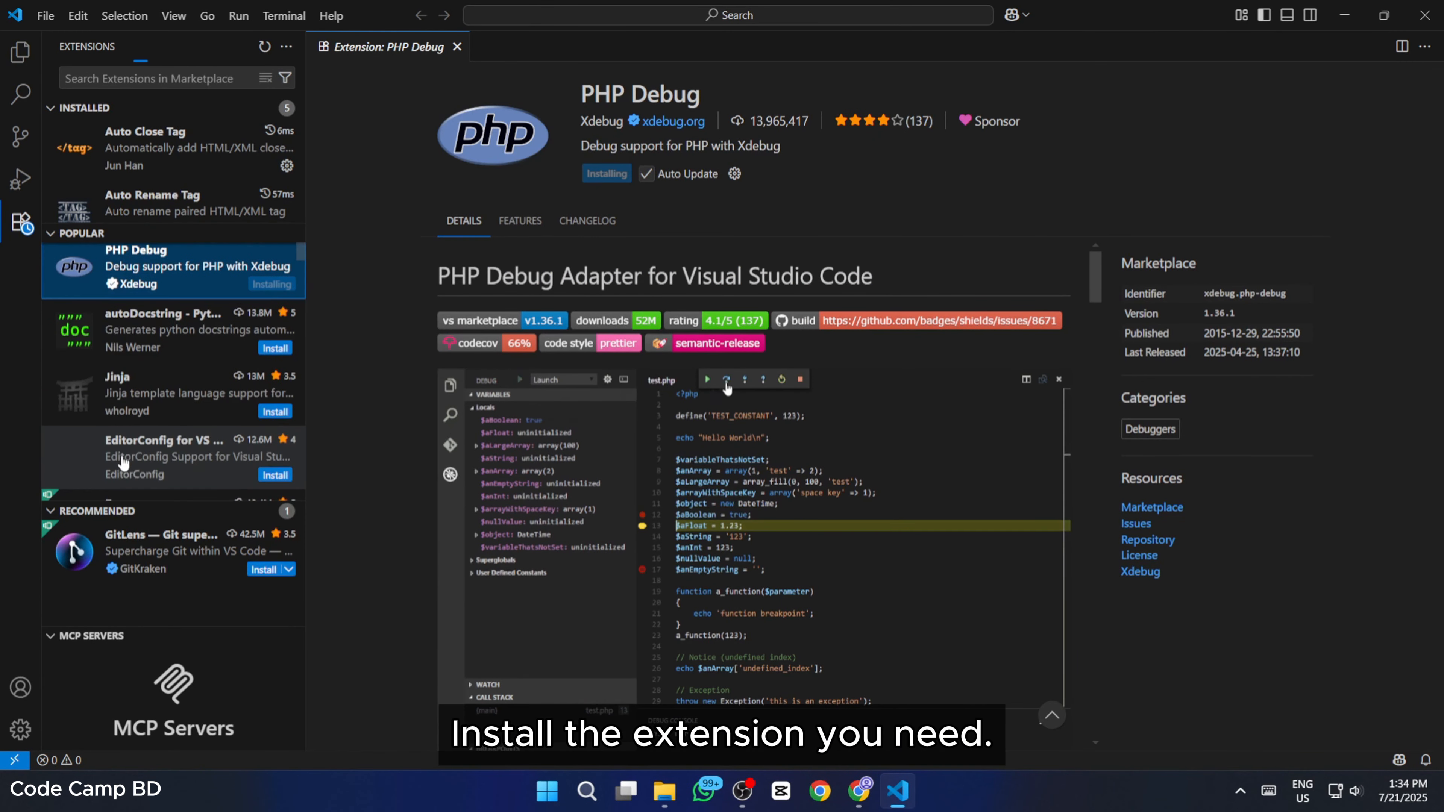
scroll(125, 462, "down", 5)
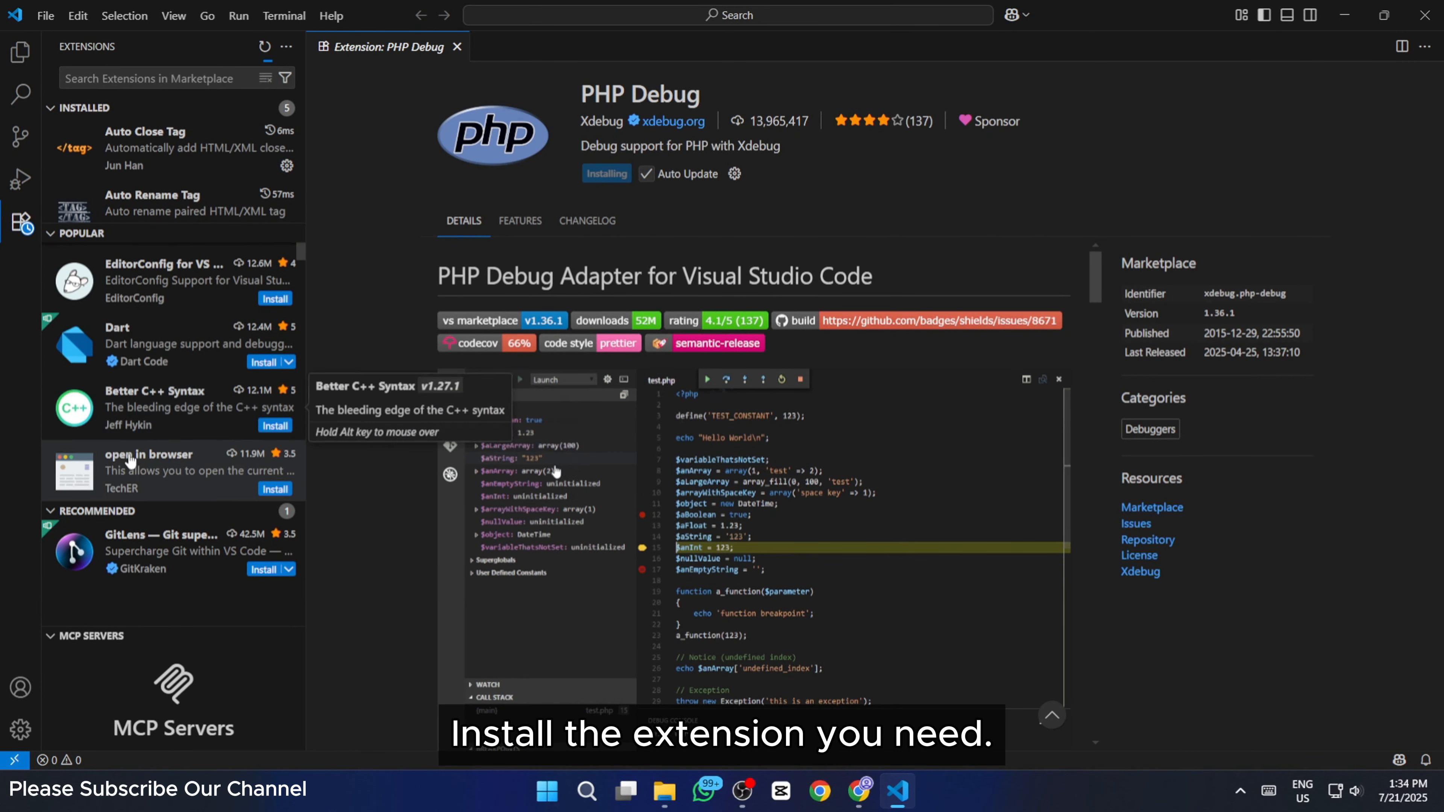
Find HTML Snippets among the popular extensions and install it anyway despite its deprecation.
scroll(130, 459, "down", 7)
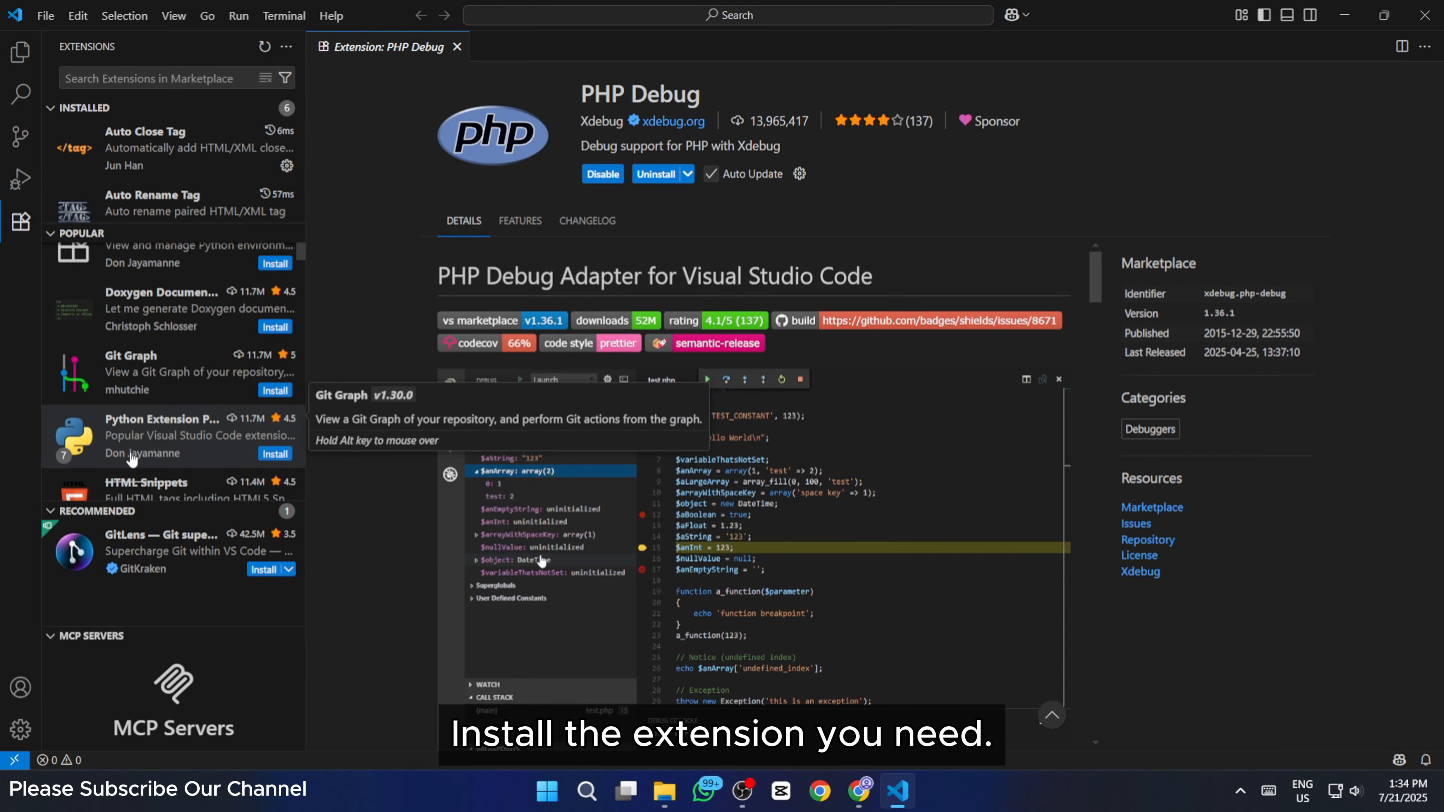
scroll(131, 459, "down", 2)
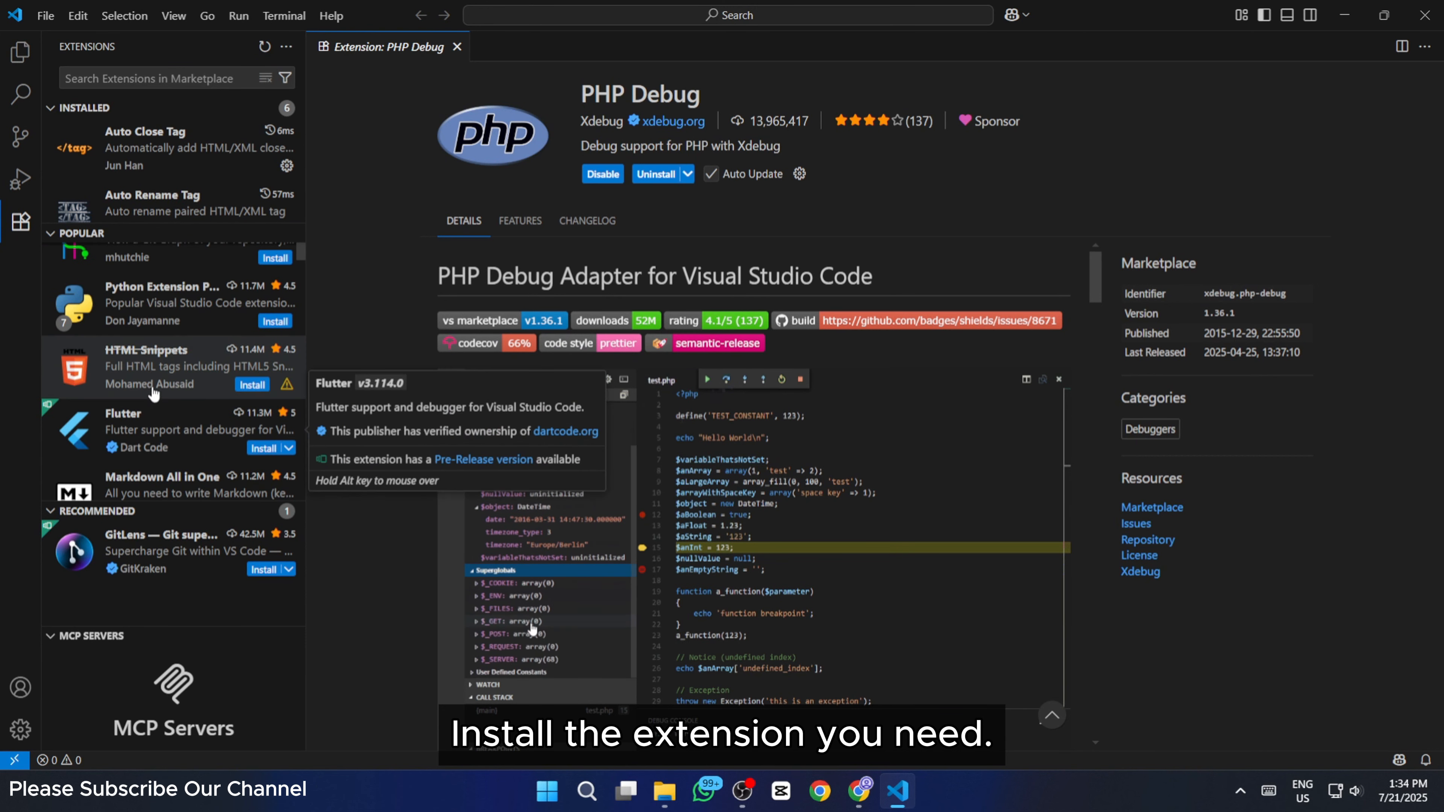
left_click(151, 370)
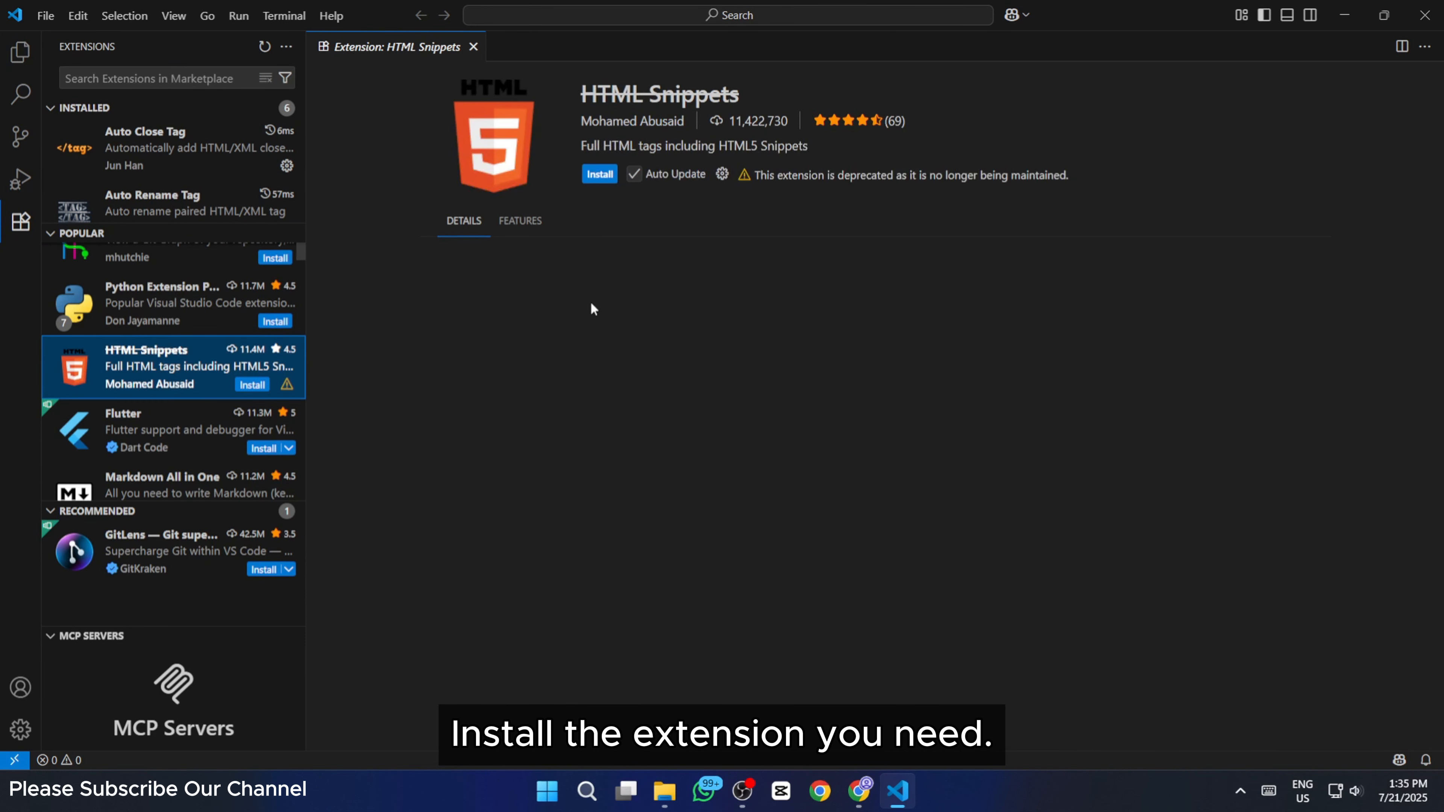
left_click(598, 176)
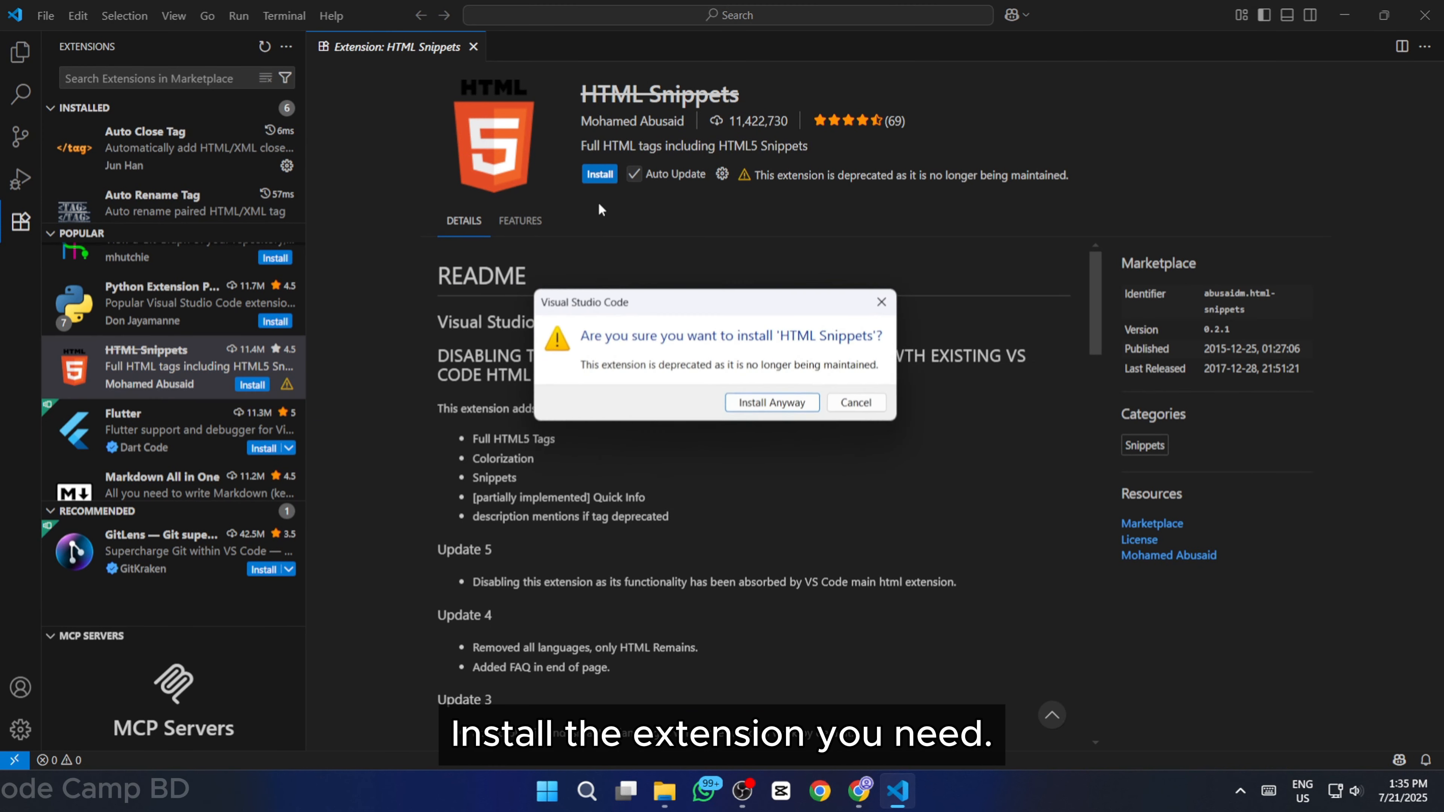
left_click(763, 404)
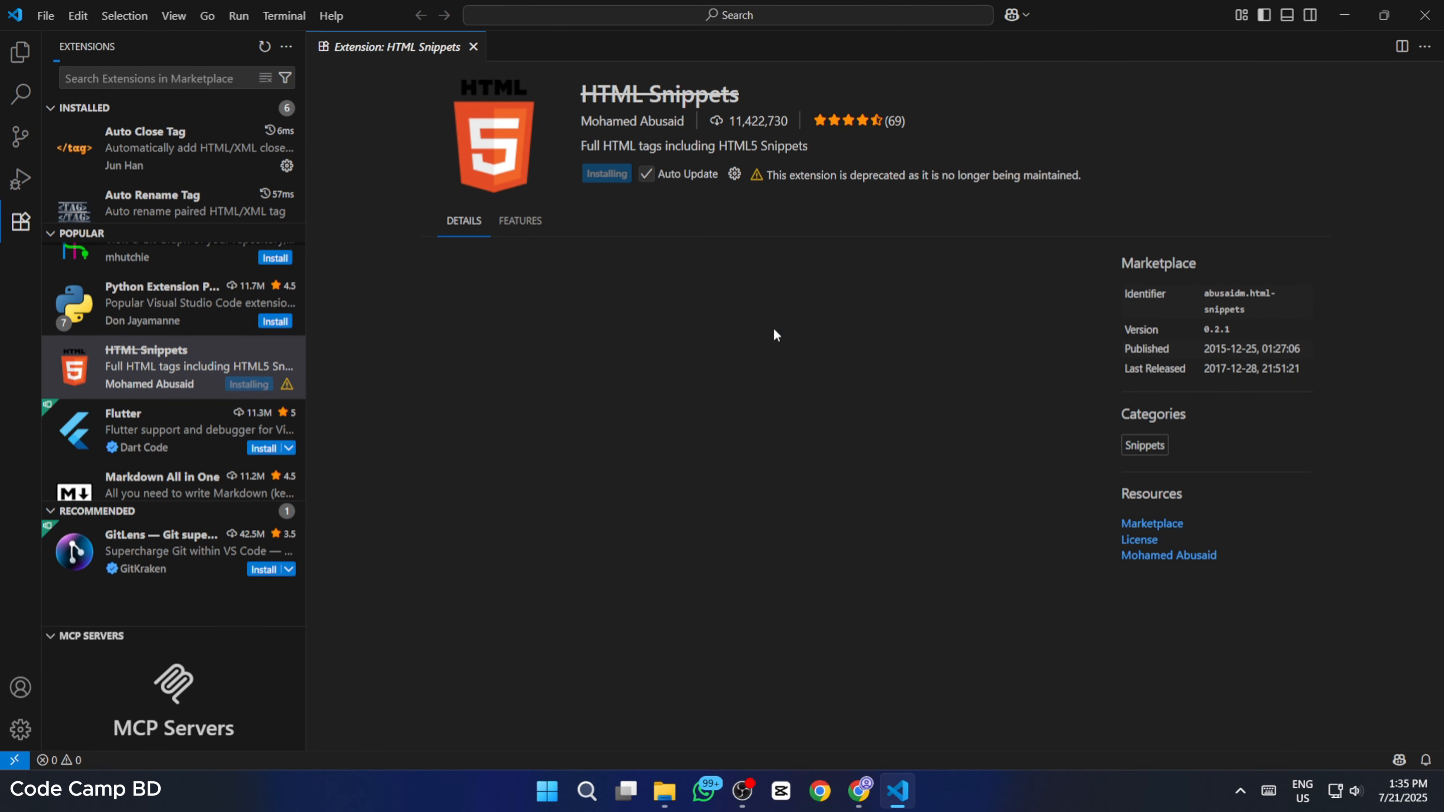
Look further through the popular extensions and dismiss the deprecated extensions notice.
scroll(205, 450, "down", 6)
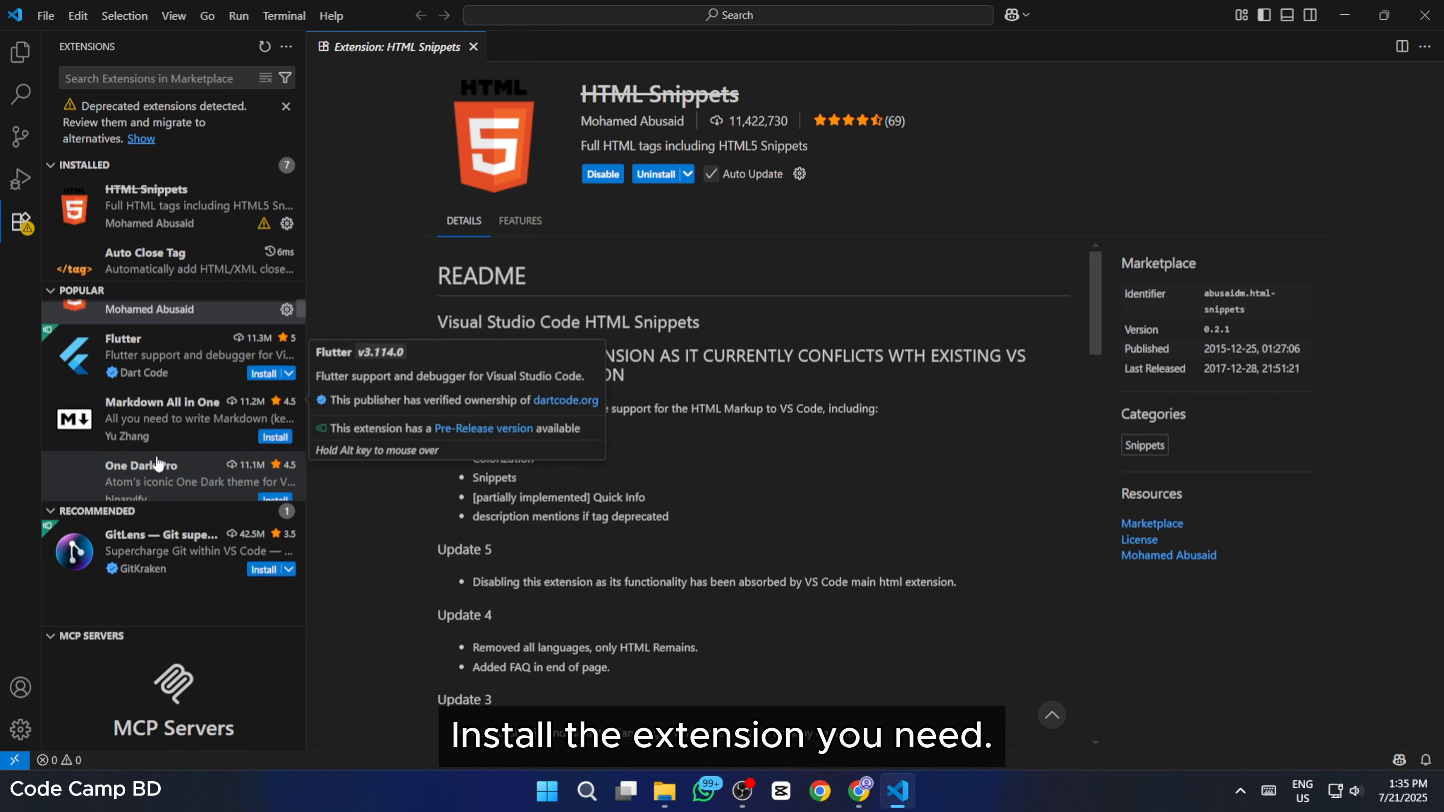
scroll(158, 464, "down", 5)
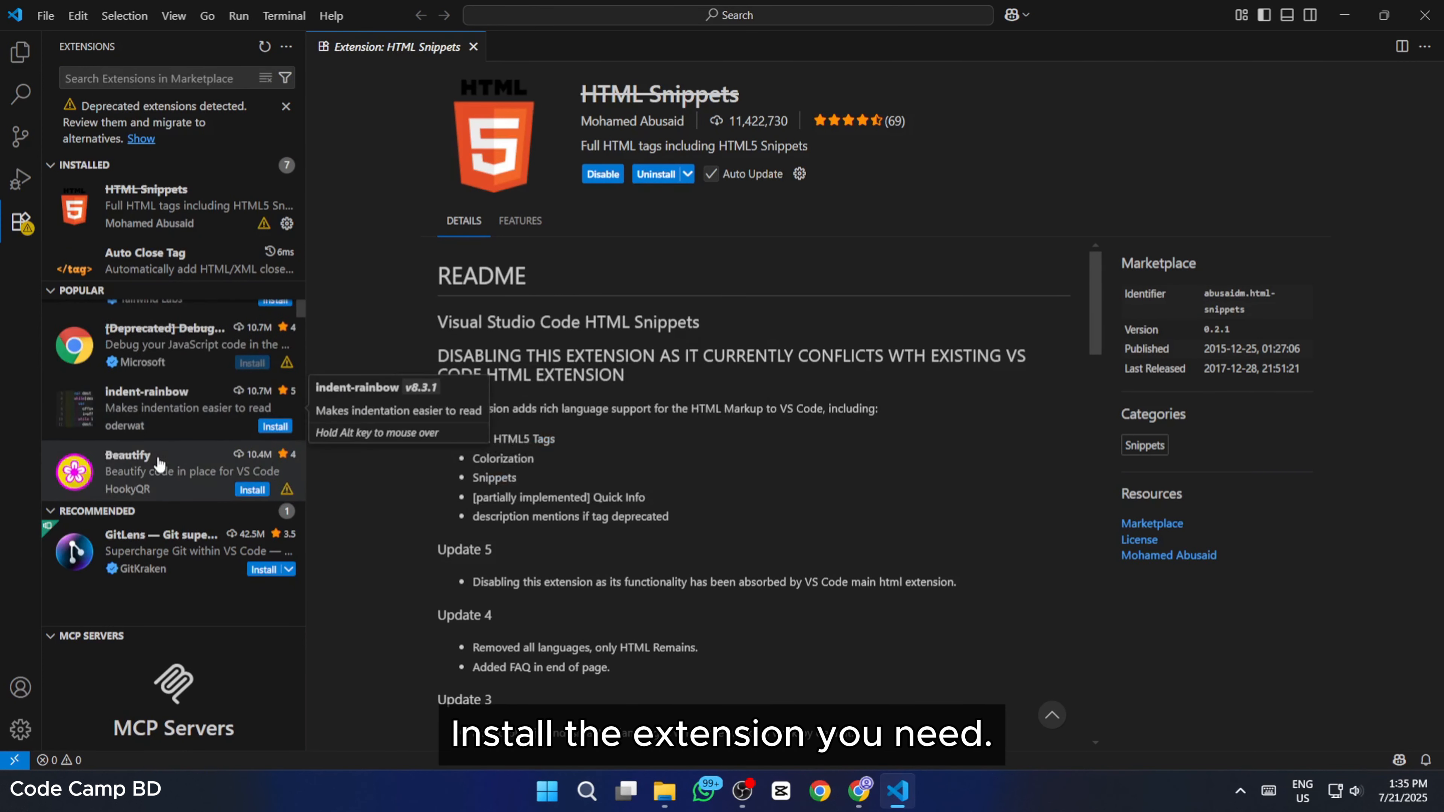
scroll(160, 465, "down", 5)
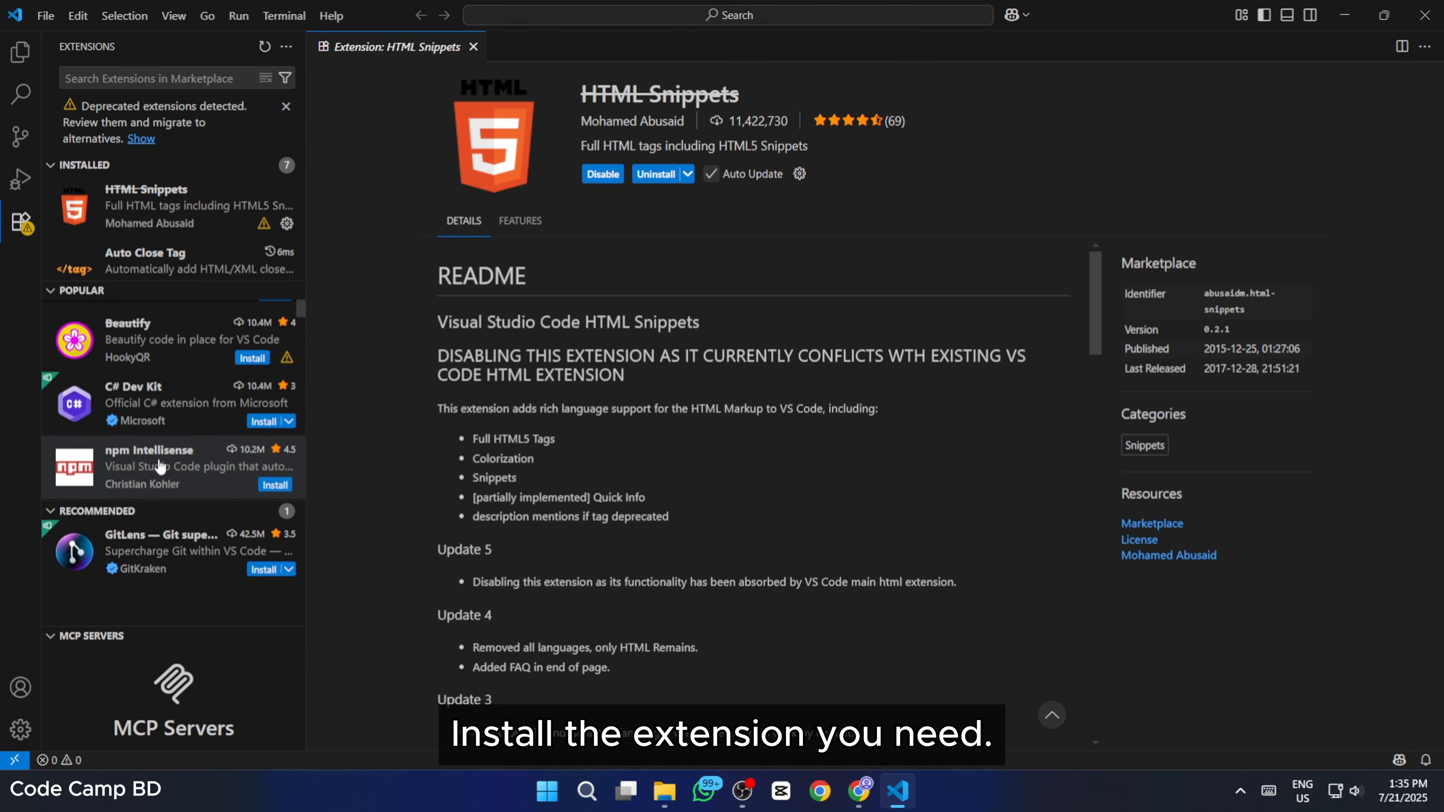
scroll(160, 466, "down", 10)
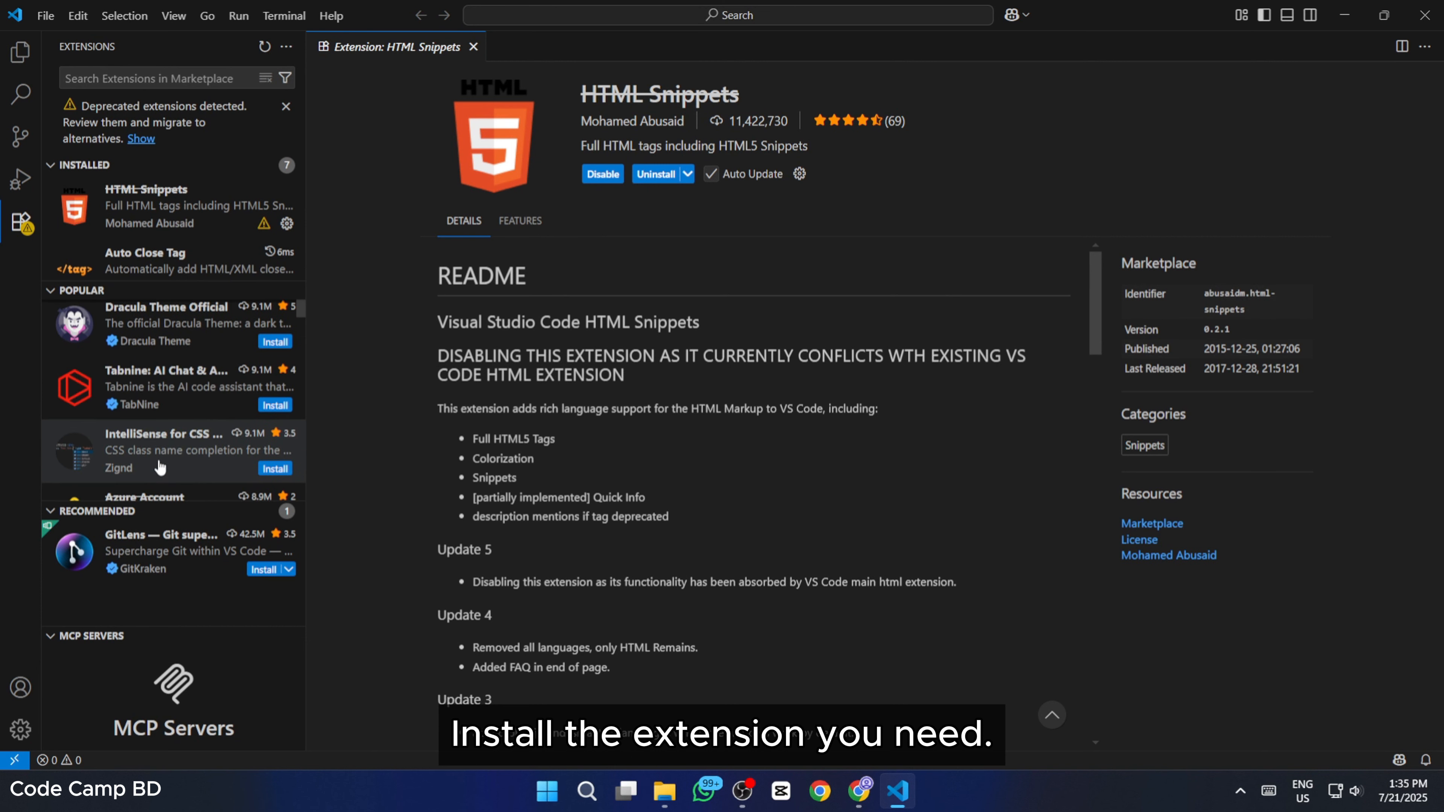
scroll(160, 466, "down", 8)
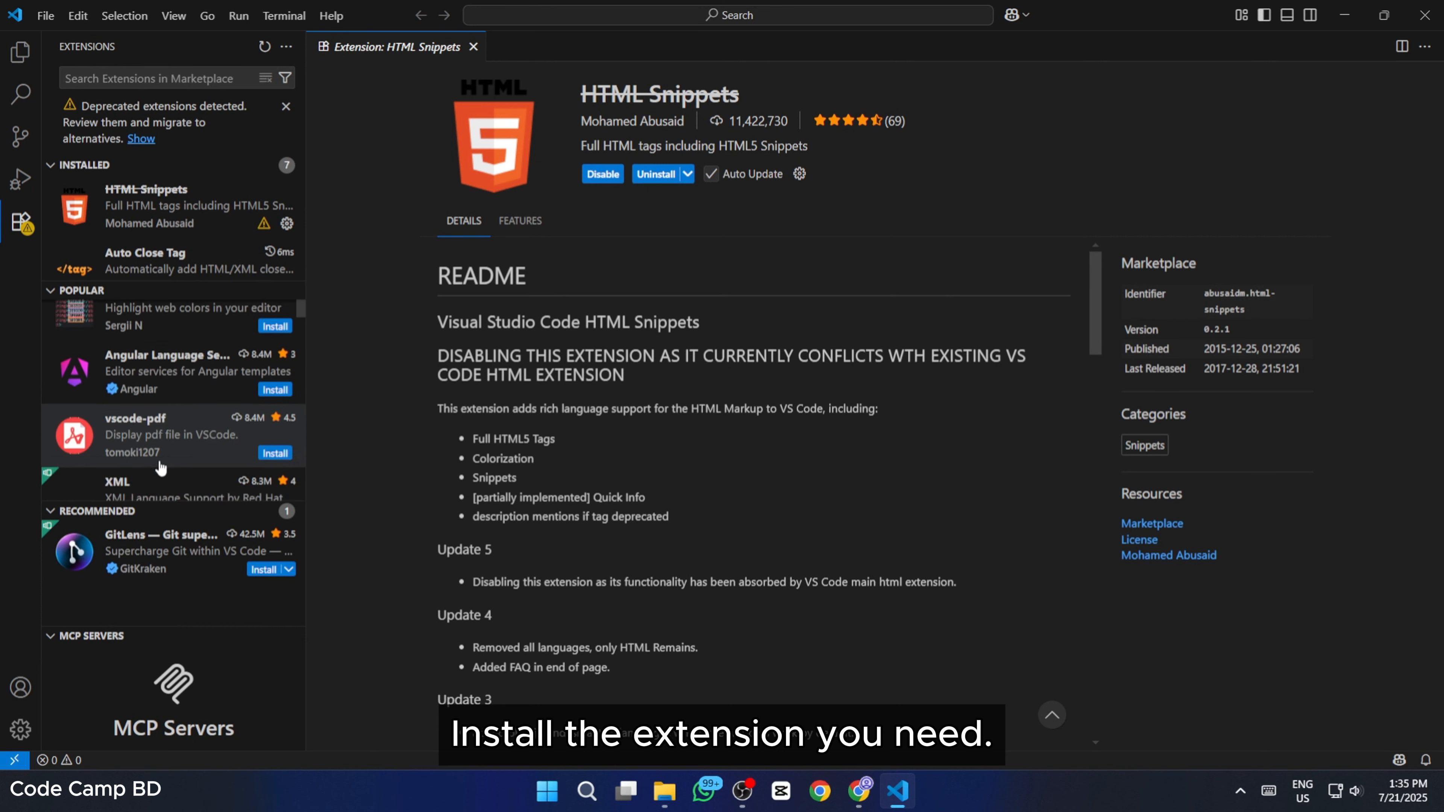
scroll(160, 466, "down", 4)
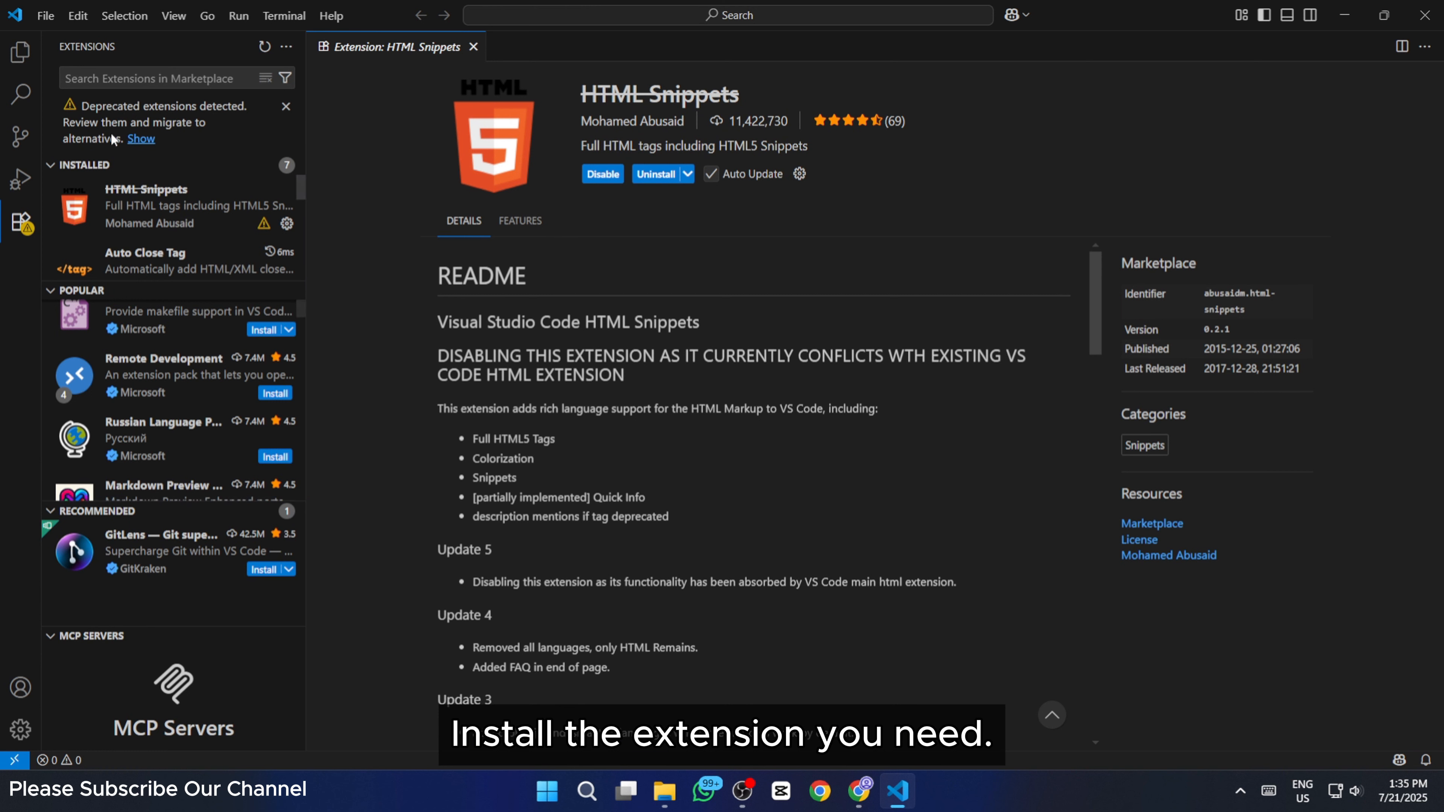
left_click(287, 107)
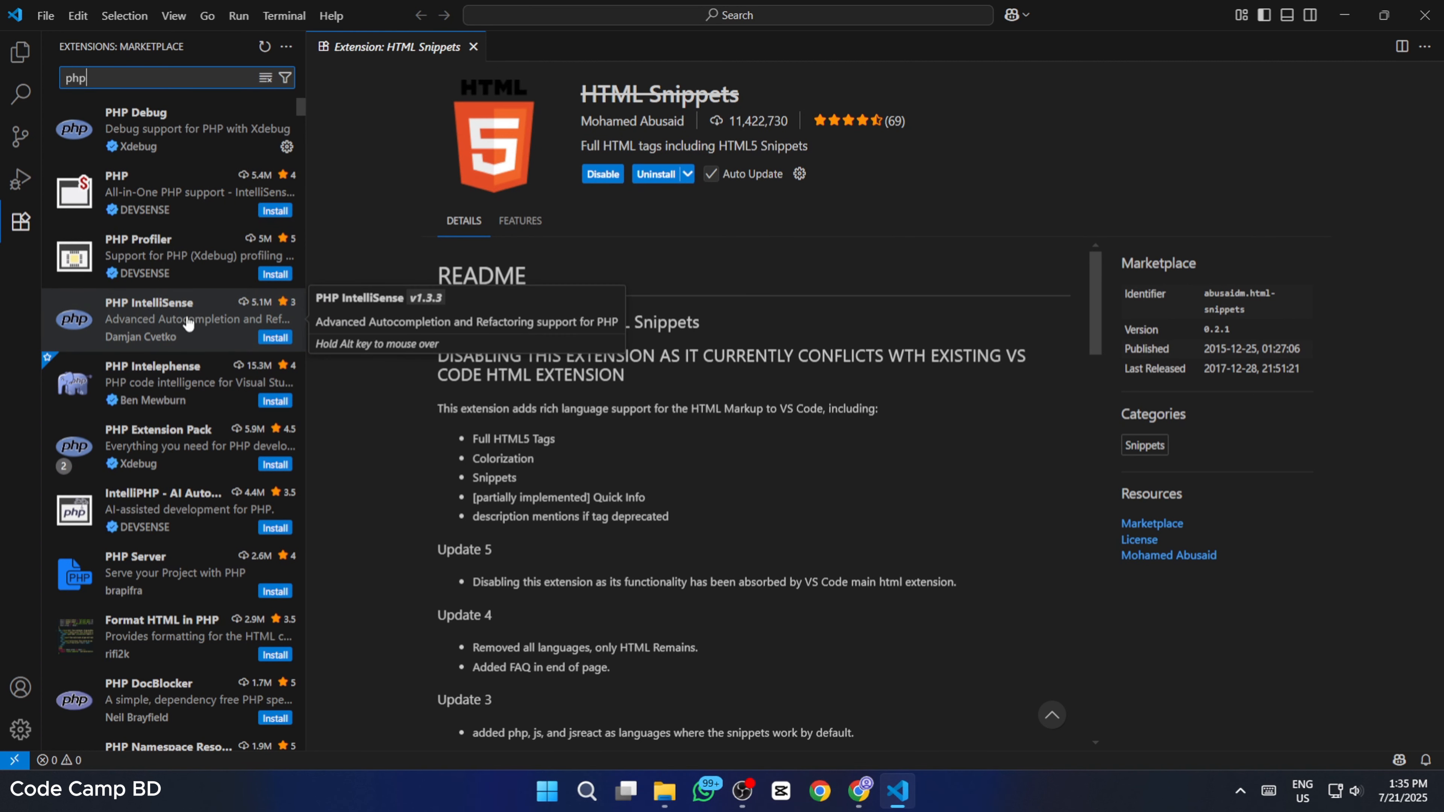
Search the marketplace for php and install the PHP IntelliSense and Format HTML in PHP extensions.
left_click(275, 337)
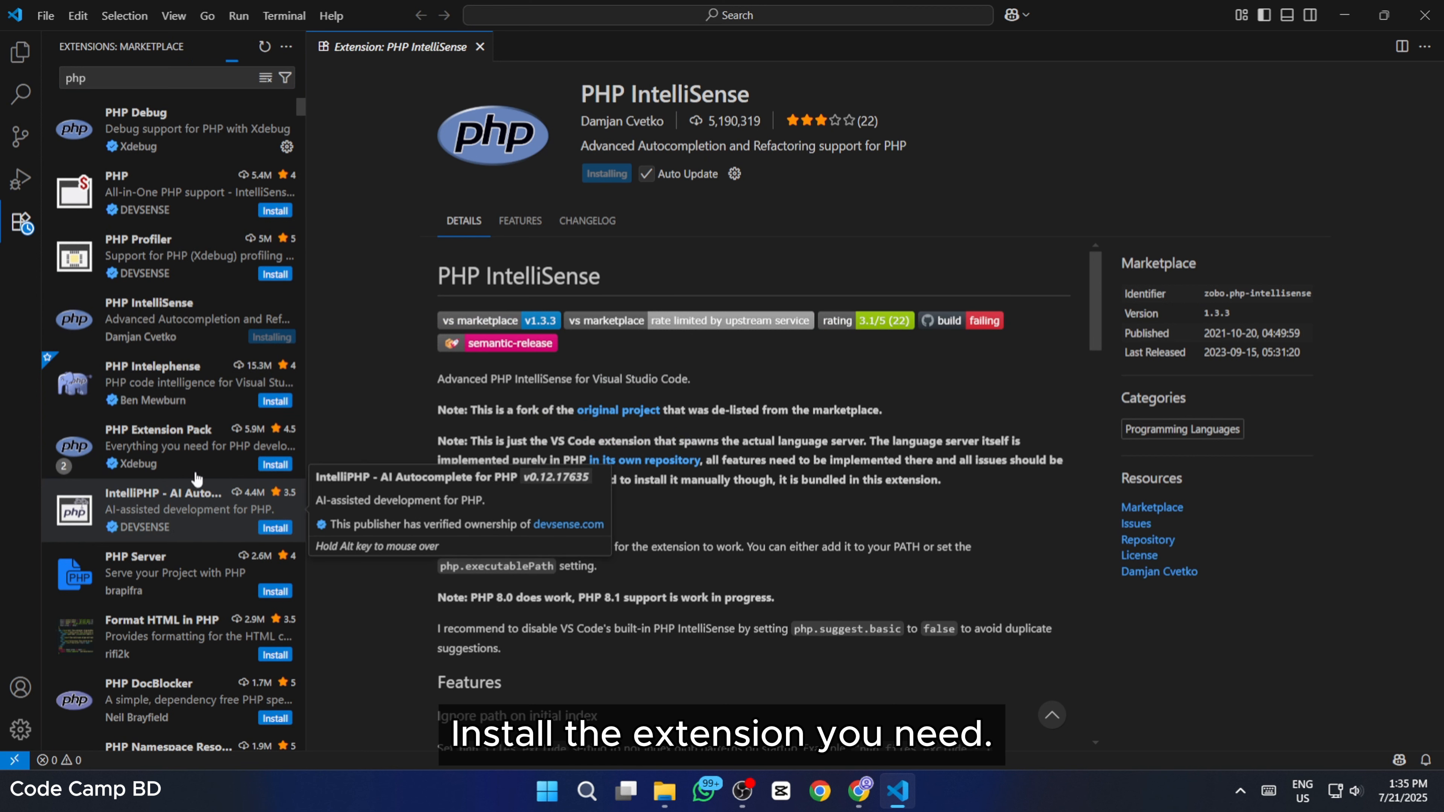
scroll(199, 429, "down", 1)
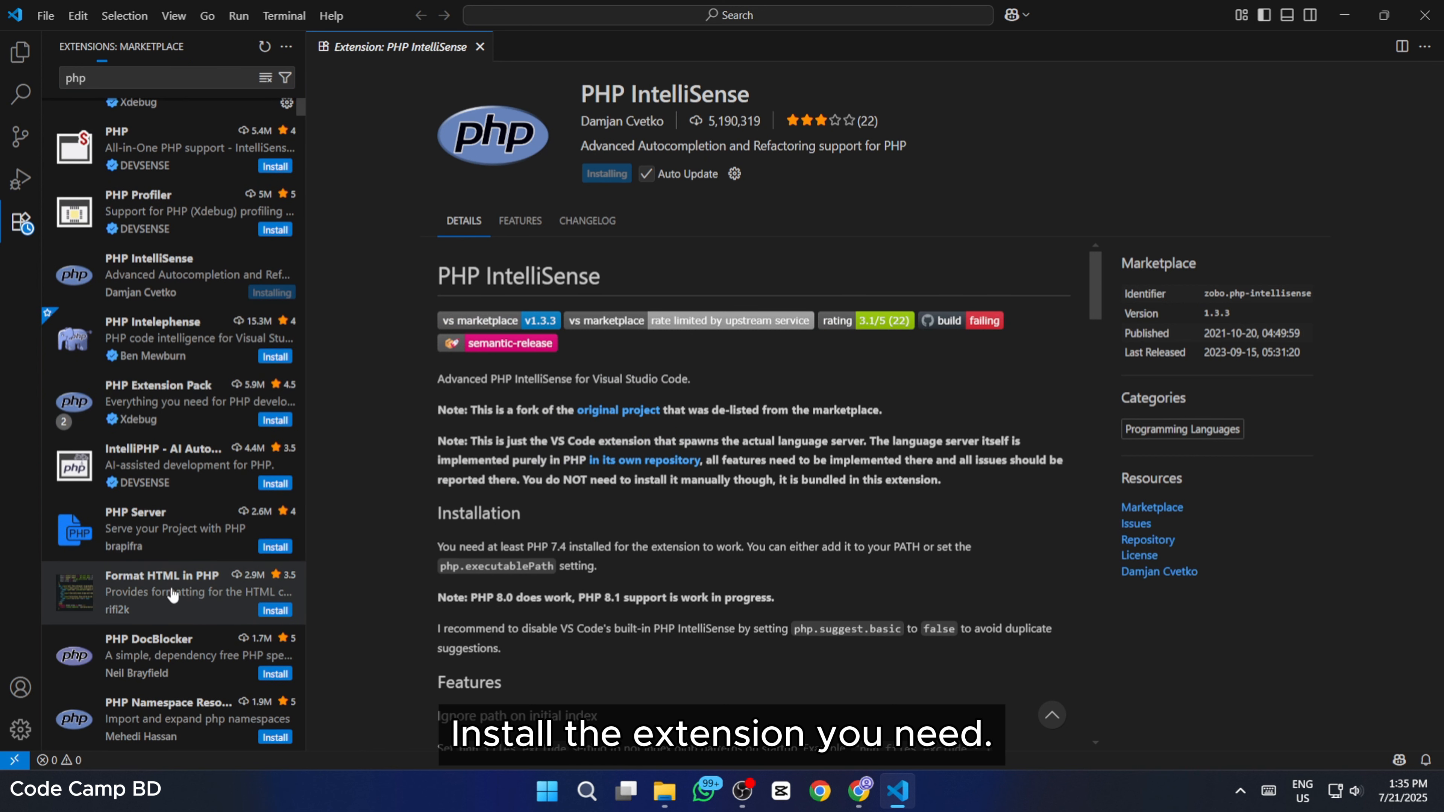
scroll(178, 571, "down", 1)
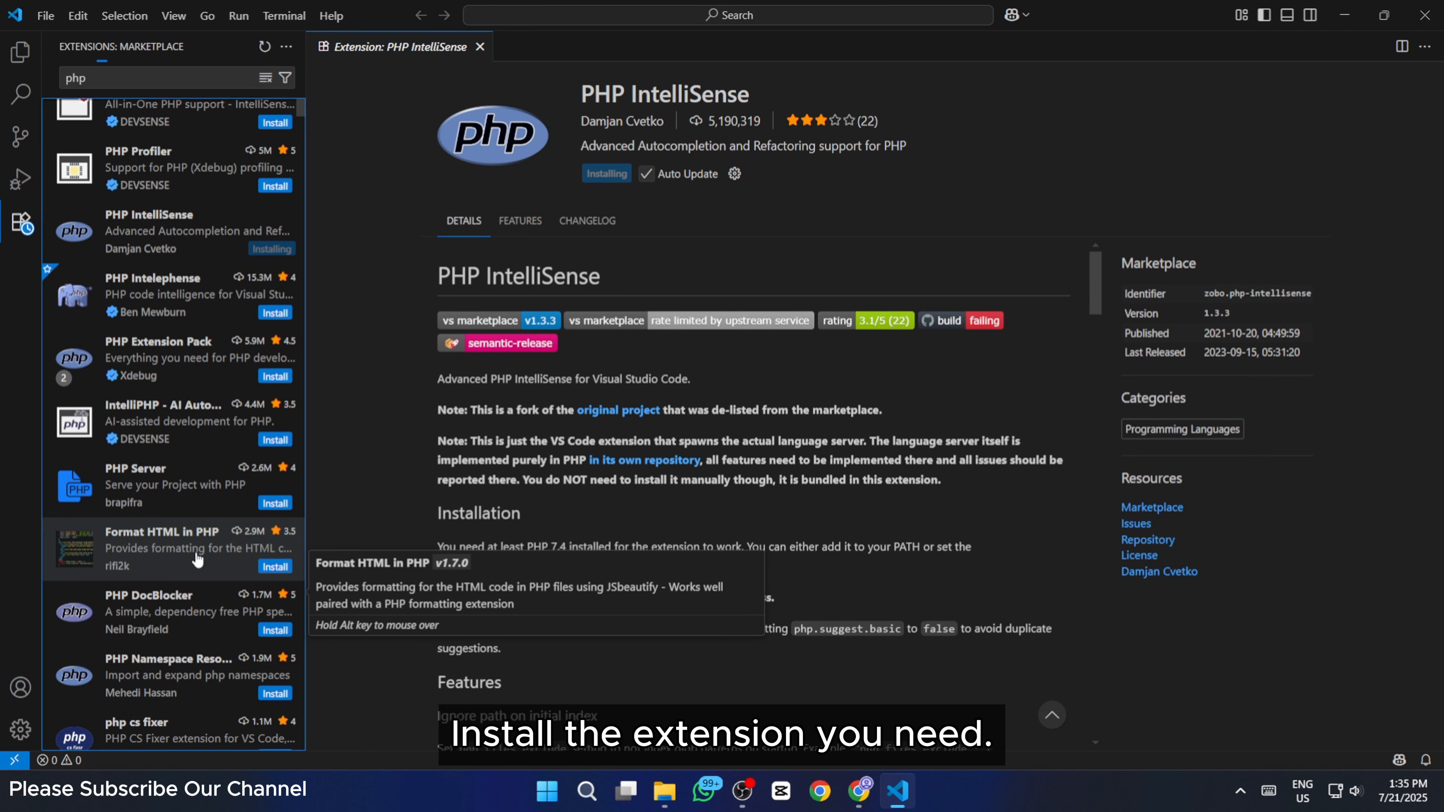
left_click(198, 560)
left_click(606, 173)
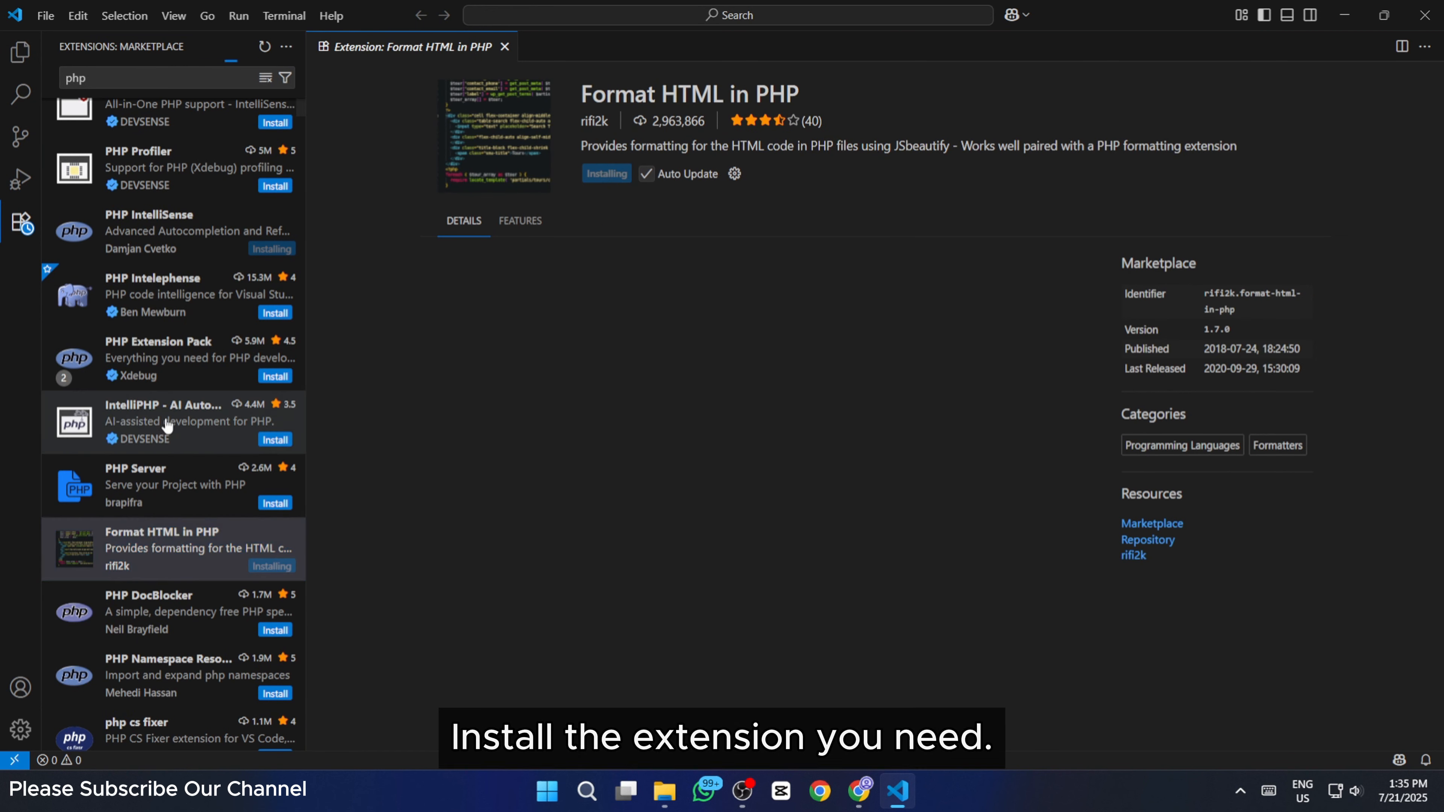
Look through the php search results and install the all-in-one PHP extension by DEVSENSE.
scroll(167, 427, "down", 2)
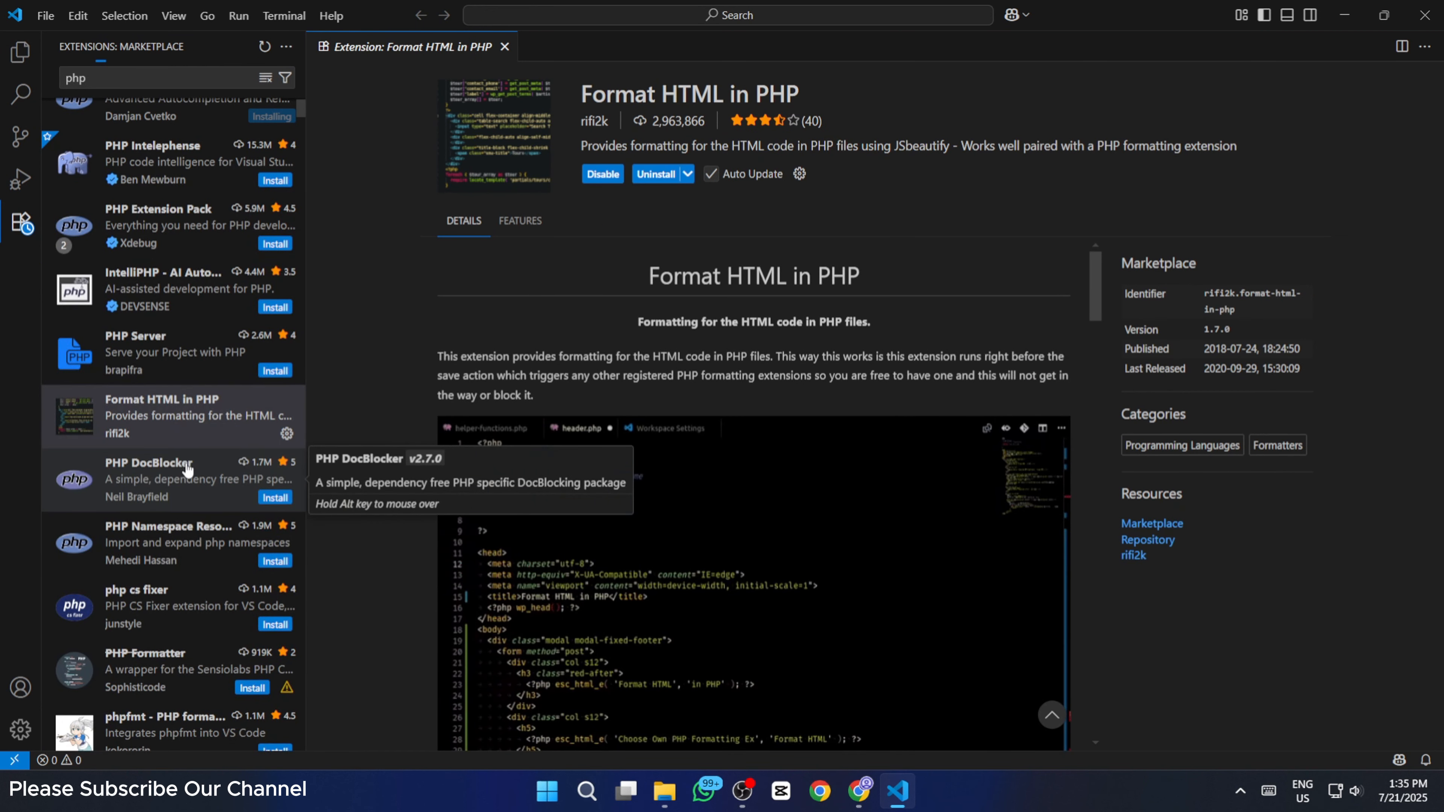
scroll(184, 471, "down", 2)
scroll(193, 559, "down", 2)
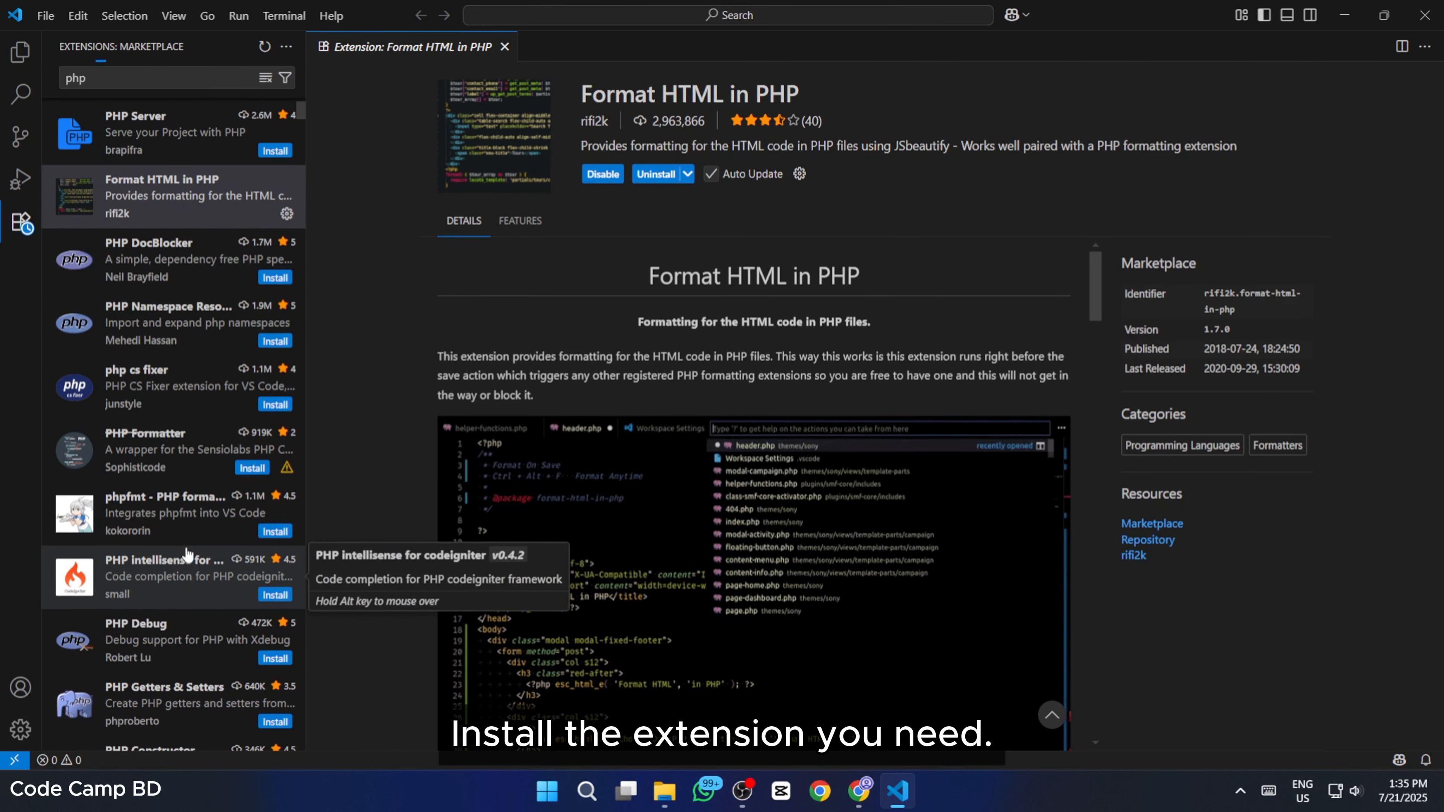
scroll(186, 555, "down", 2)
scroll(164, 436, "up", 8)
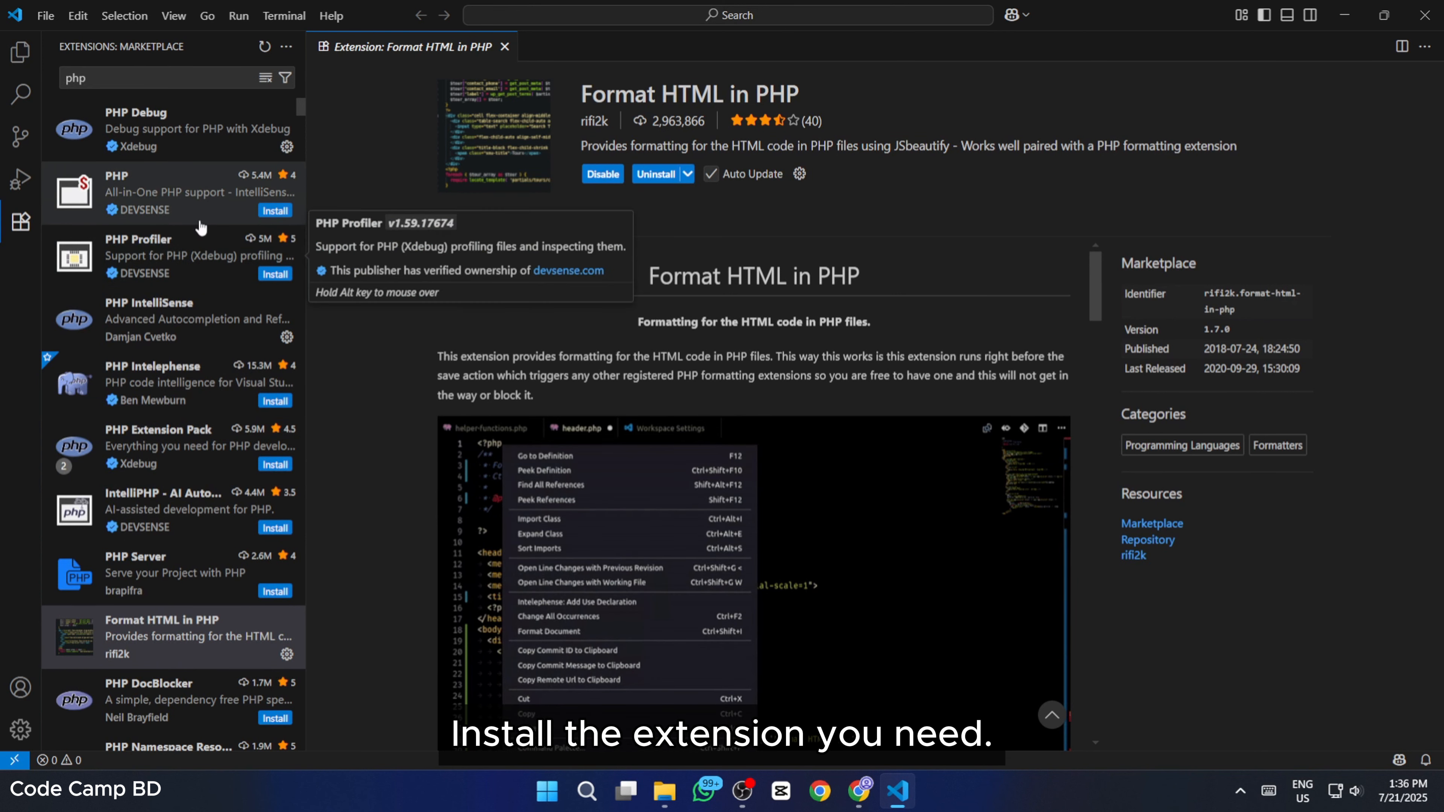
left_click(276, 210)
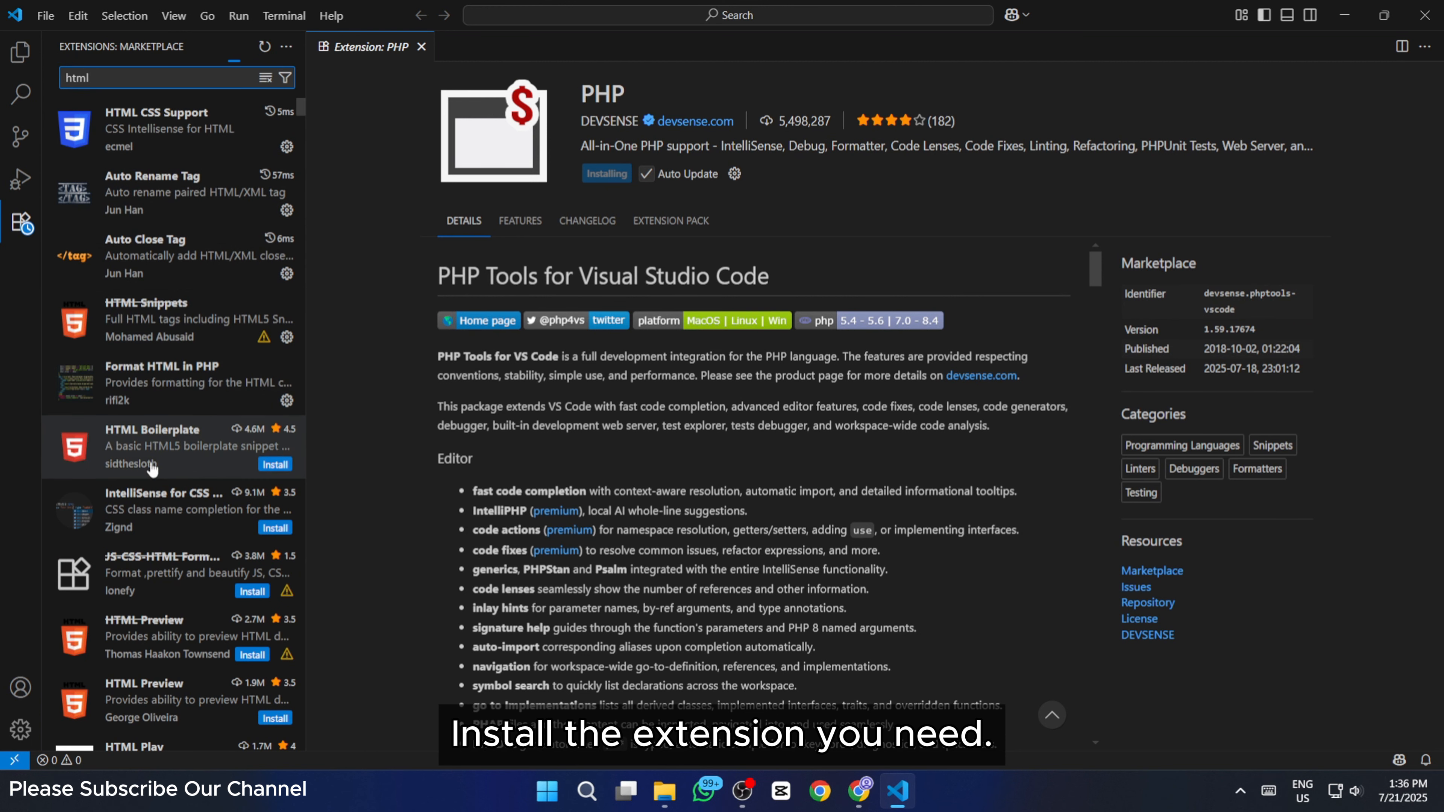
Search the marketplace for html and look through the resulting extensions.
scroll(166, 438, "down", 5)
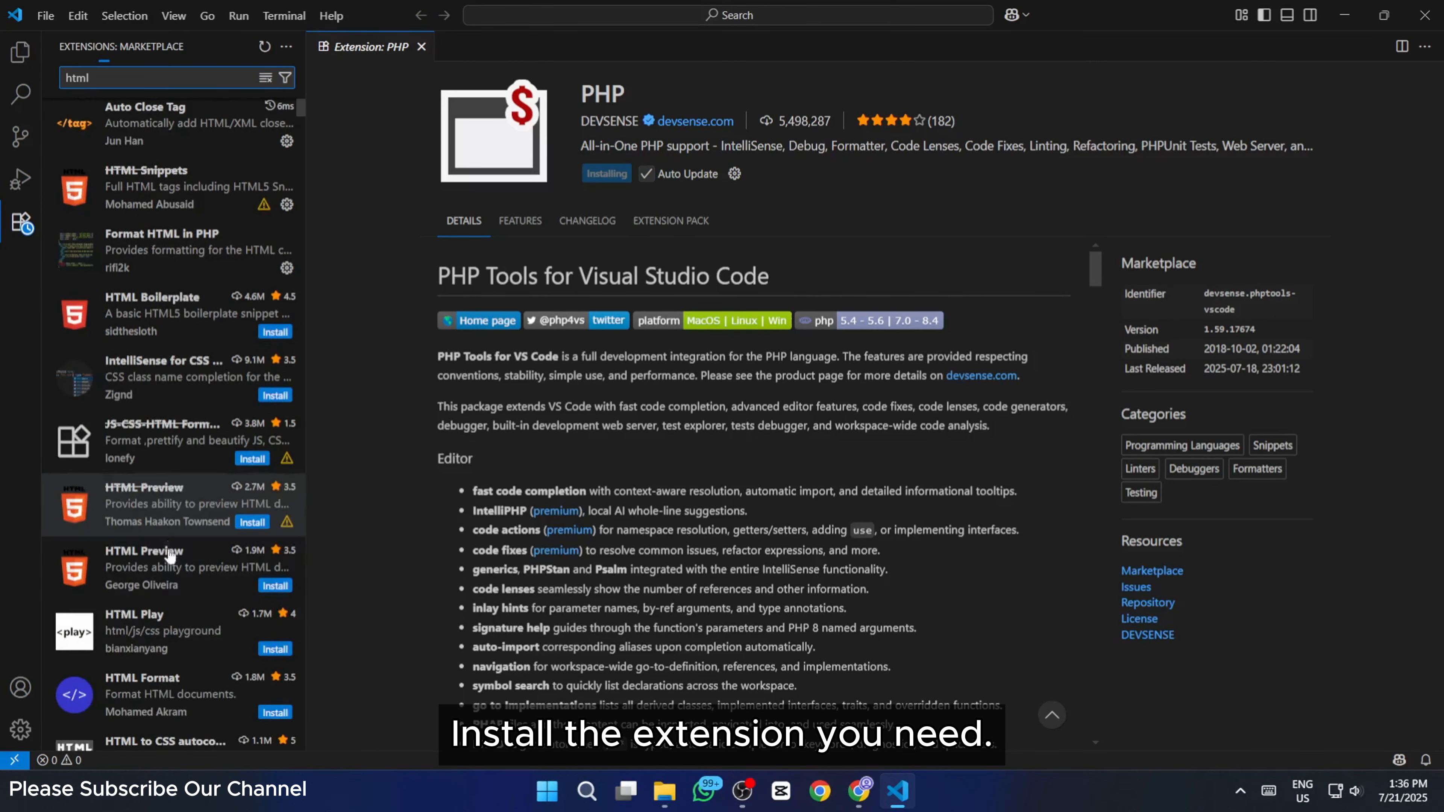
scroll(167, 576, "down", 1)
scroll(174, 570, "down", 4)
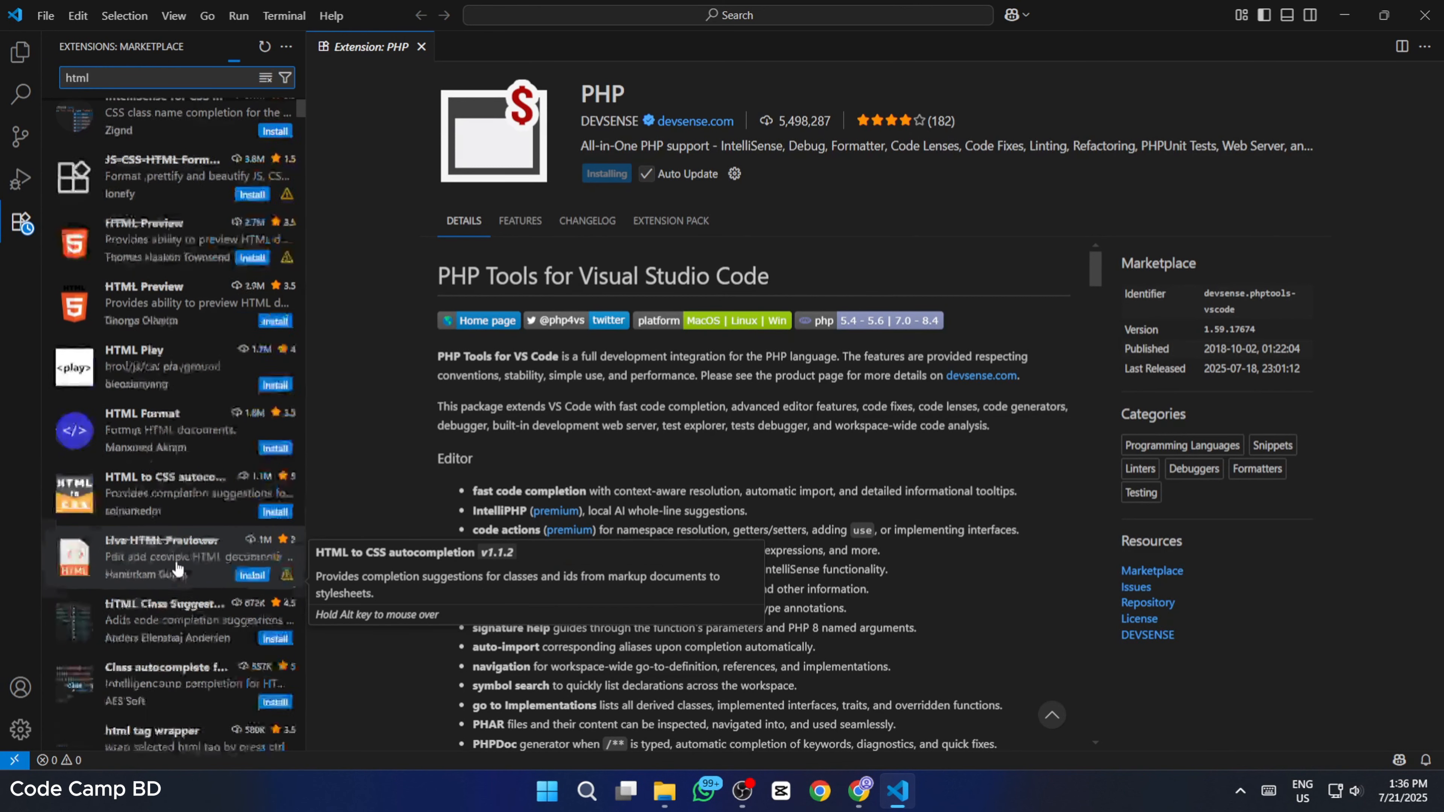
scroll(177, 567, "up", 9)
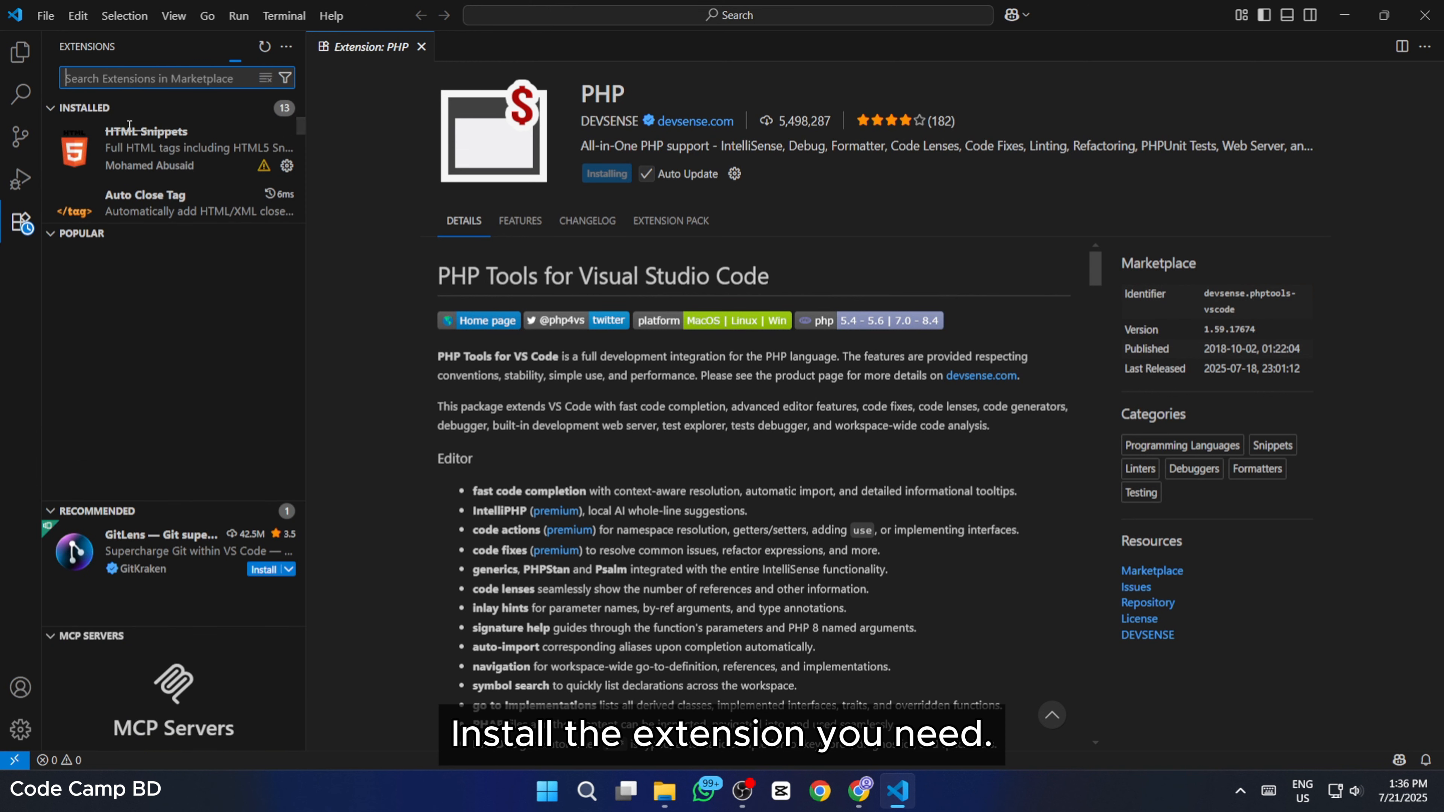
Collapse the Popular section of the extensions list and close the PHP extension page.
left_click(50, 234)
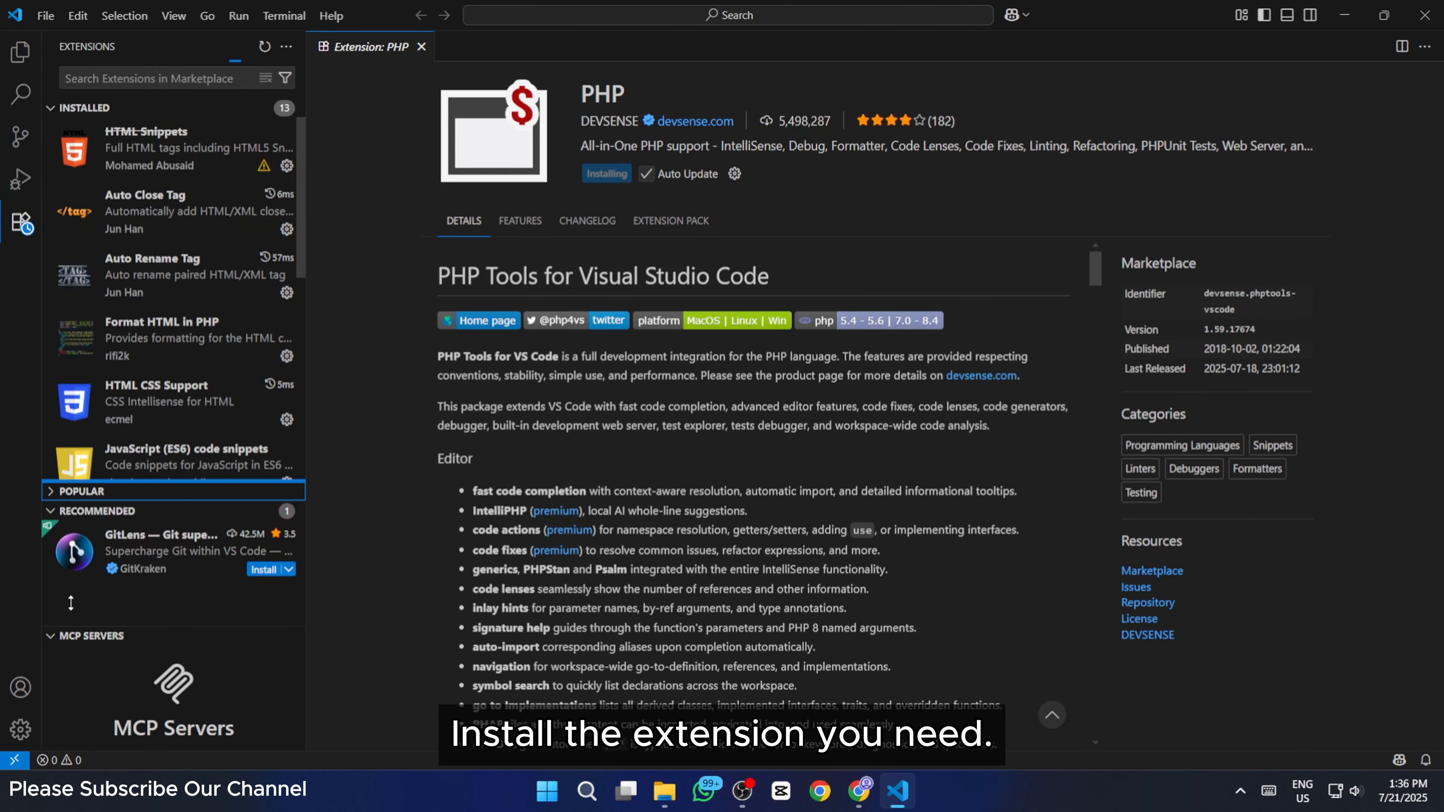
scroll(203, 286, "down", 5)
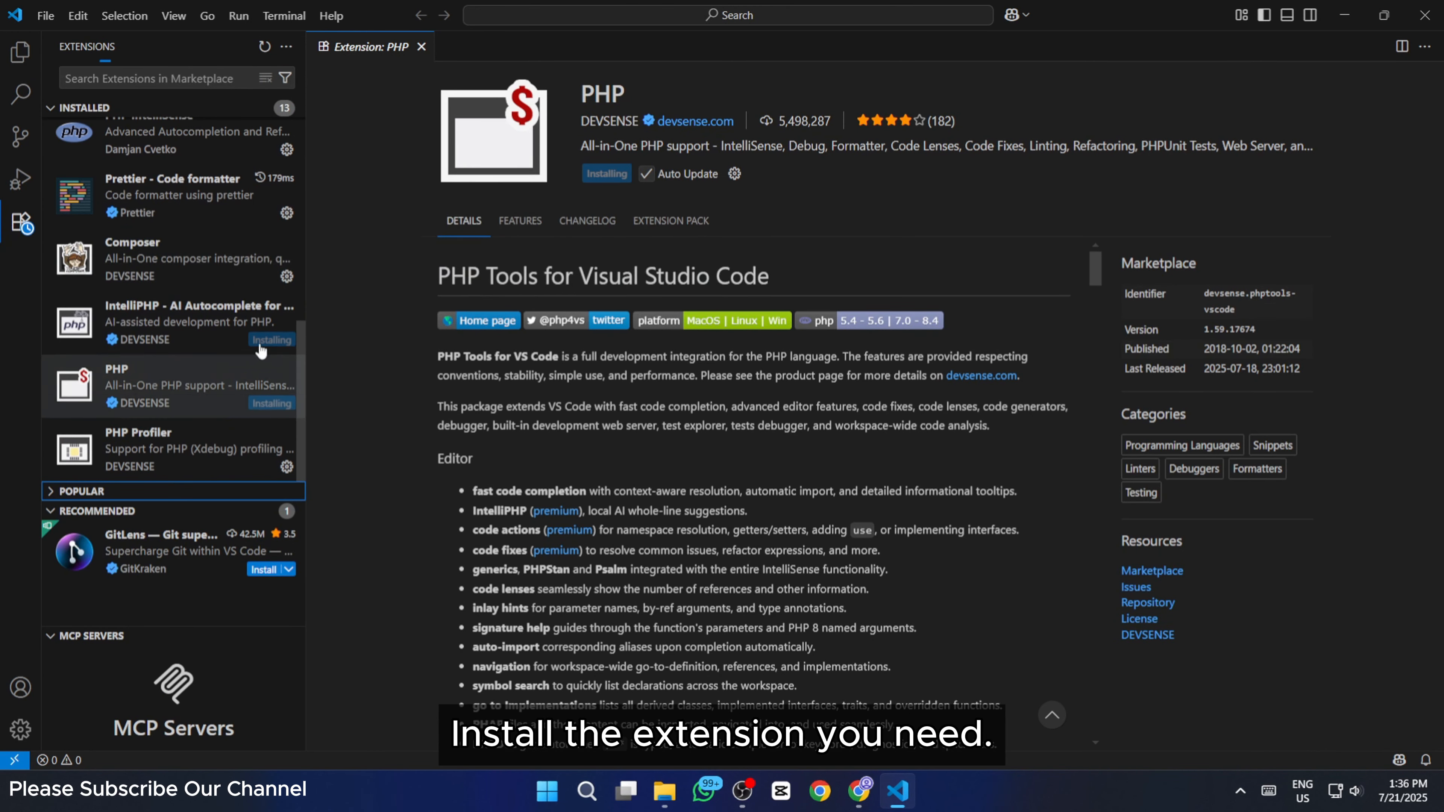
left_click(421, 46)
Review the list of installed extensions, including the DEVSENSE ones still being installed.
scroll(159, 216, "up", 6)
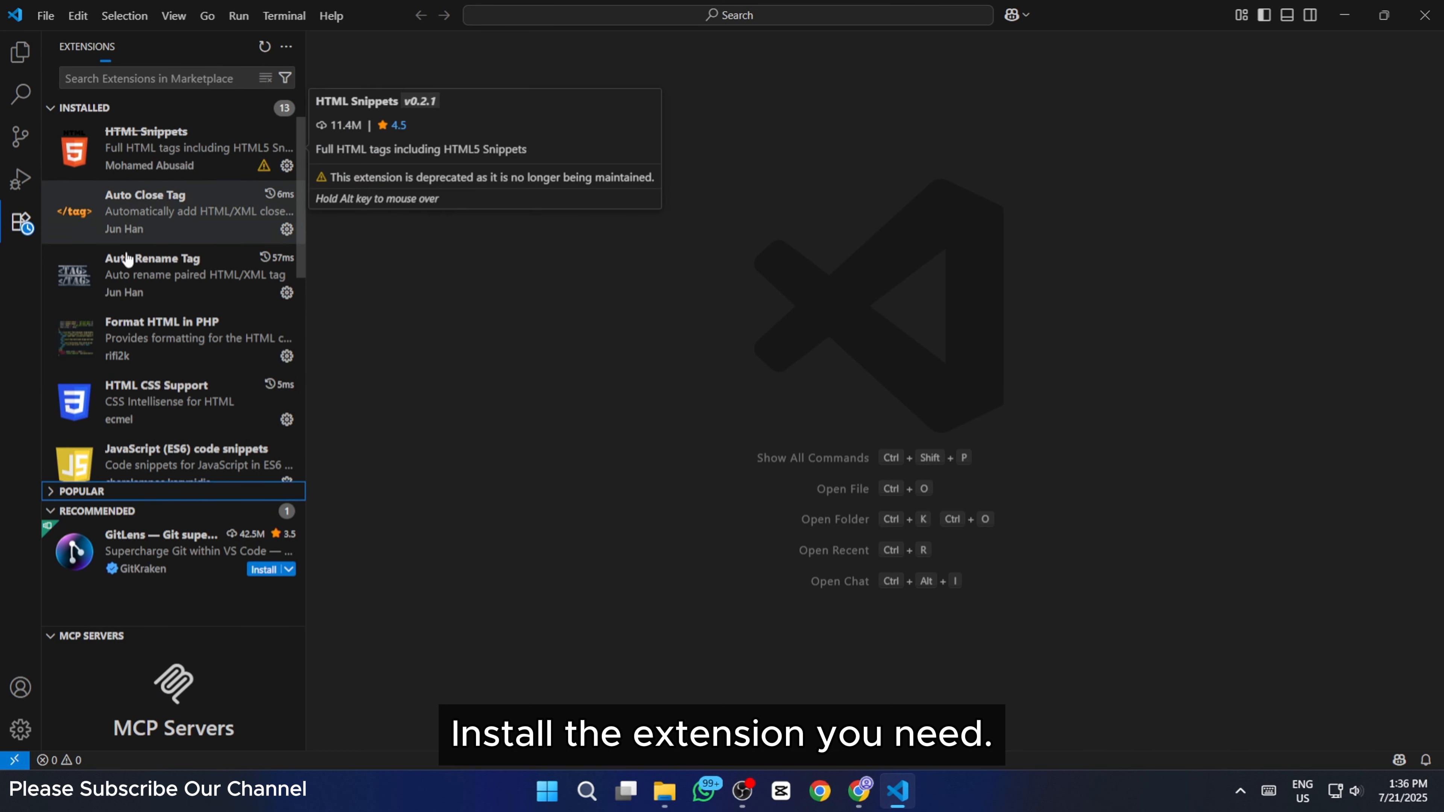
scroll(137, 279, "down", 5)
scroll(135, 290, "down", 6)
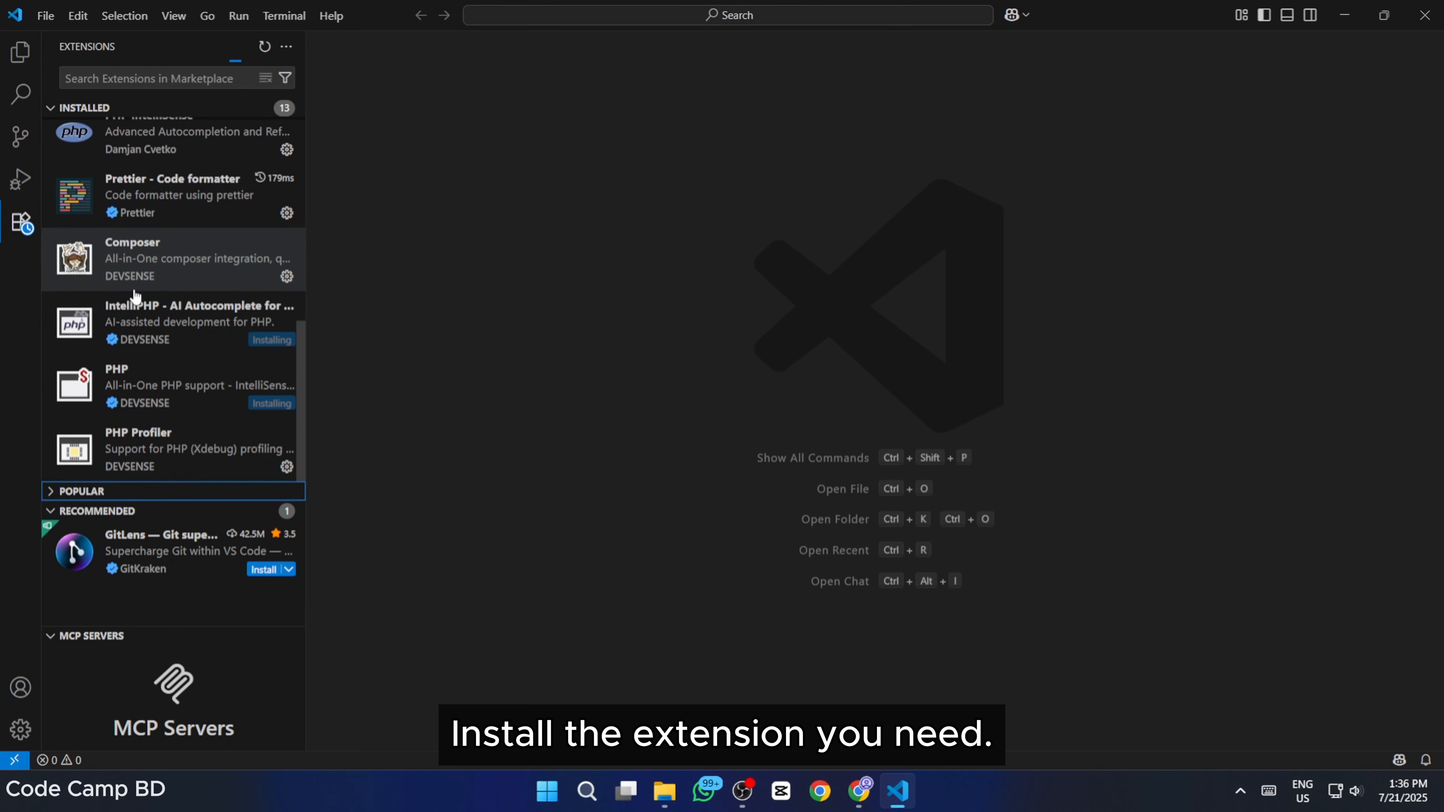
scroll(145, 432, "up", 1)
scroll(145, 433, "down", 1)
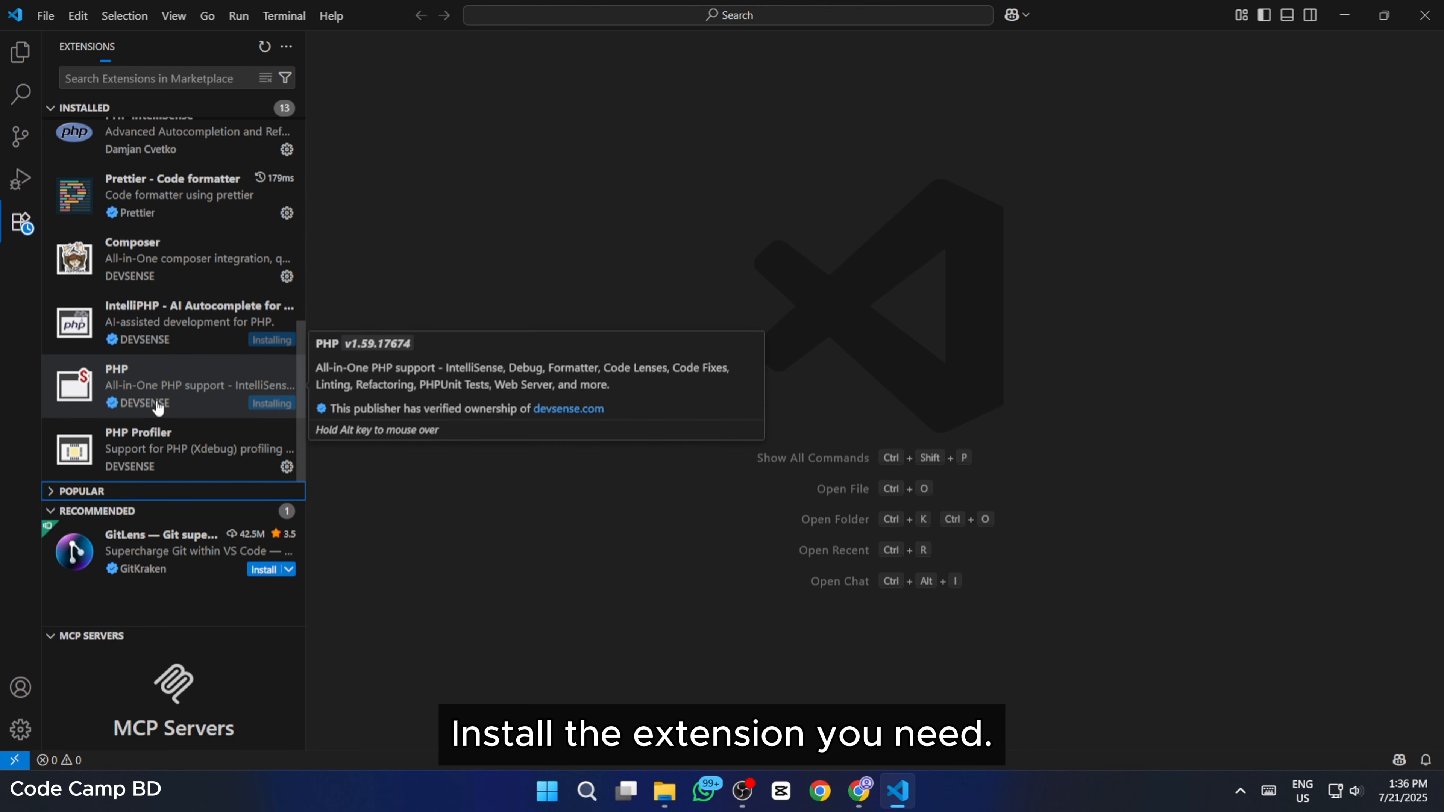
scroll(161, 403, "up", 7)
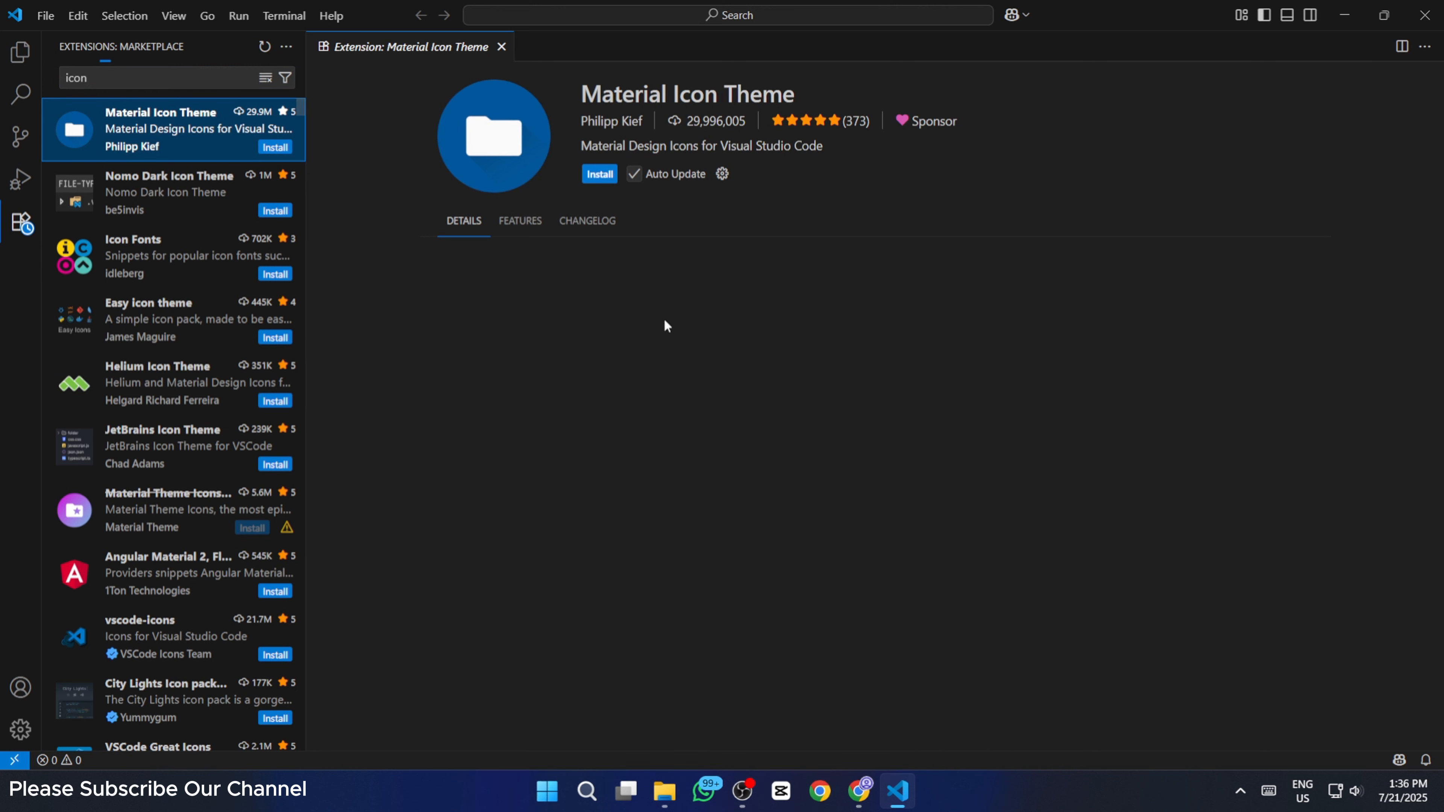
Search for icon, install Material Icon Theme trusting its publisher, and set it as the file icon theme.
left_click(601, 175)
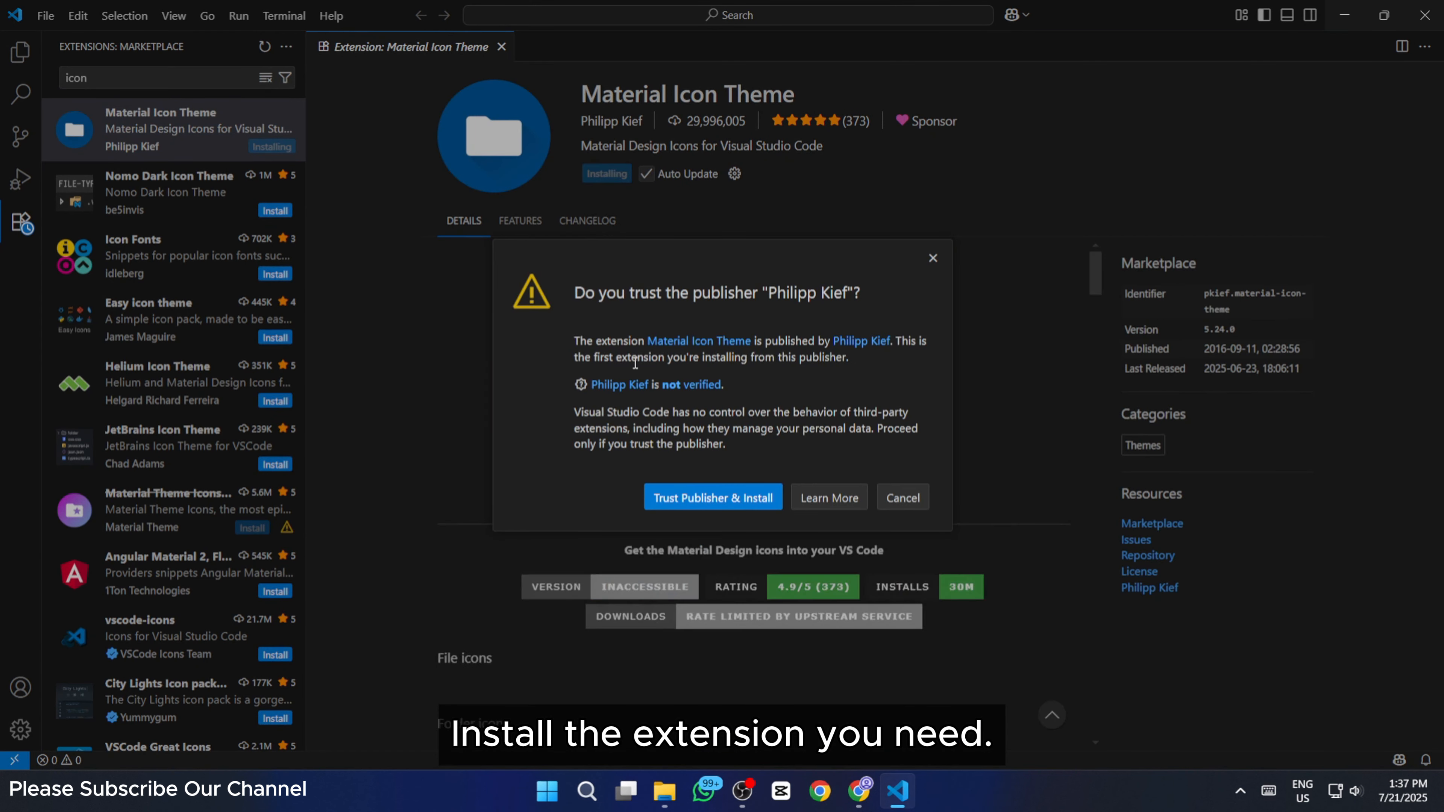
left_click(709, 504)
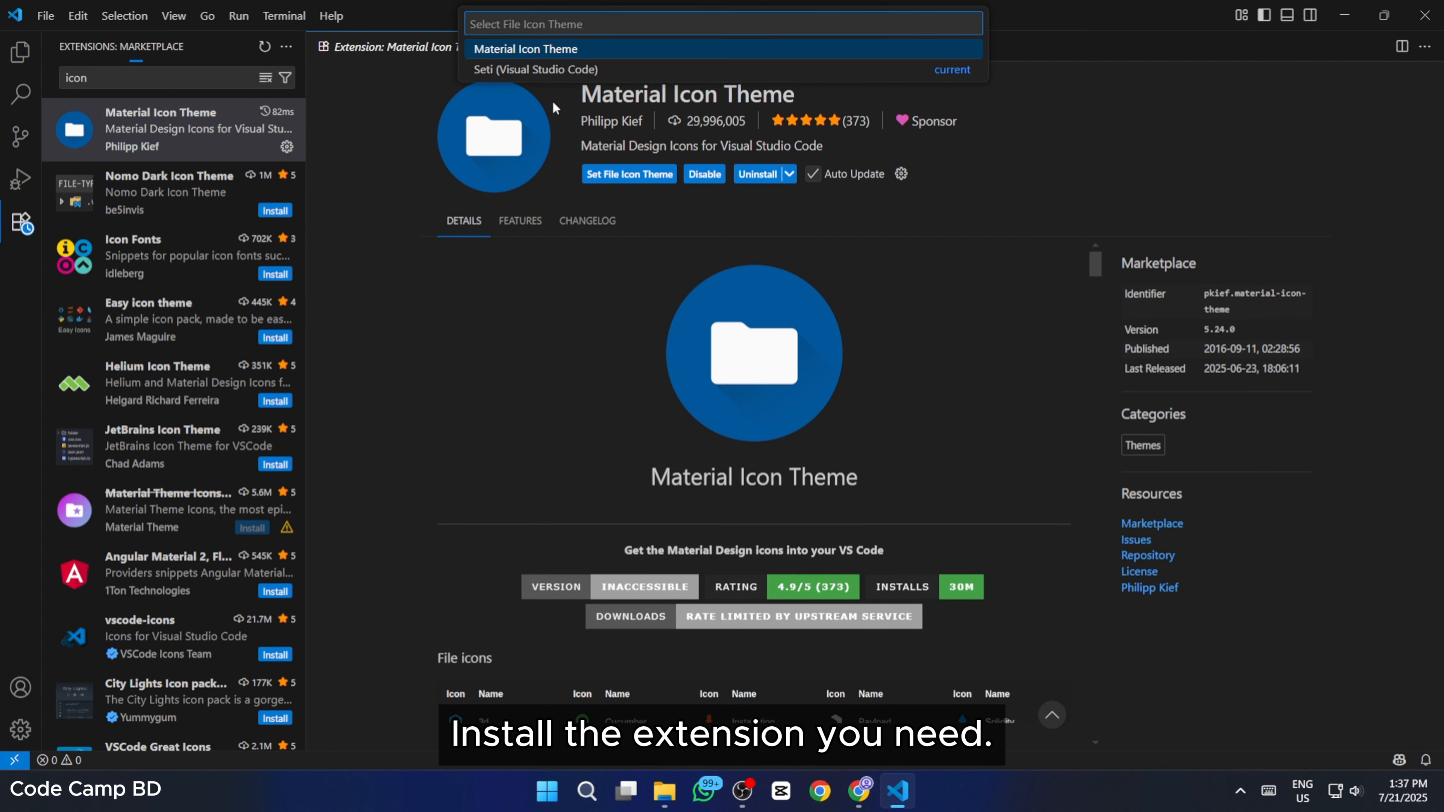
left_click(558, 50)
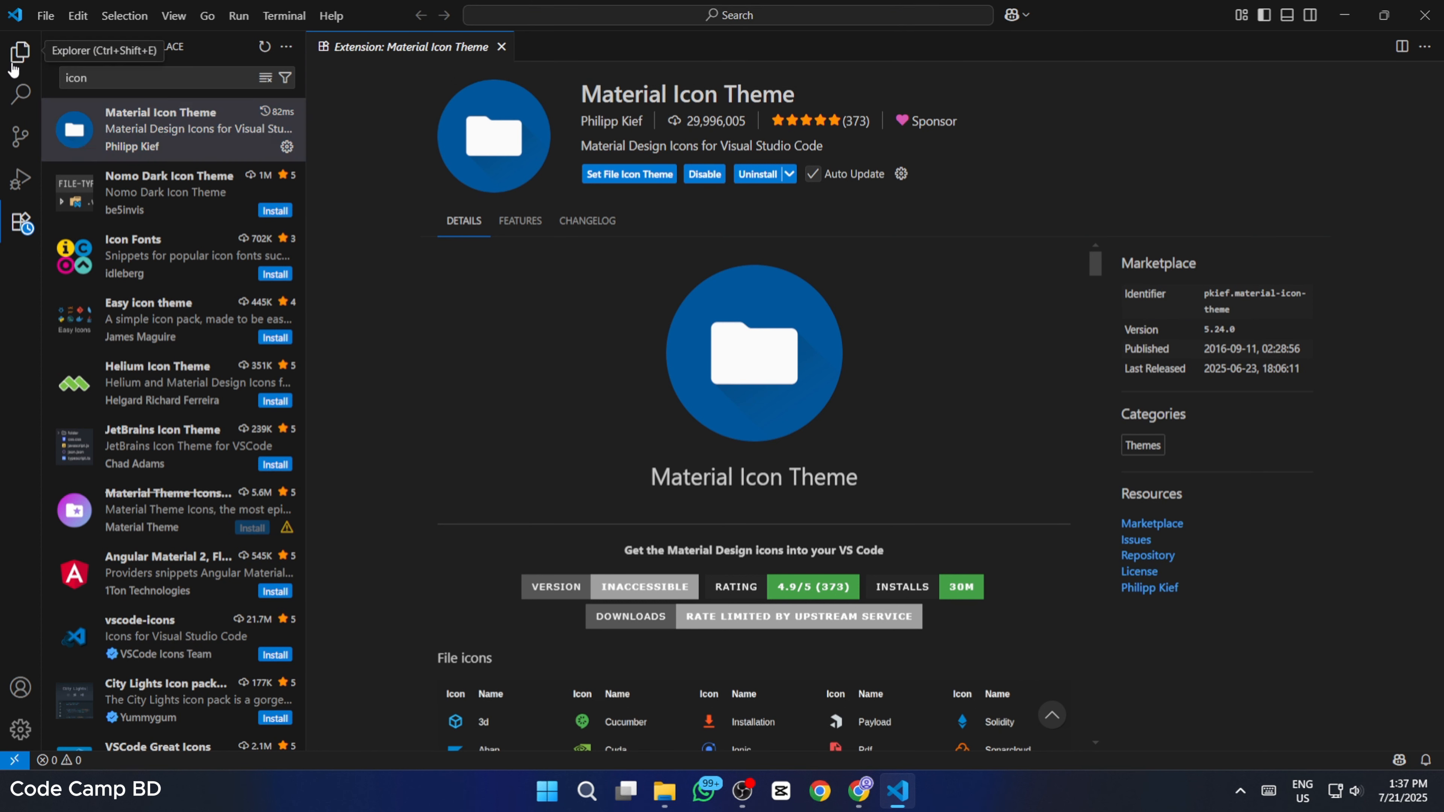
Switch to the file Explorer, look through the Material Icon Theme's file icons, and close its extension page.
left_click(20, 53)
scroll(503, 577, "down", 10)
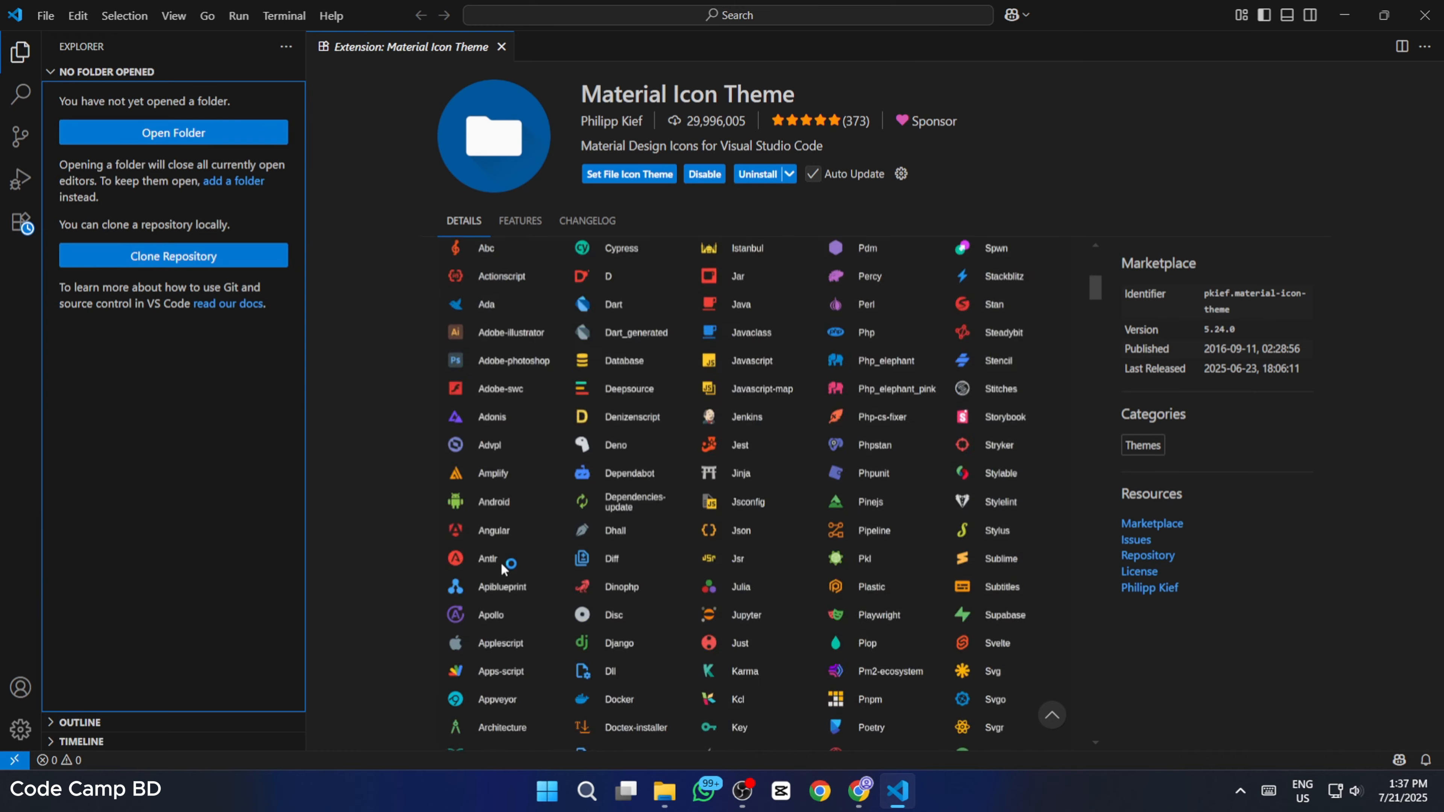
scroll(503, 579, "up", 2)
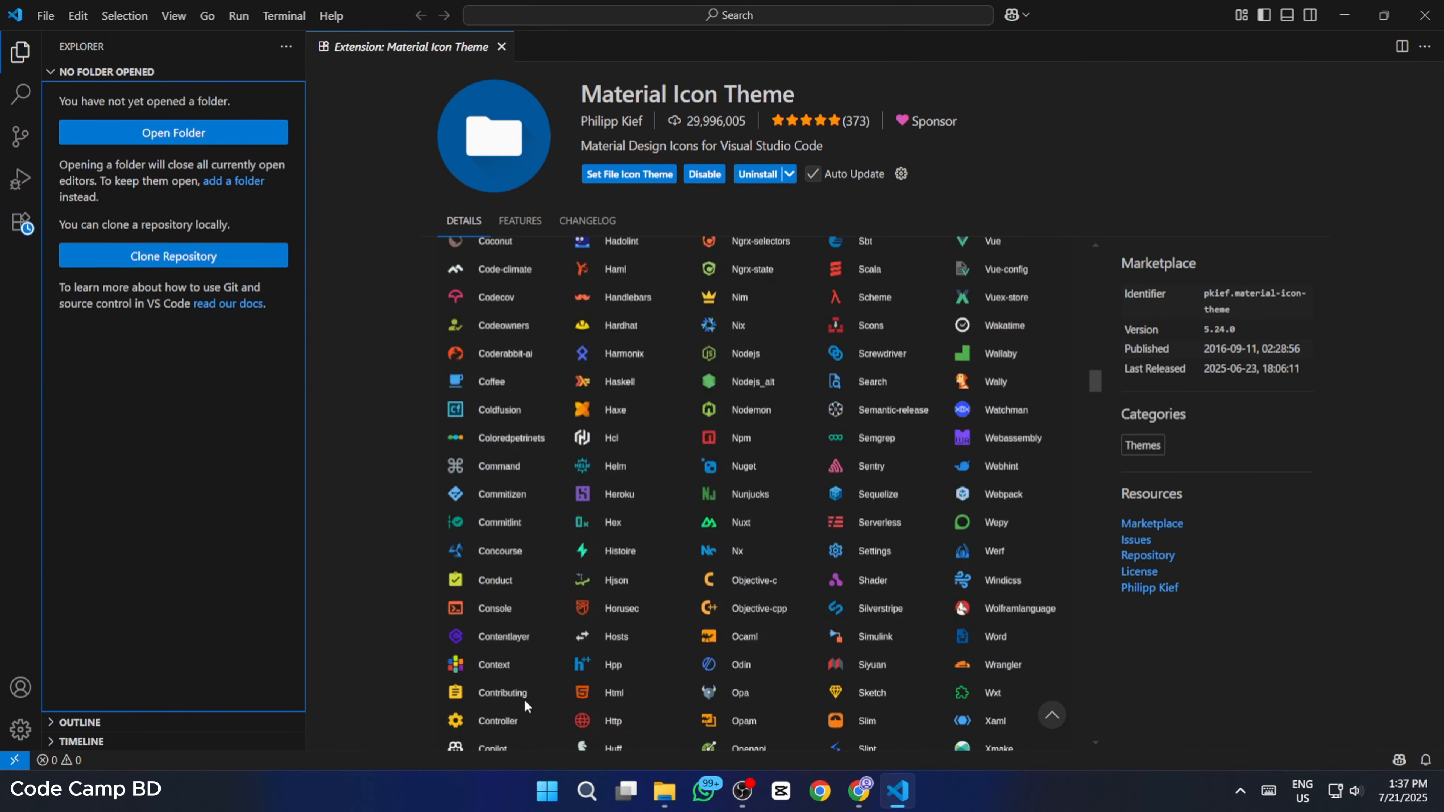
scroll(776, 596, "up", 8)
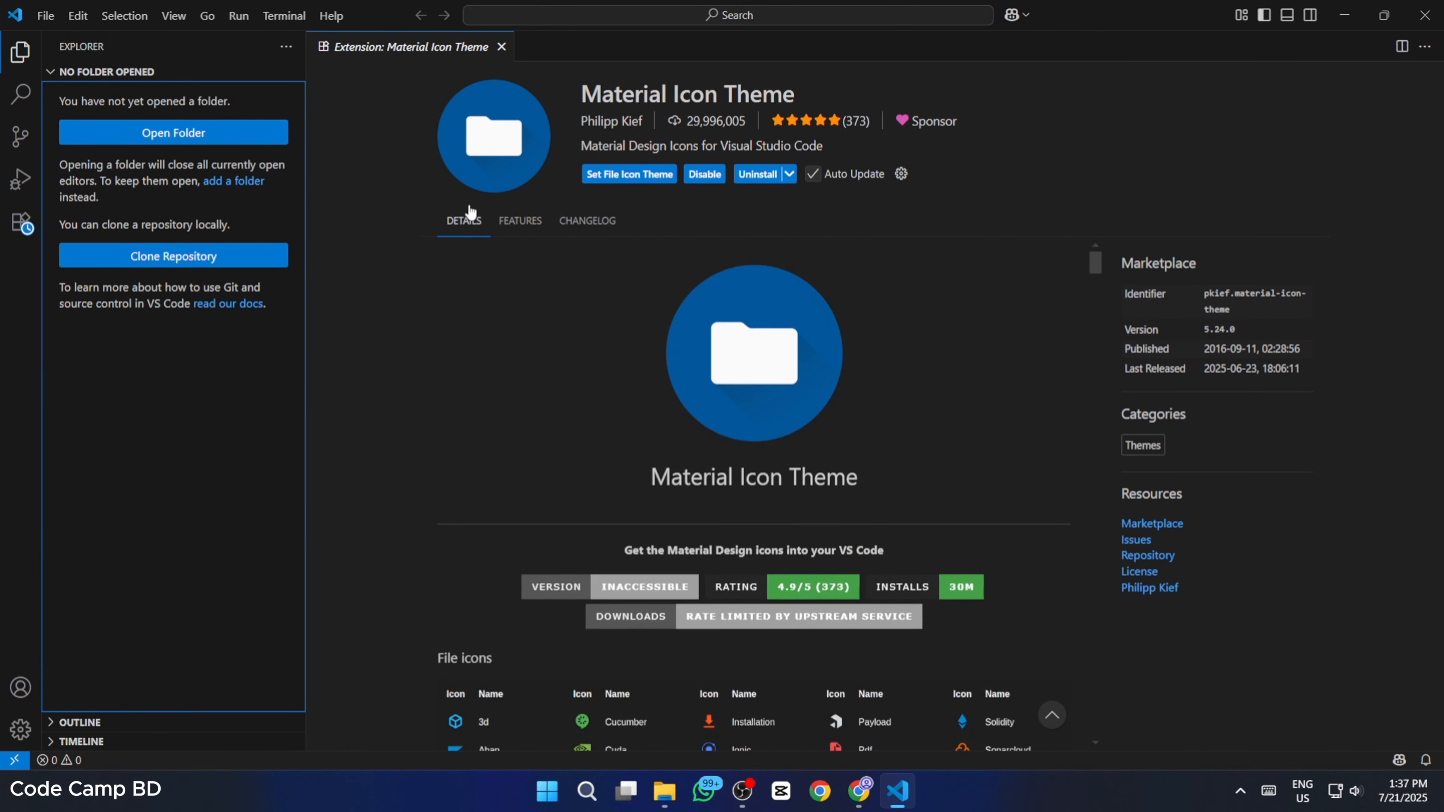
left_click(501, 46)
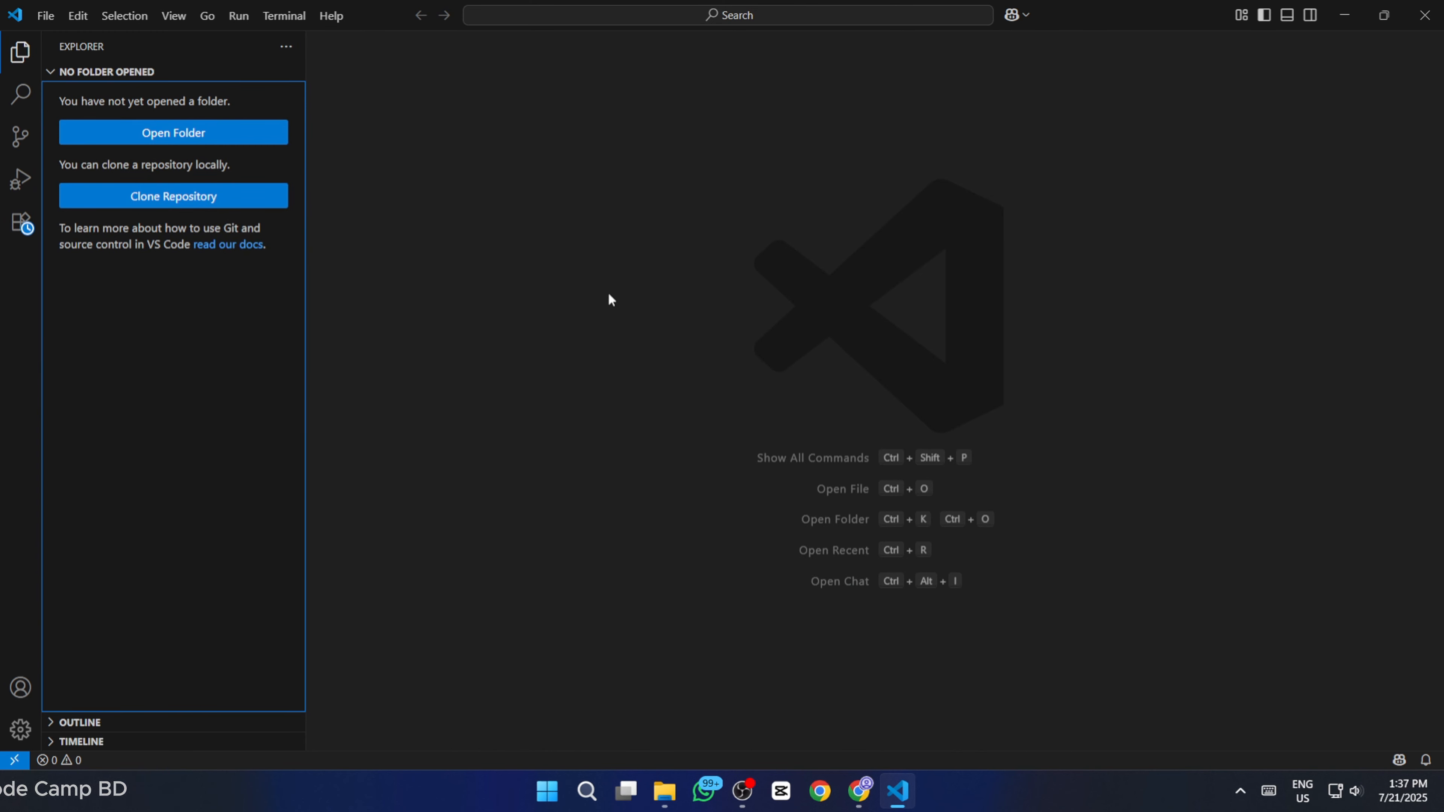
Minimize the editor window and move the Visual Studio Code desktop shortcut directly below Control Panel.
left_click(1345, 17)
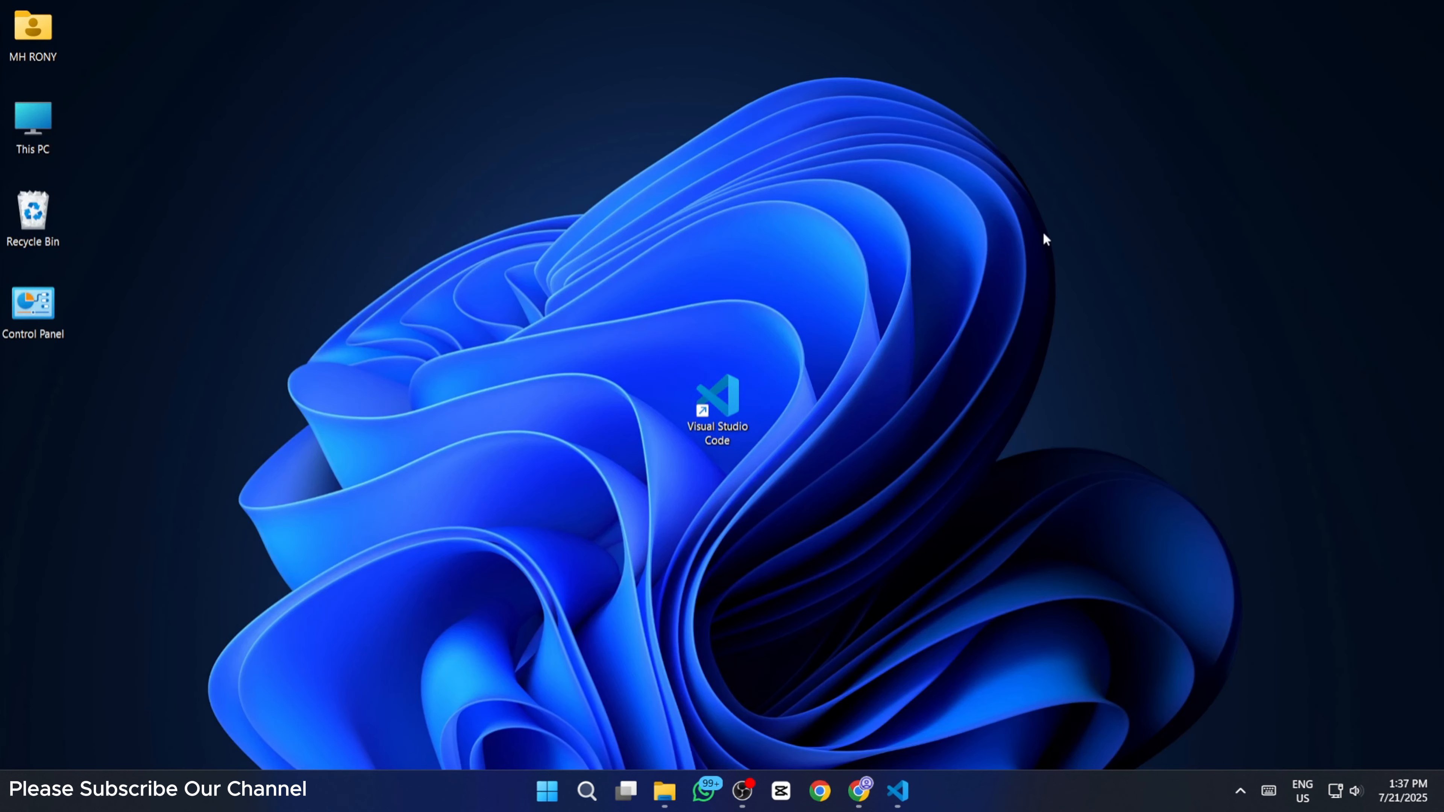
left_click_drag(713, 401, 243, 401)
left_click_drag(27, 393, 27, 393)
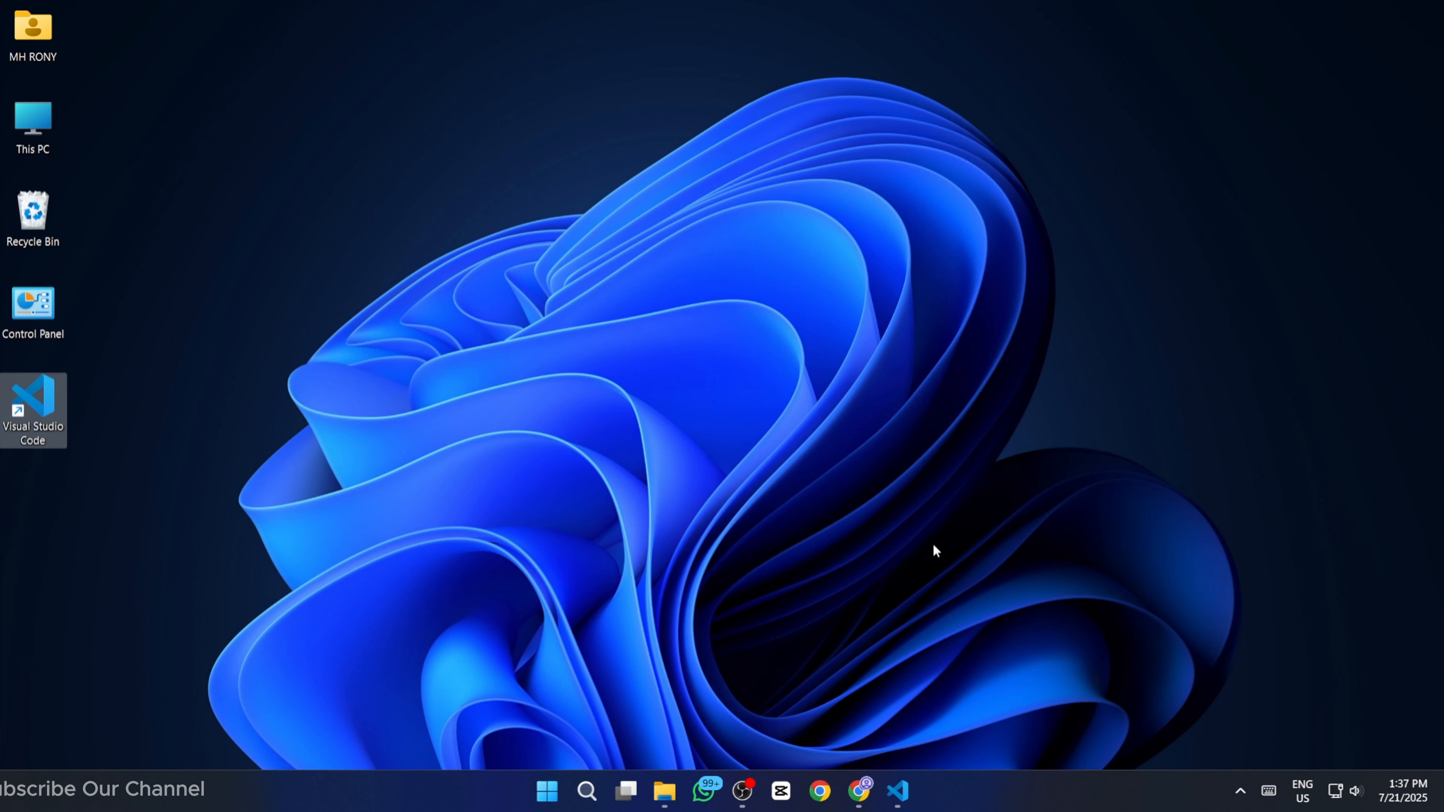
Bring the Visual Studio Code window back up and minimize it again.
left_click(899, 791)
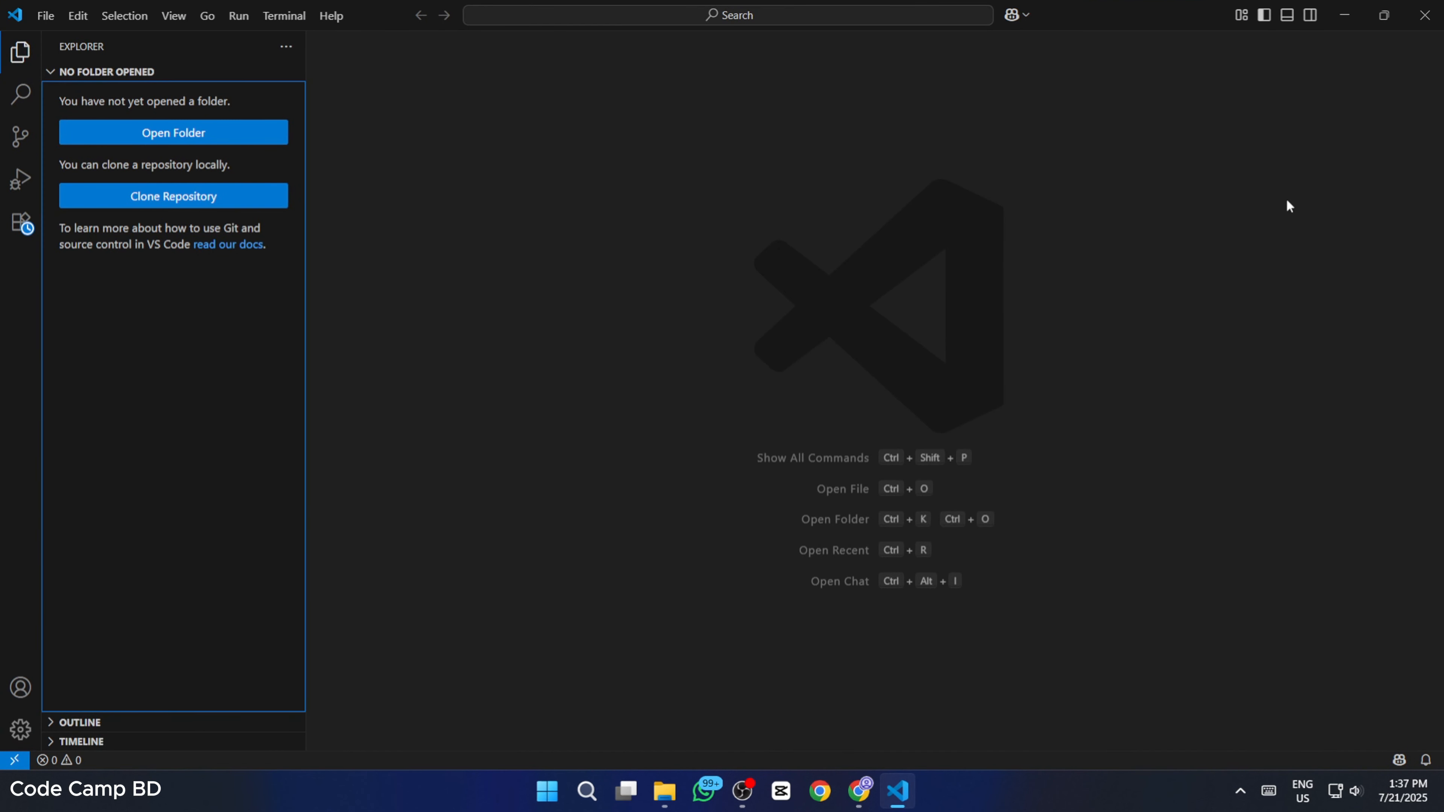
left_click(1353, 20)
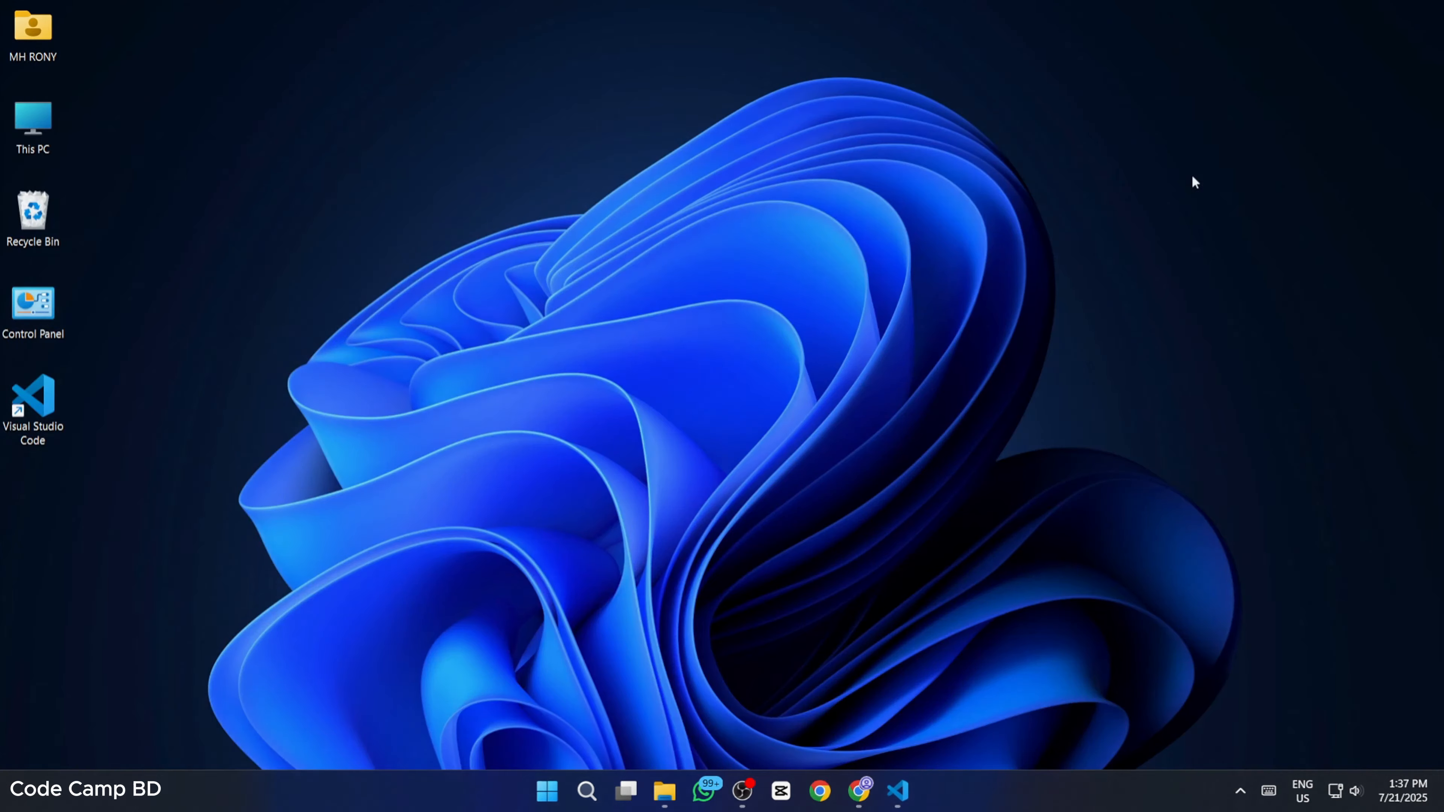